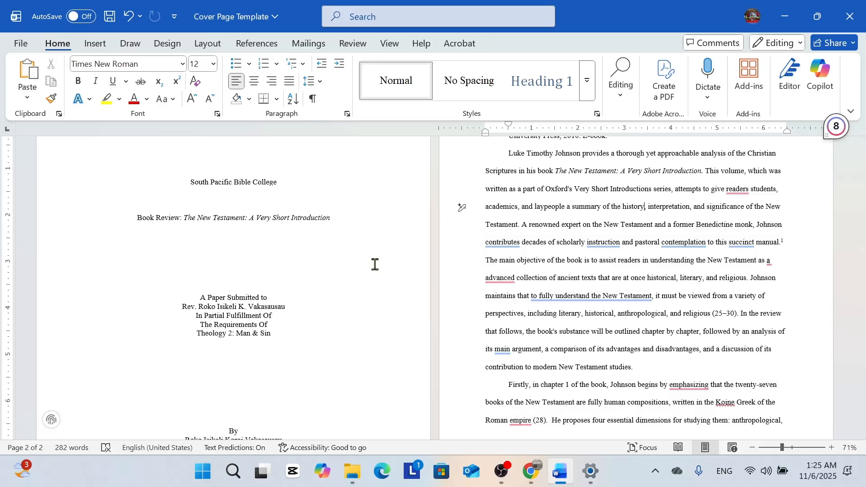
Examine the cover page layout from the college name and book review title down to the author, place and date lines.
{"action": "scroll", "coordinate": [370, 256], "scroll_direction": "down", "scroll_amount": 1}
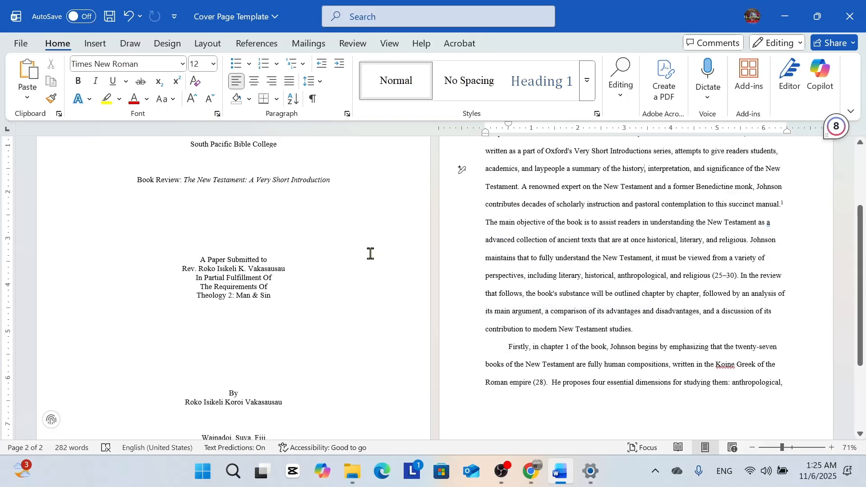
{"action": "scroll", "coordinate": [370, 252], "scroll_direction": "up", "scroll_amount": 3}
{"action": "scroll", "coordinate": [207, 253], "scroll_direction": "down", "scroll_amount": 1}
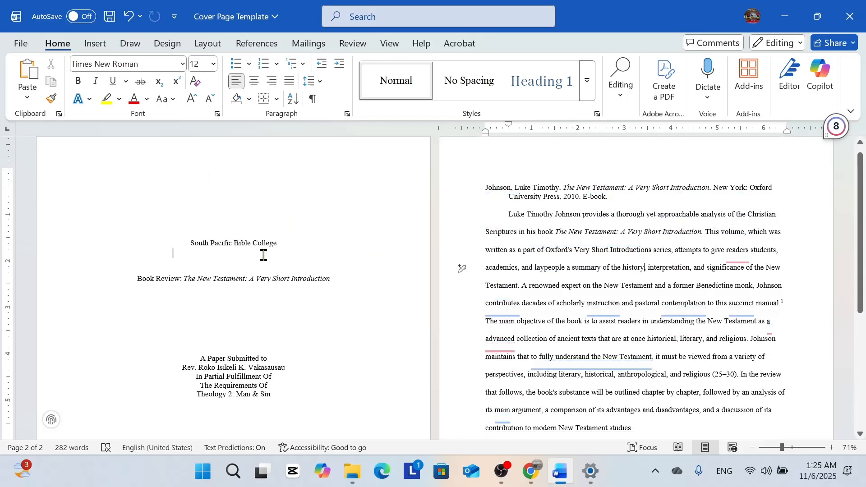
{"action": "scroll", "coordinate": [225, 229], "scroll_direction": "down", "scroll_amount": 1}
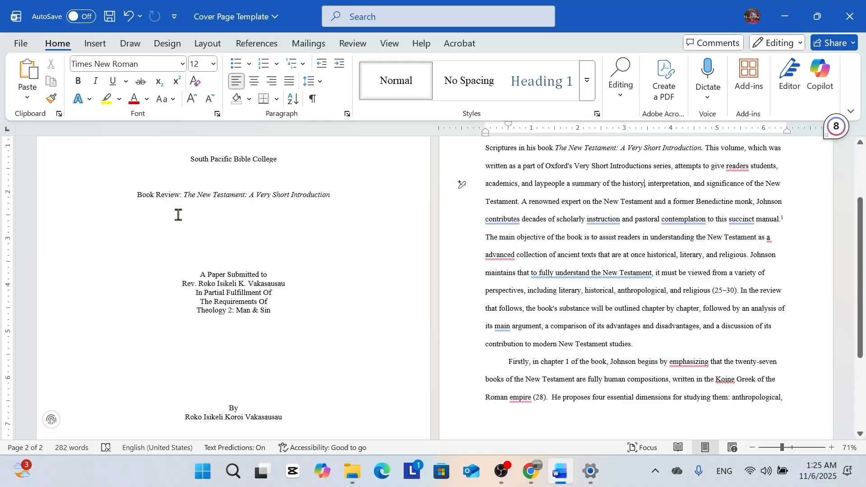
{"action": "scroll", "coordinate": [341, 194], "scroll_direction": "down", "scroll_amount": 2}
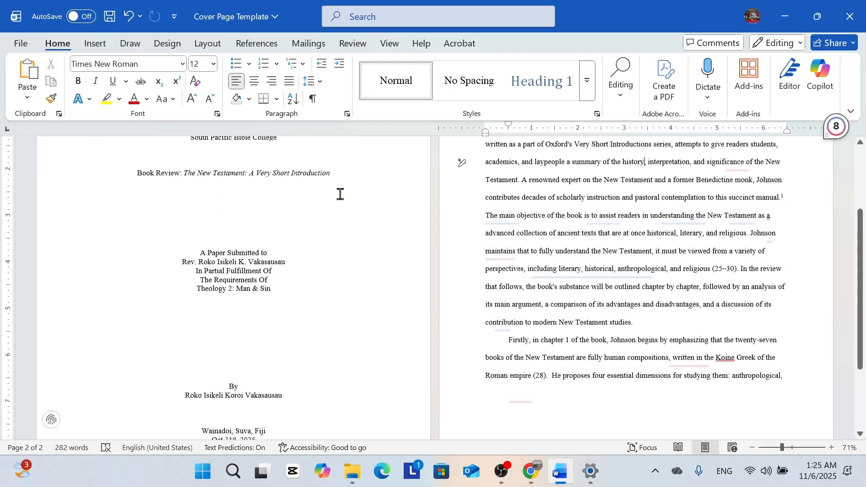
{"action": "scroll", "coordinate": [340, 194], "scroll_direction": "down", "scroll_amount": 3}
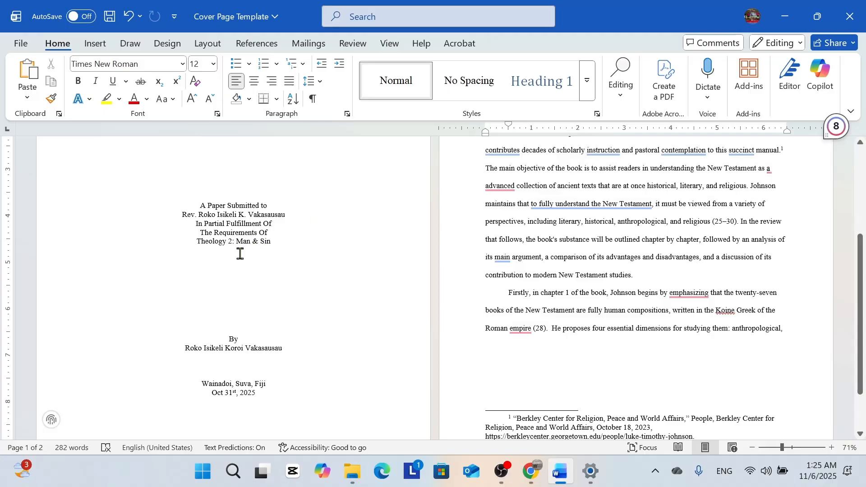
{"action": "scroll", "coordinate": [262, 244], "scroll_direction": "down", "scroll_amount": 1}
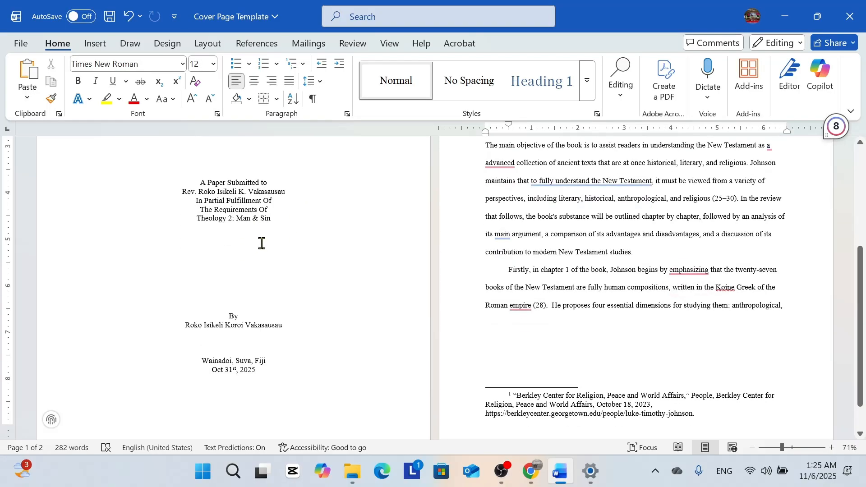
{"action": "scroll", "coordinate": [266, 228], "scroll_direction": "down", "scroll_amount": 1}
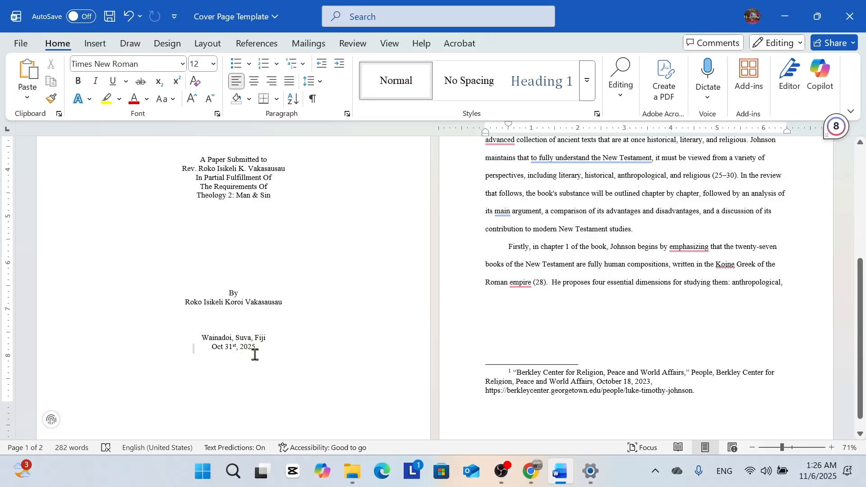
{"action": "scroll", "coordinate": [270, 344], "scroll_direction": "down", "scroll_amount": 1}
{"action": "scroll", "coordinate": [402, 319], "scroll_direction": "up", "scroll_amount": 5}
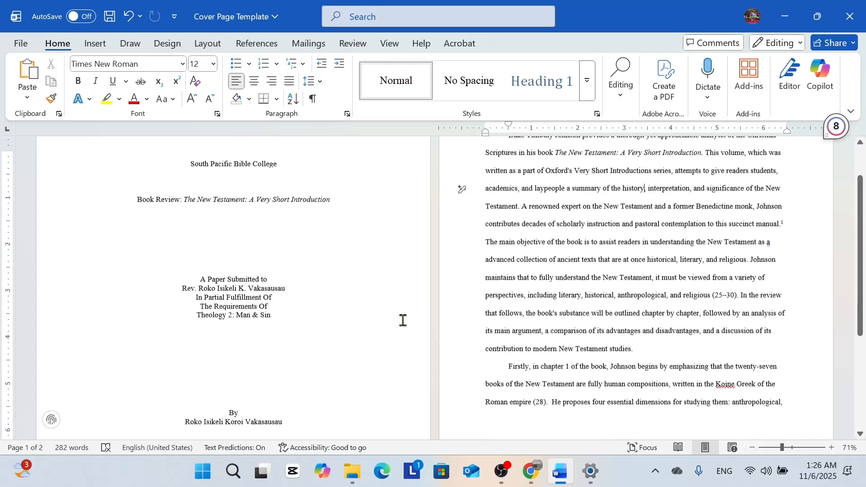
{"action": "scroll", "coordinate": [403, 320], "scroll_direction": "up", "scroll_amount": 1}
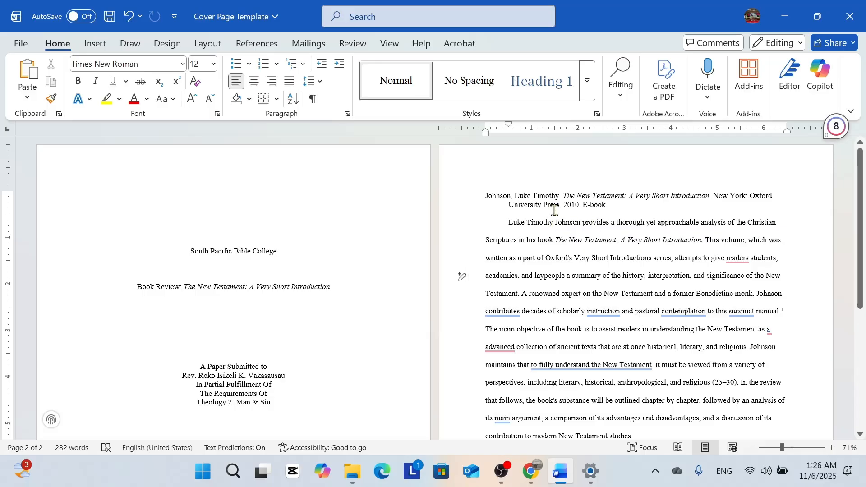
Examine the first text page from the book citation at its head to the footnote at its foot.
{"action": "scroll", "coordinate": [553, 218], "scroll_direction": "down", "scroll_amount": 4}
{"action": "scroll", "coordinate": [558, 230], "scroll_direction": "down", "scroll_amount": 2}
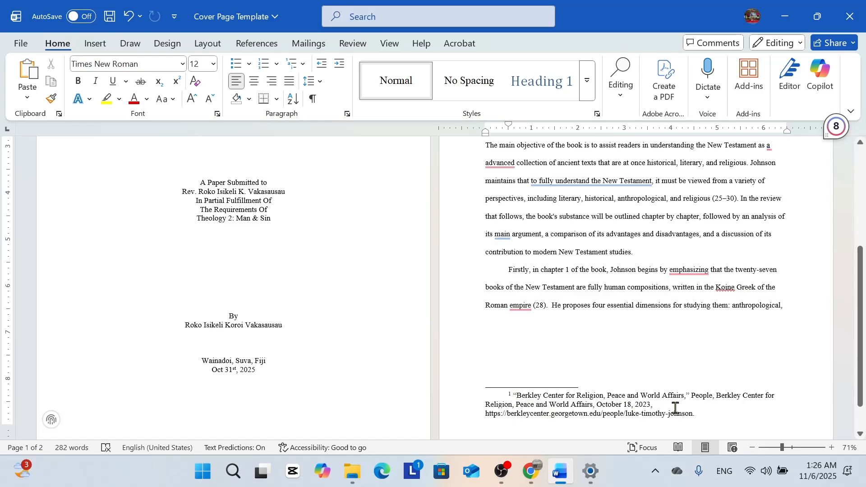
{"action": "scroll", "coordinate": [672, 406], "scroll_direction": "up", "scroll_amount": 3}
{"action": "scroll", "coordinate": [615, 374], "scroll_direction": "up", "scroll_amount": 2}
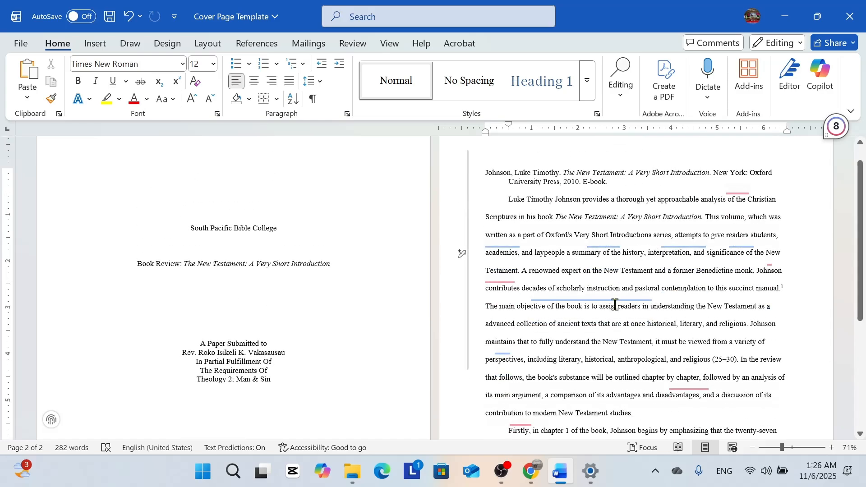
{"action": "scroll", "coordinate": [602, 231], "scroll_direction": "up", "scroll_amount": 1}
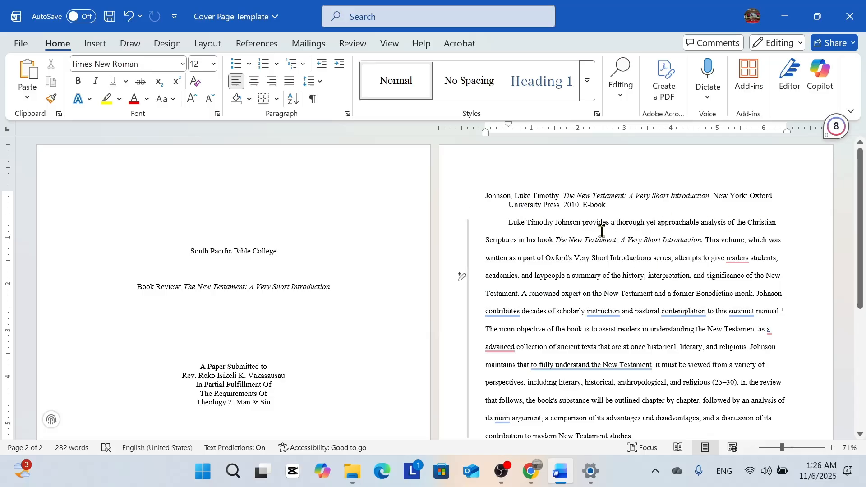
{"action": "scroll", "coordinate": [600, 229], "scroll_direction": "down", "scroll_amount": 1}
{"action": "scroll", "coordinate": [599, 229], "scroll_direction": "up", "scroll_amount": 1}
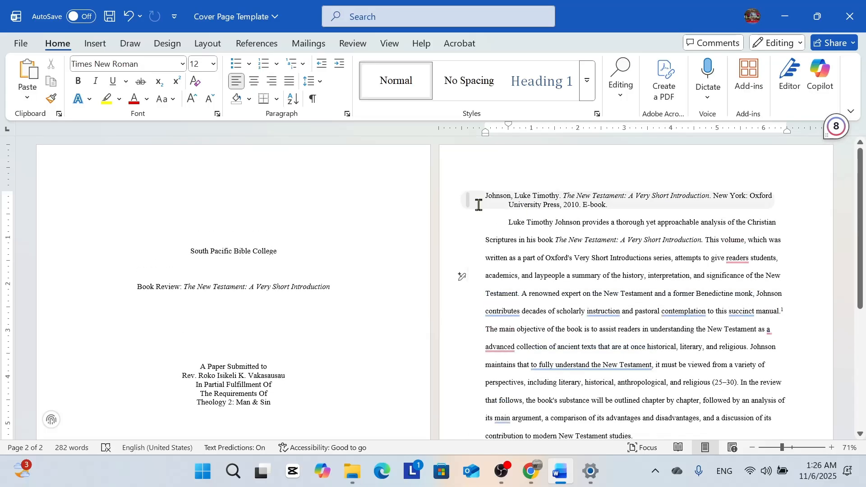
Set a custom top margin of 2 inches for the section that starts with the book citation.
{"action": "left_click", "coordinate": [501, 198]}
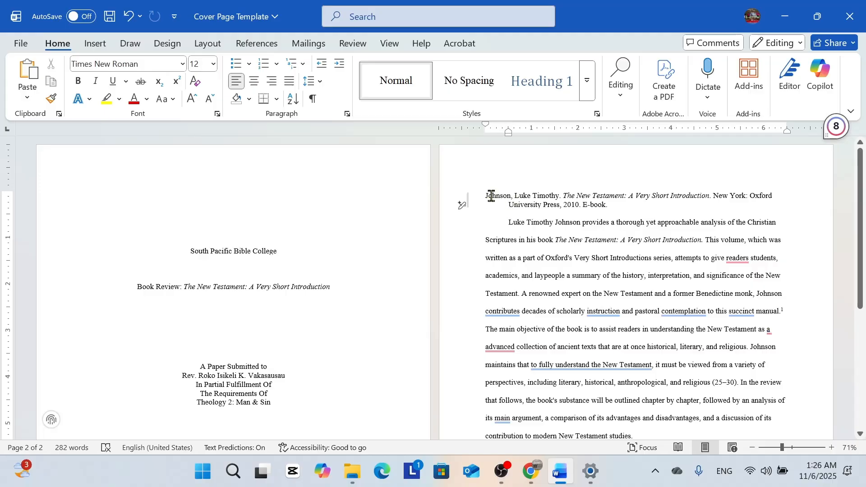
{"action": "left_click", "coordinate": [487, 194]}
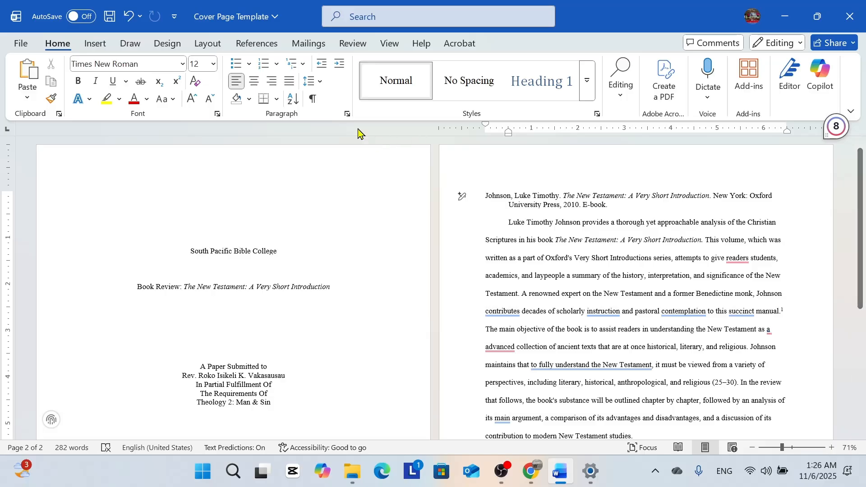
{"action": "left_click", "coordinate": [207, 43]}
{"action": "left_click", "coordinate": [29, 97]}
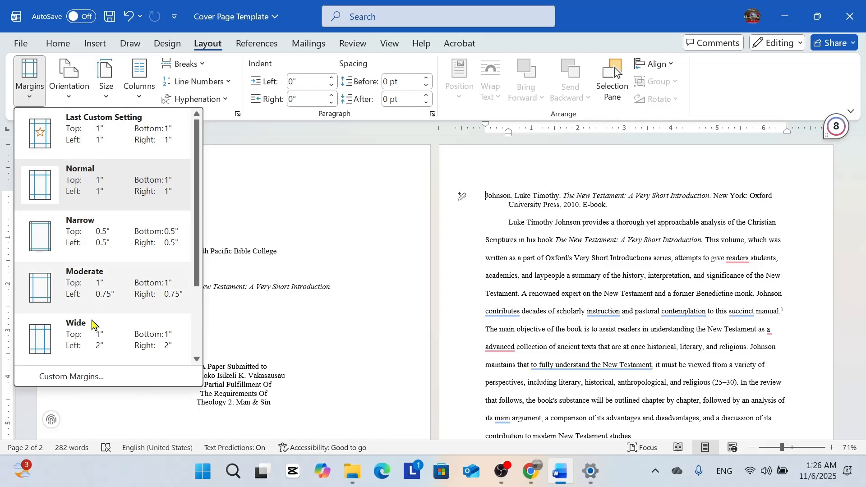
{"action": "left_click", "coordinate": [73, 376]}
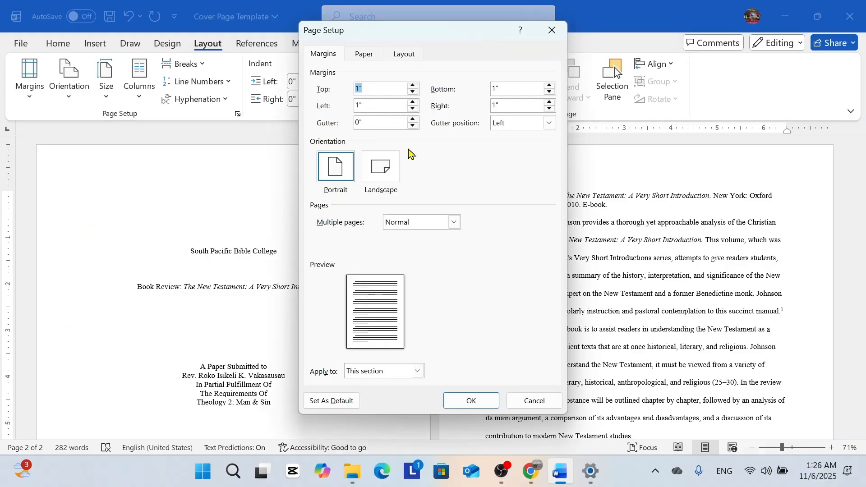
{"action": "type", "text": "2"}
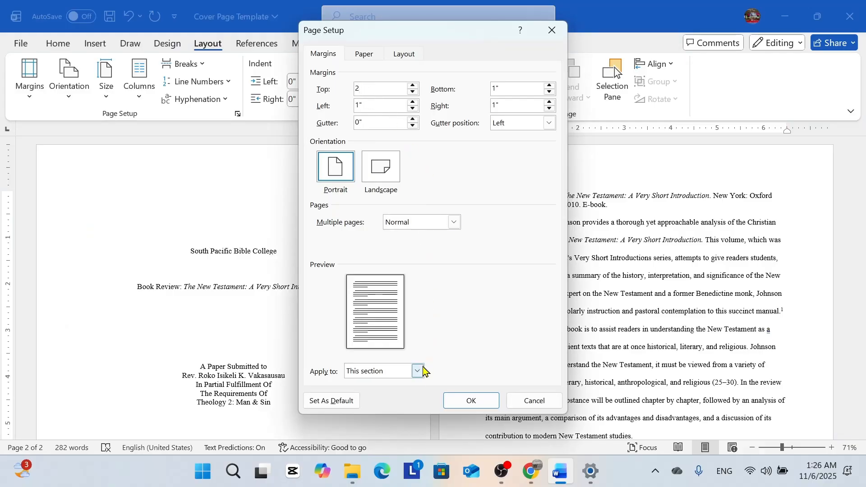
{"action": "left_click", "coordinate": [469, 402]}
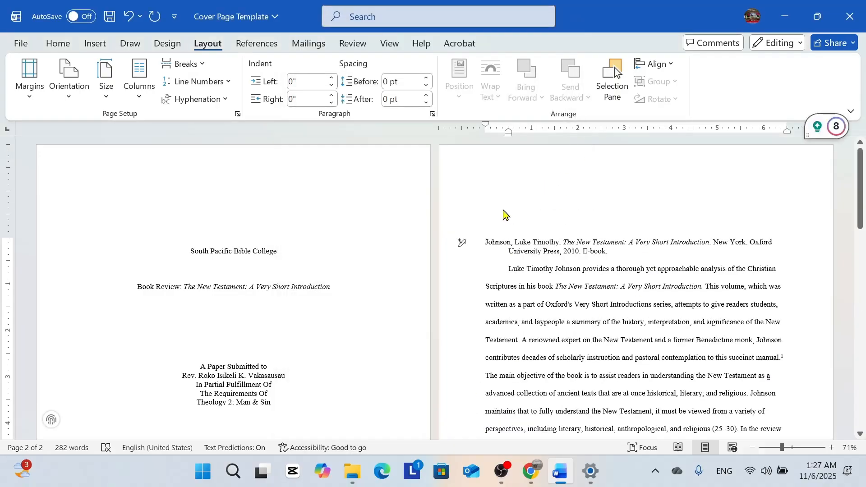
Remove the blank third page following the book review text.
{"action": "left_click", "coordinate": [486, 244]}
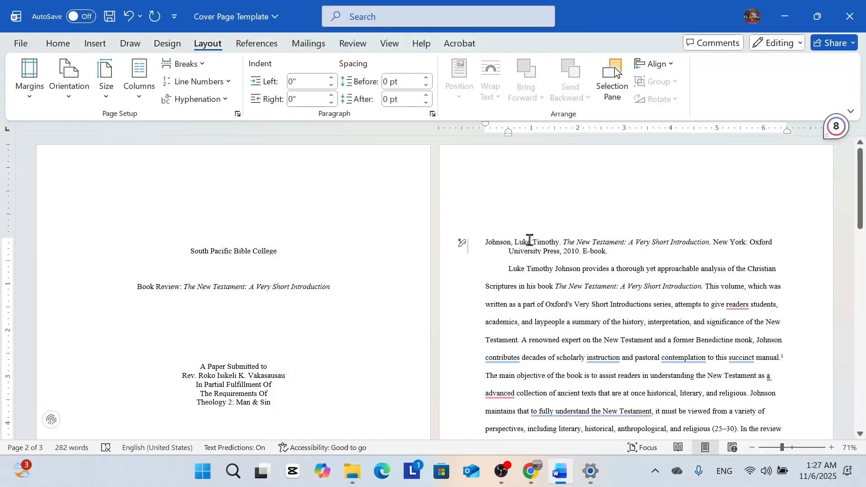
{"action": "scroll", "coordinate": [543, 277], "scroll_direction": "down", "scroll_amount": 3}
{"action": "scroll", "coordinate": [545, 294], "scroll_direction": "down", "scroll_amount": 4}
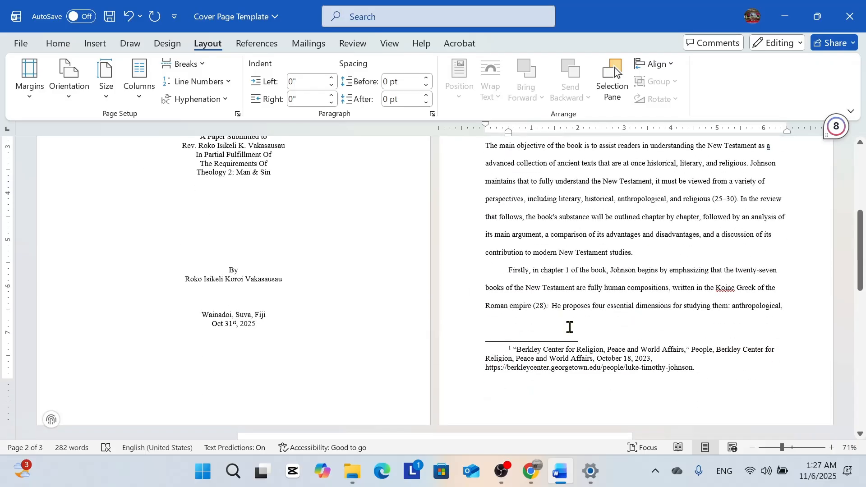
{"action": "scroll", "coordinate": [574, 334], "scroll_direction": "down", "scroll_amount": 2}
{"action": "scroll", "coordinate": [577, 341], "scroll_direction": "down", "scroll_amount": 2}
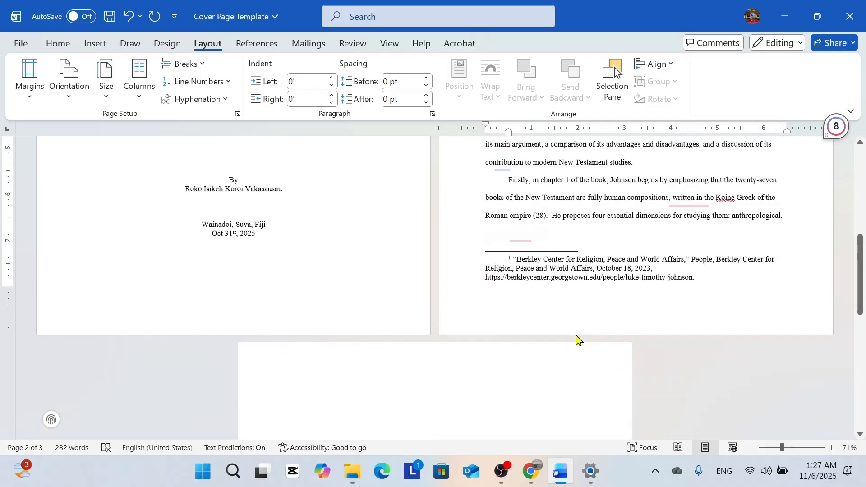
{"action": "scroll", "coordinate": [508, 293], "scroll_direction": "up", "scroll_amount": 5}
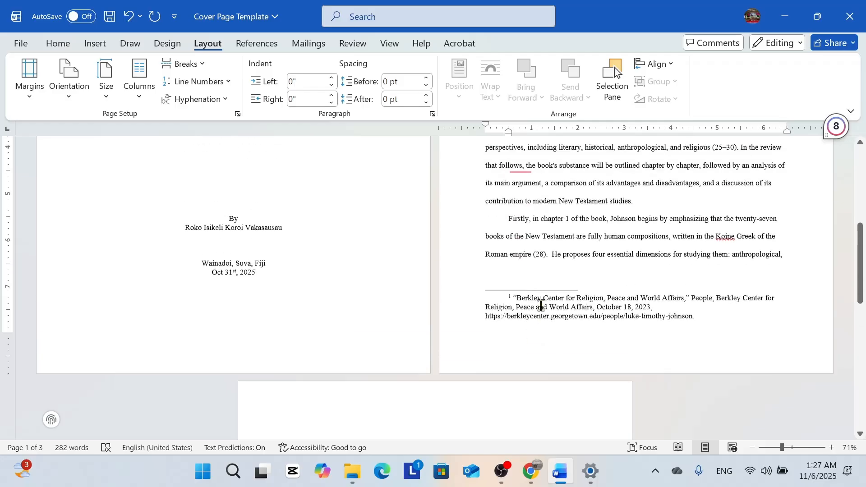
{"action": "scroll", "coordinate": [460, 333], "scroll_direction": "down", "scroll_amount": 5}
{"action": "left_click", "coordinate": [453, 351]}
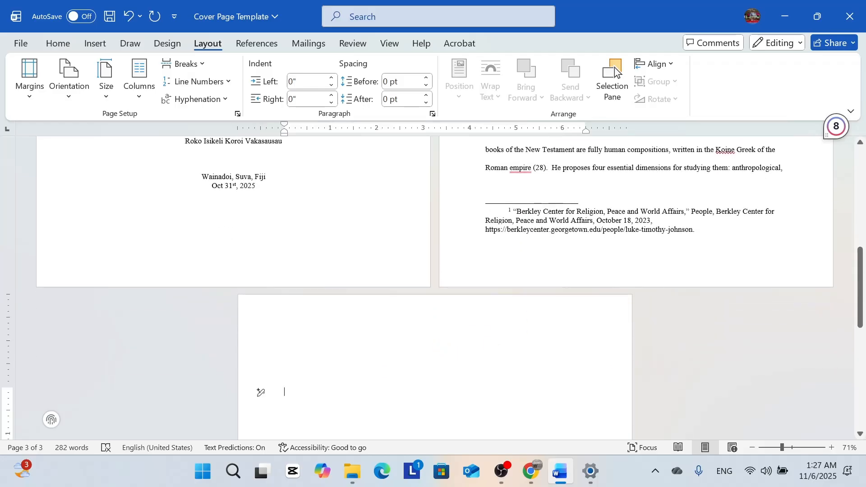
{"action": "key", "text": "BackSpace"}
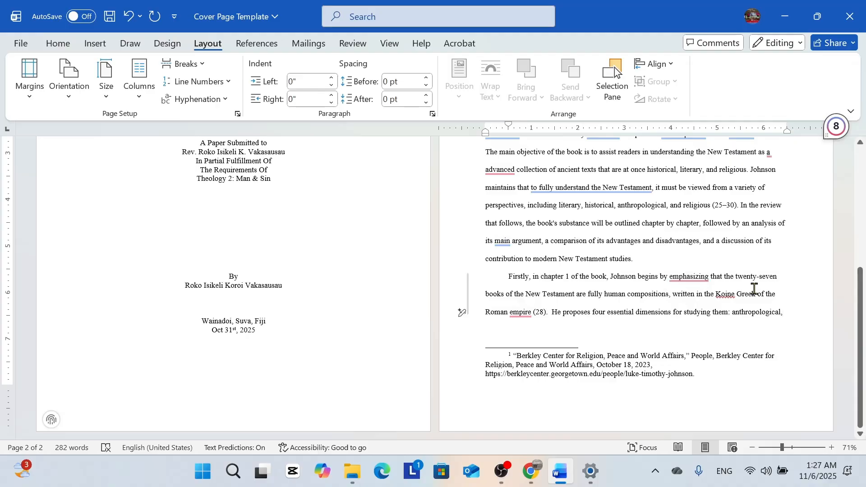
Review the first text page's spacing from the book citation to the last body line and the footnote.
{"action": "scroll", "coordinate": [754, 289], "scroll_direction": "up", "scroll_amount": 5}
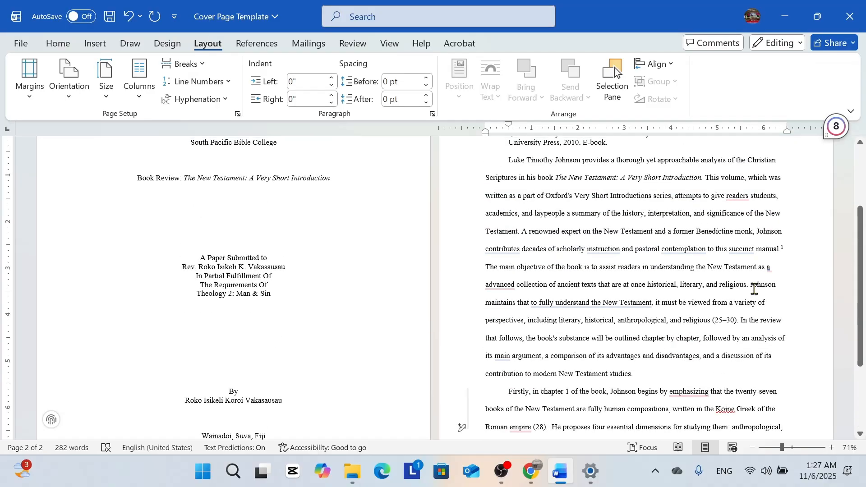
{"action": "scroll", "coordinate": [754, 288], "scroll_direction": "up", "scroll_amount": 4}
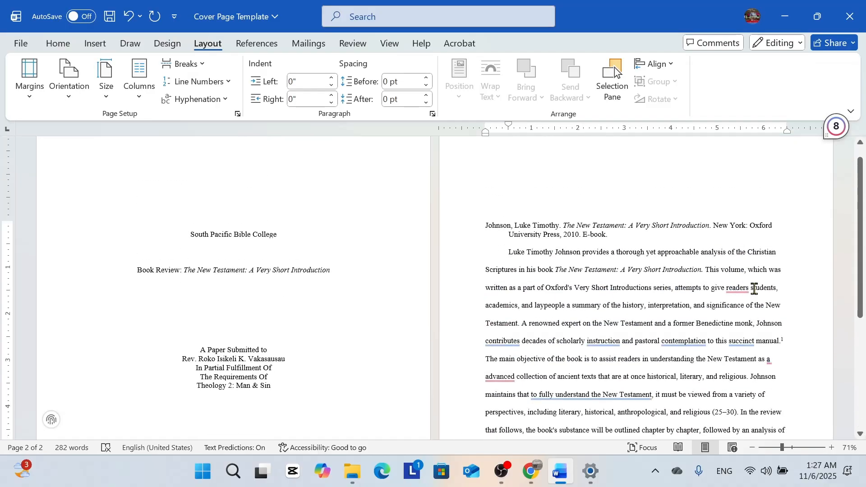
{"action": "scroll", "coordinate": [754, 289], "scroll_direction": "up", "scroll_amount": 1}
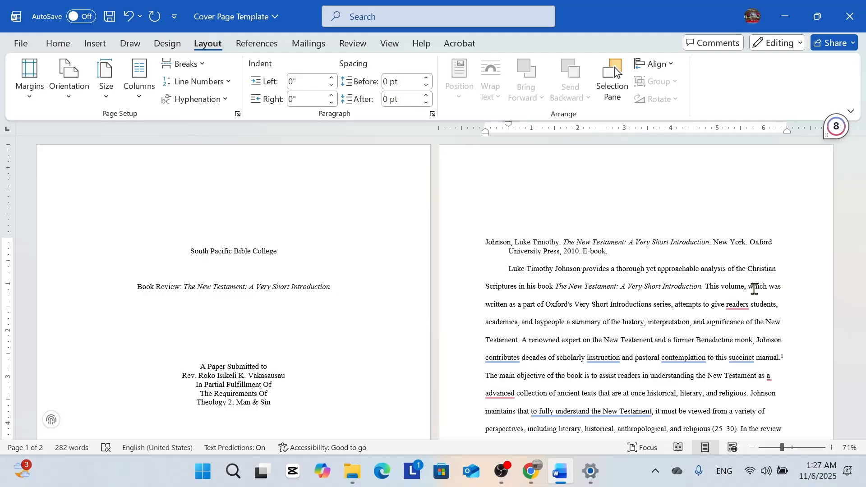
{"action": "scroll", "coordinate": [754, 288], "scroll_direction": "down", "scroll_amount": 5}
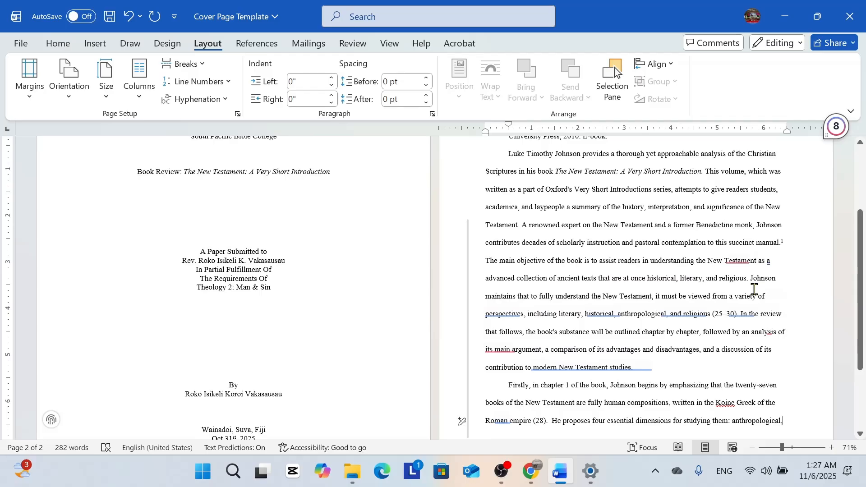
{"action": "scroll", "coordinate": [753, 289], "scroll_direction": "down", "scroll_amount": 3}
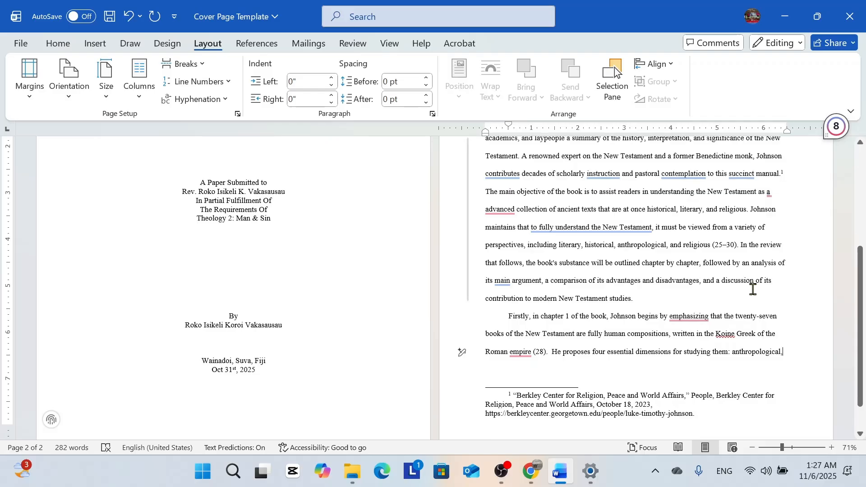
{"action": "scroll", "coordinate": [735, 272], "scroll_direction": "up", "scroll_amount": 5}
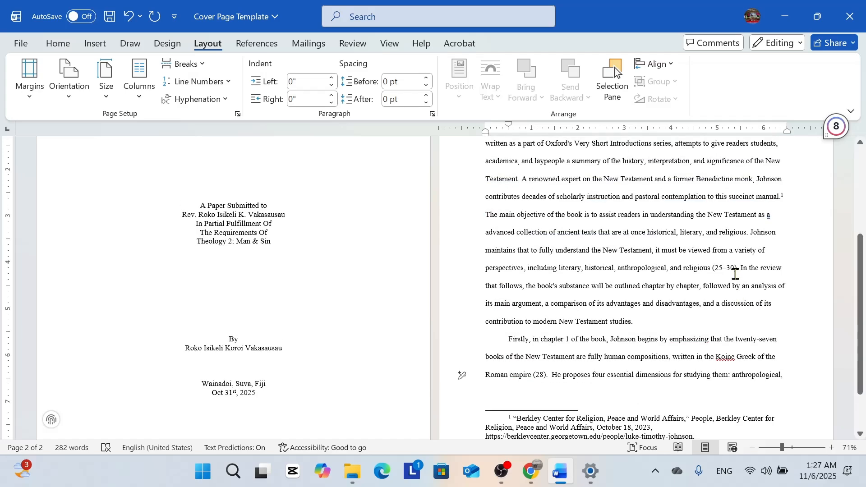
{"action": "scroll", "coordinate": [703, 270], "scroll_direction": "up", "scroll_amount": 3}
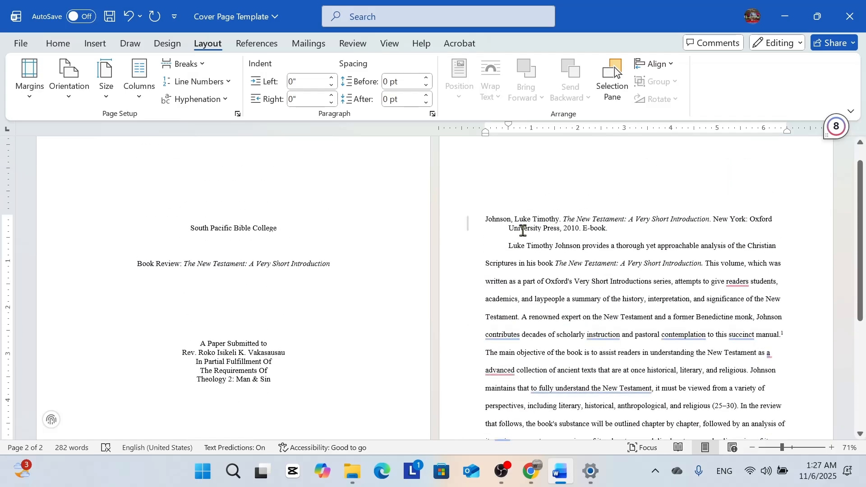
{"action": "scroll", "coordinate": [580, 260], "scroll_direction": "down", "scroll_amount": 10}
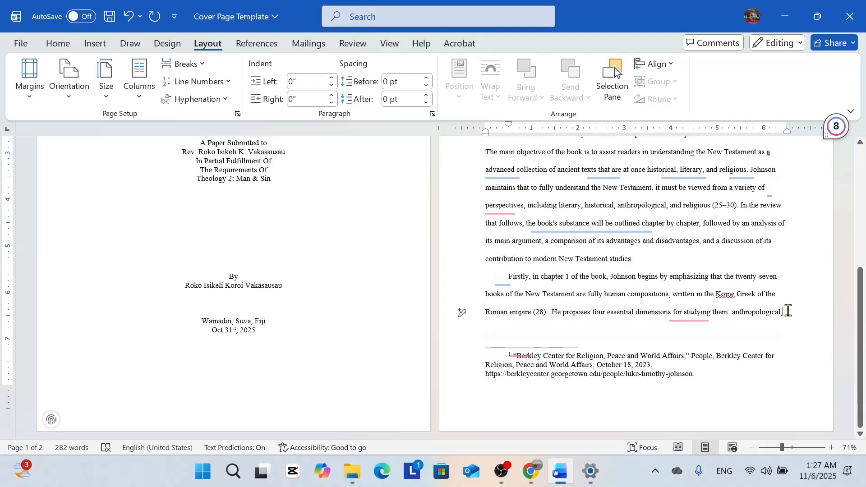
{"action": "left_click", "coordinate": [793, 313]}
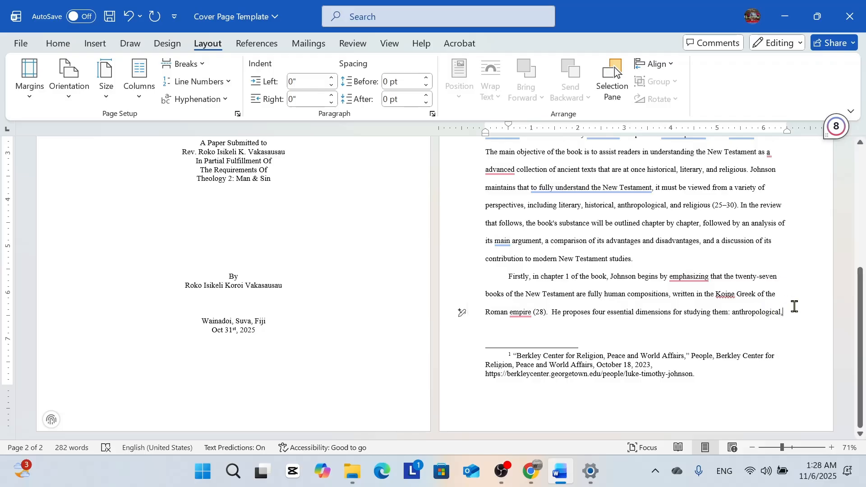
{"action": "scroll", "coordinate": [691, 253], "scroll_direction": "up", "scroll_amount": 5}
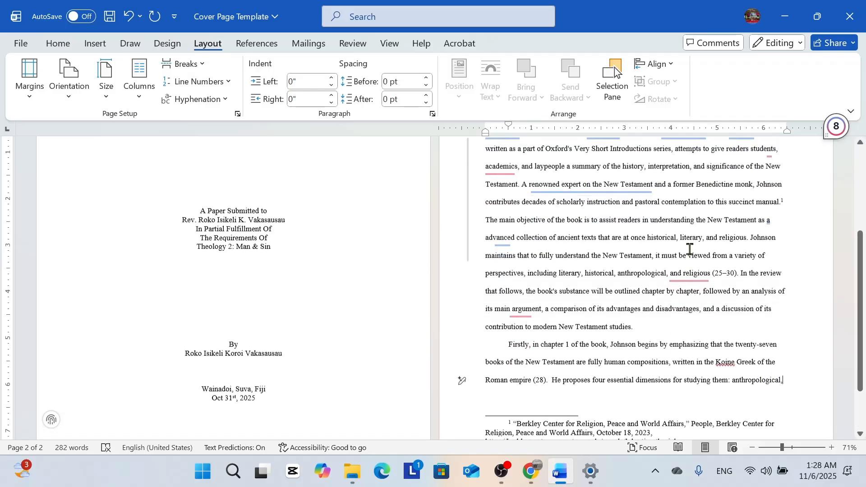
Insert a next-page section break after the last body line of the first text page.
{"action": "scroll", "coordinate": [691, 253], "scroll_direction": "up", "scroll_amount": 2}
{"action": "scroll", "coordinate": [690, 254], "scroll_direction": "down", "scroll_amount": 5}
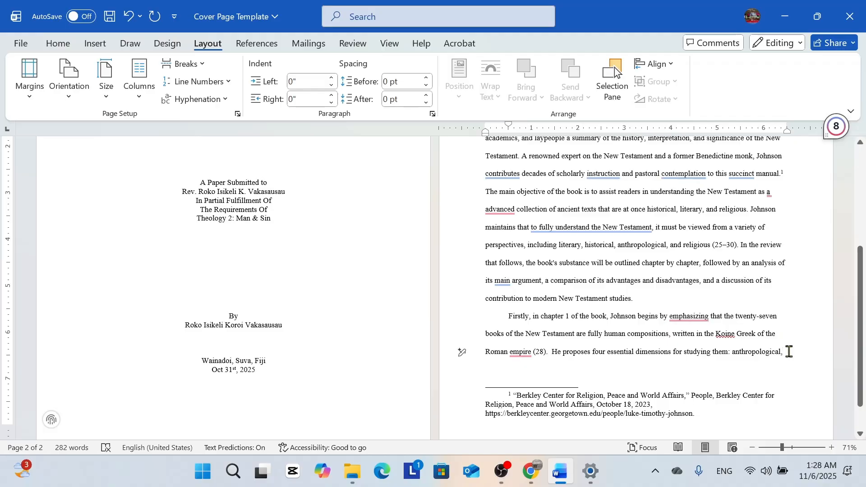
{"action": "scroll", "coordinate": [788, 352], "scroll_direction": "down", "scroll_amount": 1}
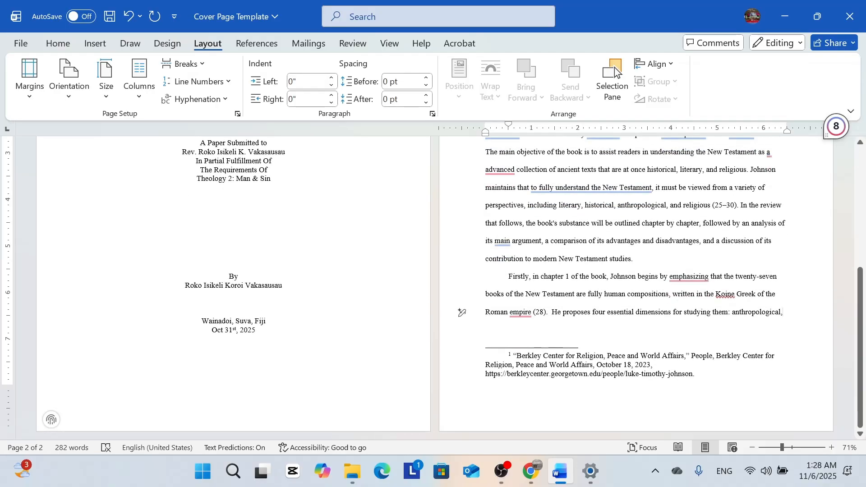
{"action": "scroll", "coordinate": [770, 353], "scroll_direction": "up", "scroll_amount": 2}
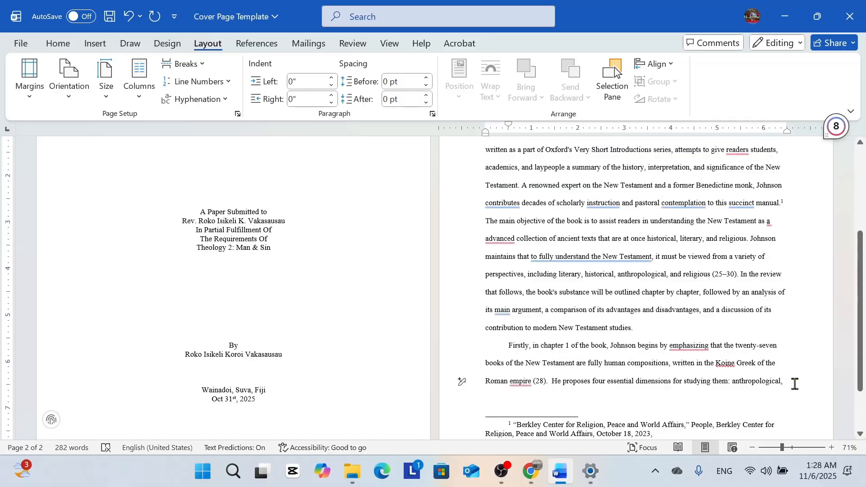
{"action": "scroll", "coordinate": [794, 384], "scroll_direction": "down", "scroll_amount": 2}
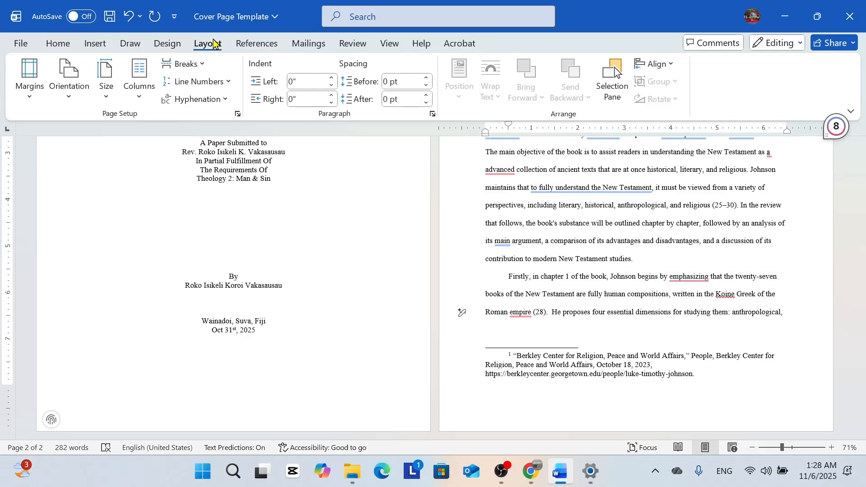
{"action": "left_click", "coordinate": [198, 64]}
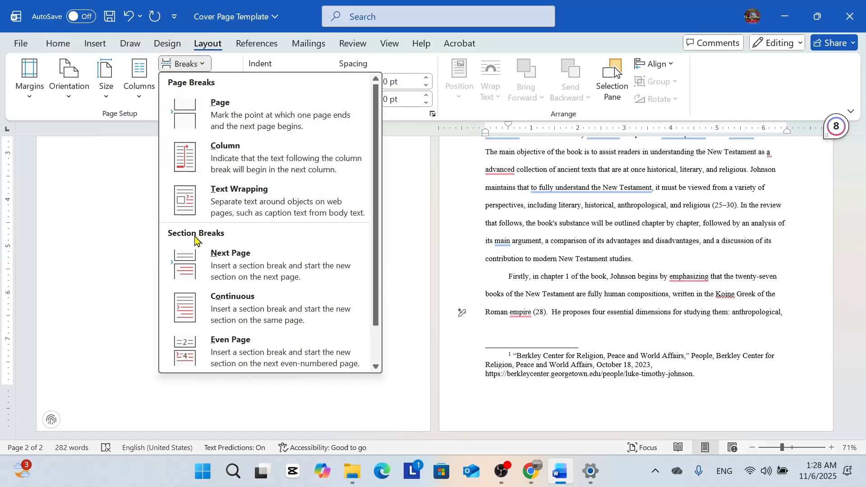
{"action": "left_click", "coordinate": [222, 271]}
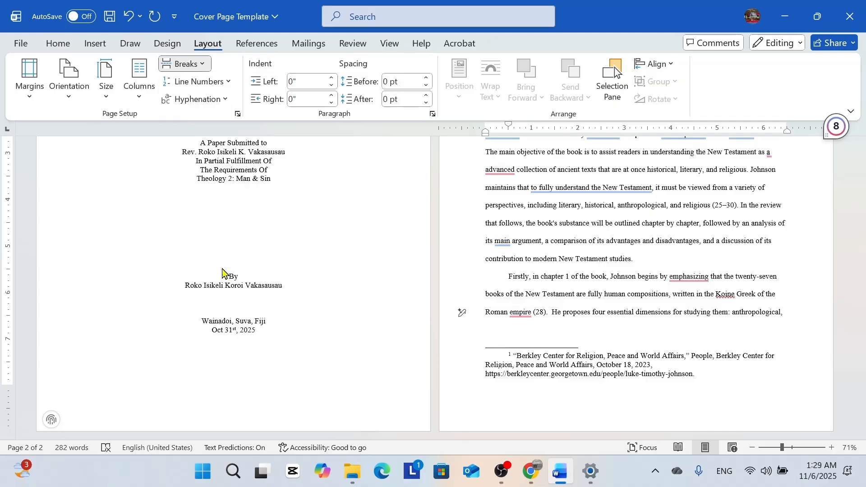
Compare the top margin of the blank third page with those of the cover page and the first text page.
{"action": "scroll", "coordinate": [610, 315], "scroll_direction": "down", "scroll_amount": 3}
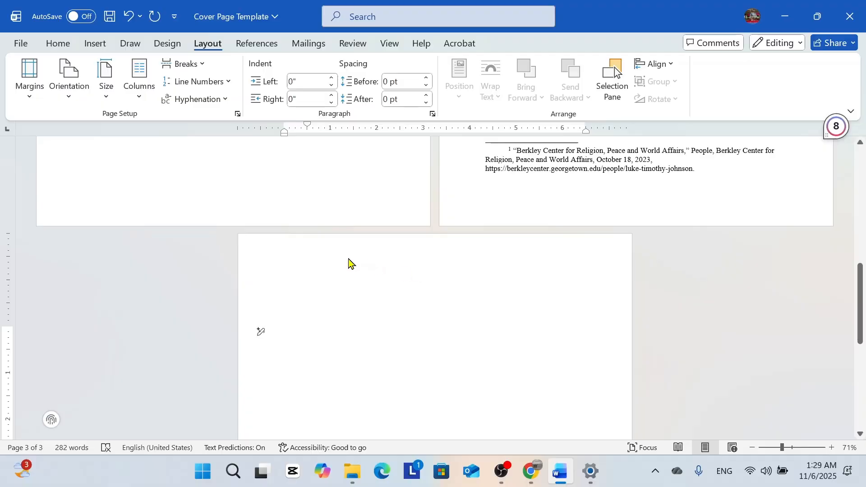
{"action": "scroll", "coordinate": [348, 259], "scroll_direction": "down", "scroll_amount": 1}
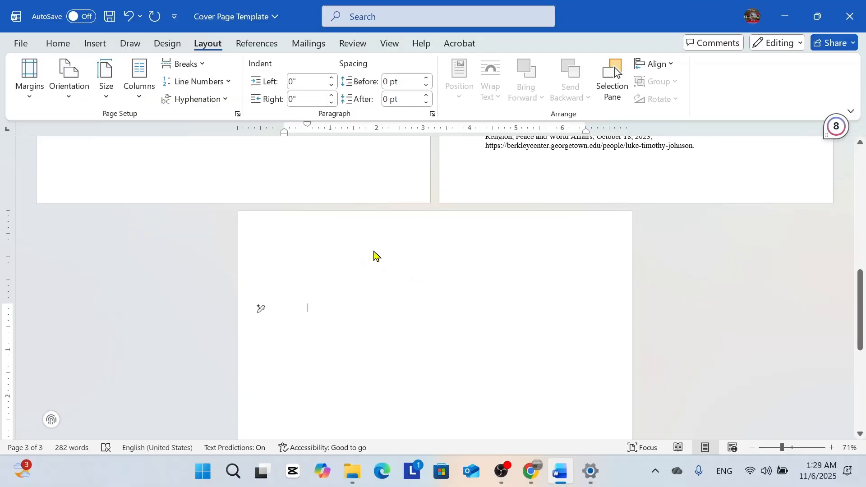
{"action": "scroll", "coordinate": [373, 252], "scroll_direction": "down", "scroll_amount": 2}
{"action": "scroll", "coordinate": [418, 264], "scroll_direction": "up", "scroll_amount": 2}
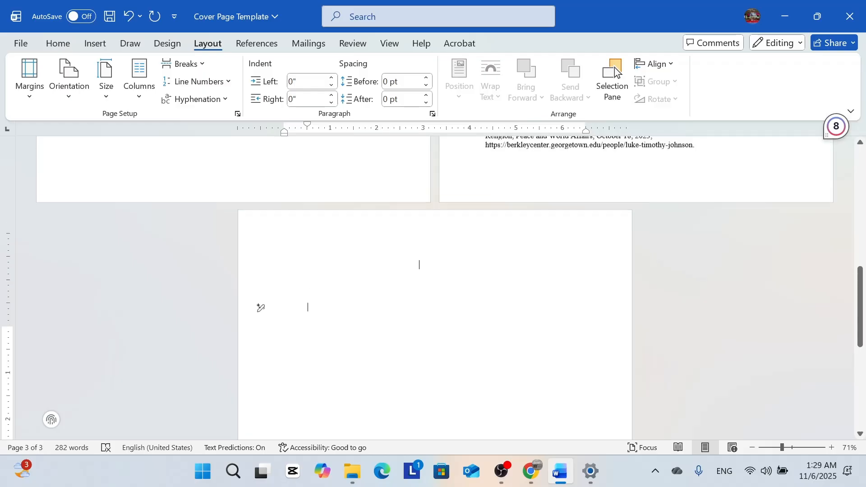
{"action": "scroll", "coordinate": [418, 267], "scroll_direction": "down", "scroll_amount": 3}
{"action": "scroll", "coordinate": [418, 267], "scroll_direction": "down", "scroll_amount": 3}
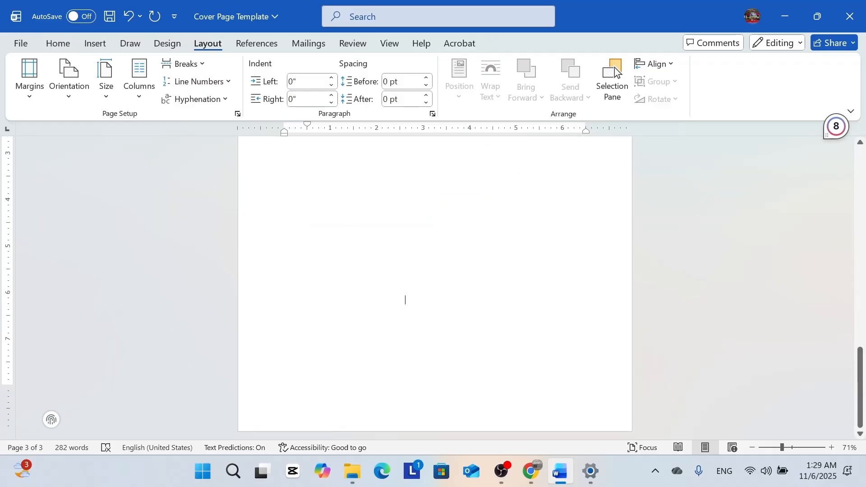
{"action": "scroll", "coordinate": [397, 295], "scroll_direction": "up", "scroll_amount": 4}
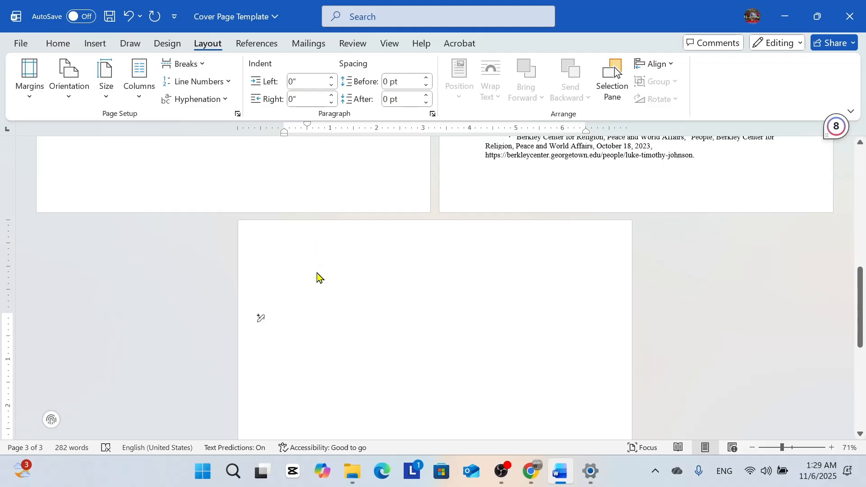
{"action": "scroll", "coordinate": [497, 298], "scroll_direction": "up", "scroll_amount": 10}
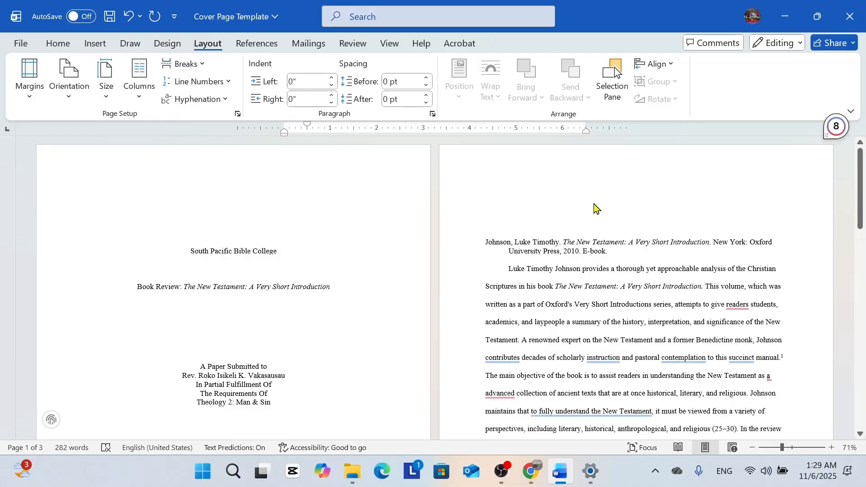
{"action": "scroll", "coordinate": [383, 316], "scroll_direction": "down", "scroll_amount": 6}
{"action": "scroll", "coordinate": [363, 313], "scroll_direction": "down", "scroll_amount": 2}
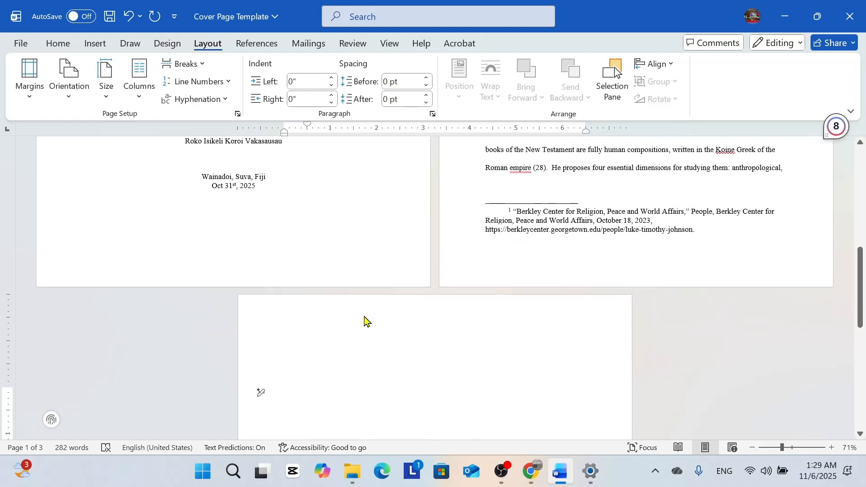
{"action": "scroll", "coordinate": [512, 294], "scroll_direction": "up", "scroll_amount": 3}
{"action": "scroll", "coordinate": [513, 295], "scroll_direction": "up", "scroll_amount": 5}
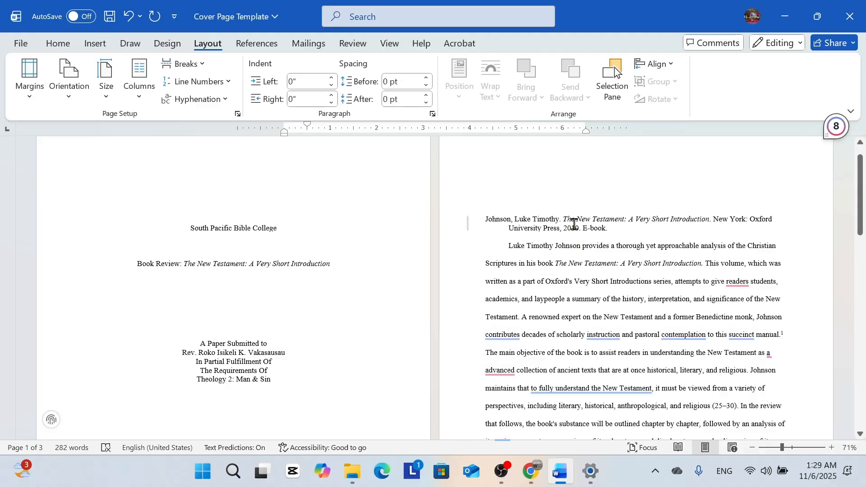
{"action": "scroll", "coordinate": [499, 303], "scroll_direction": "down", "scroll_amount": 8}
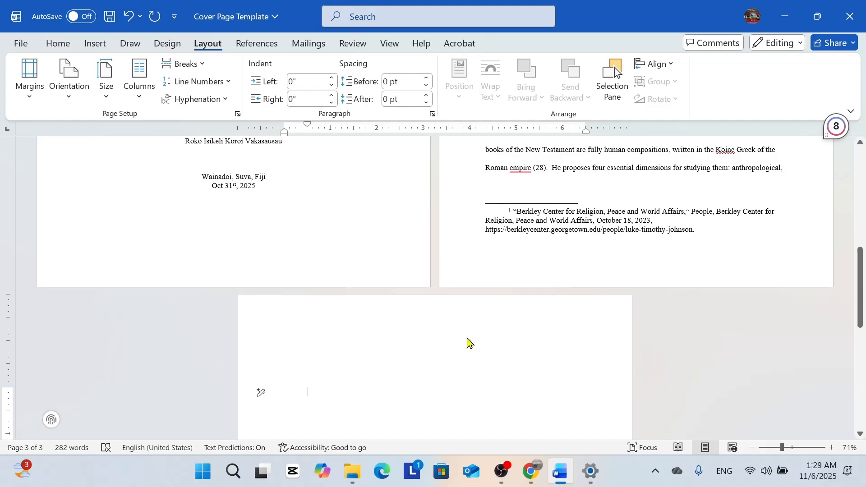
{"action": "scroll", "coordinate": [524, 212], "scroll_direction": "up", "scroll_amount": 2}
{"action": "scroll", "coordinate": [526, 212], "scroll_direction": "up", "scroll_amount": 7}
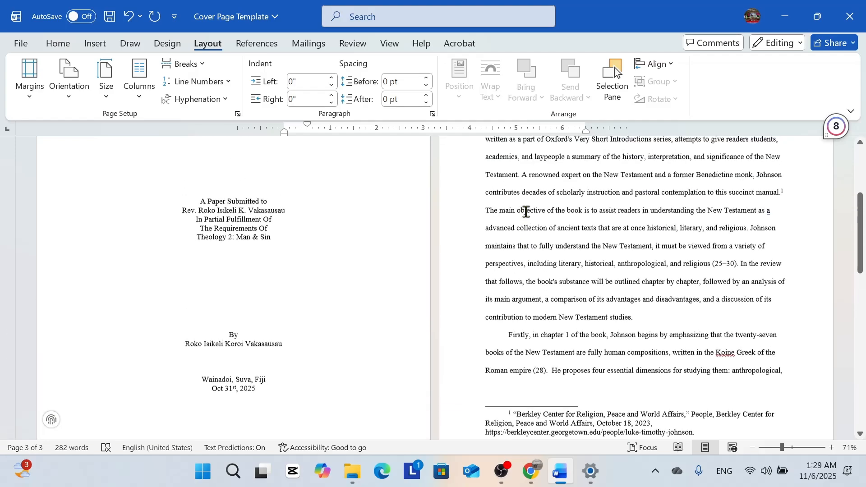
{"action": "scroll", "coordinate": [534, 199], "scroll_direction": "up", "scroll_amount": 2}
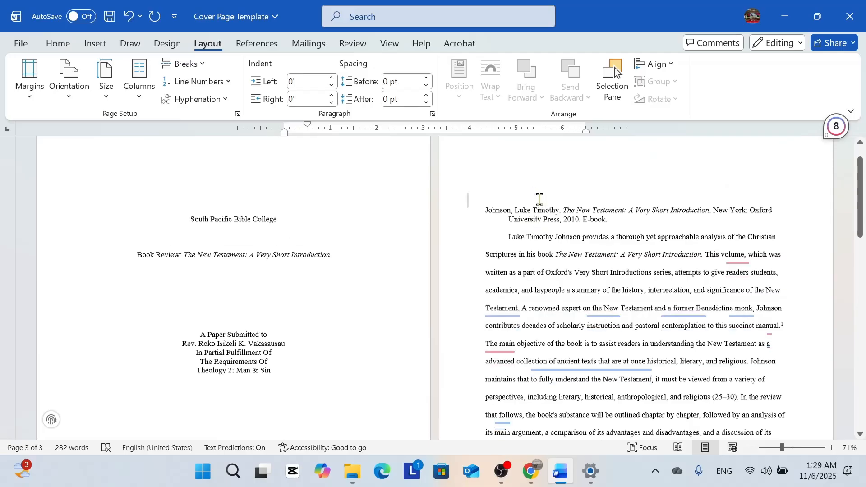
{"action": "scroll", "coordinate": [559, 222], "scroll_direction": "down", "scroll_amount": 1}
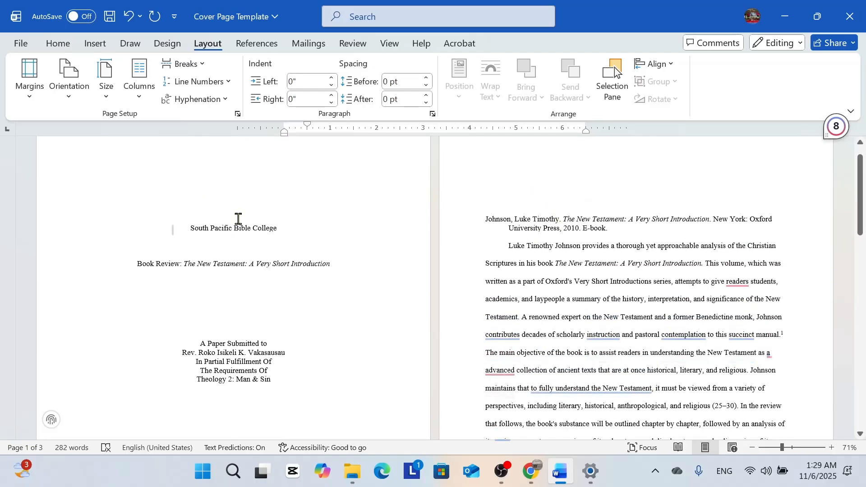
{"action": "scroll", "coordinate": [359, 308], "scroll_direction": "down", "scroll_amount": 2}
{"action": "scroll", "coordinate": [359, 308], "scroll_direction": "down", "scroll_amount": 8}
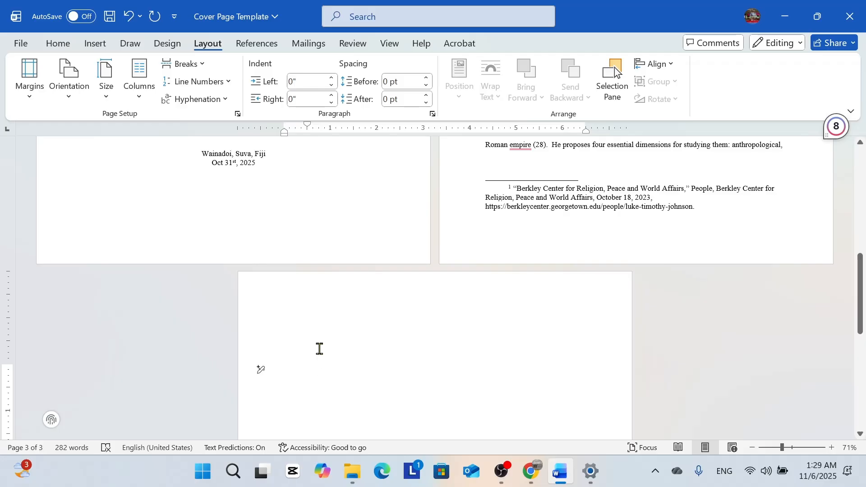
Unlink the third section's header and footer from the previous section and return to the body text.
{"action": "double_click", "coordinate": [368, 307]}
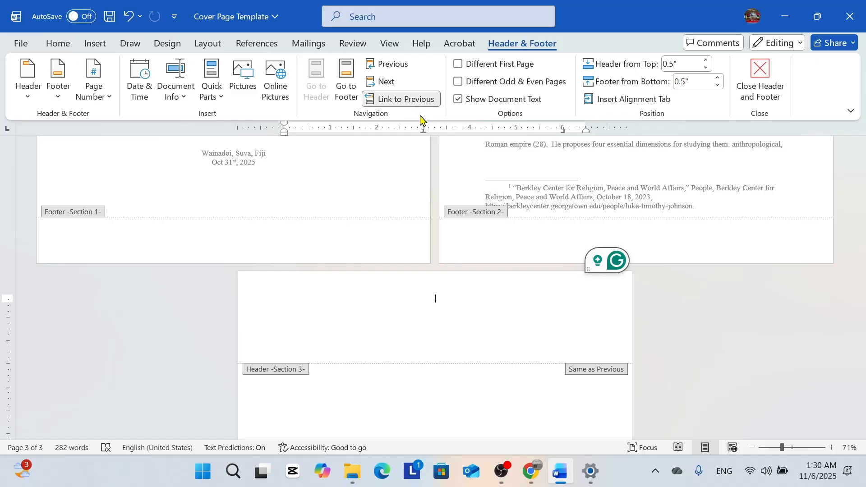
{"action": "left_click", "coordinate": [382, 101]}
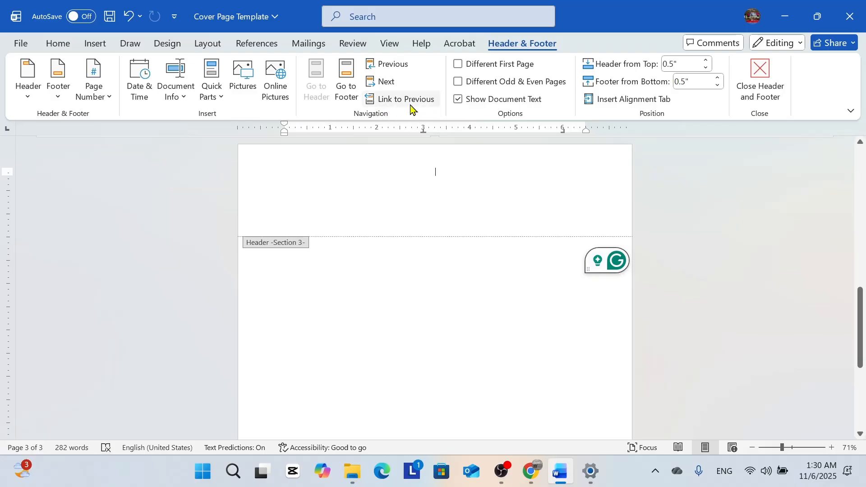
{"action": "scroll", "coordinate": [351, 244], "scroll_direction": "down", "scroll_amount": 3}
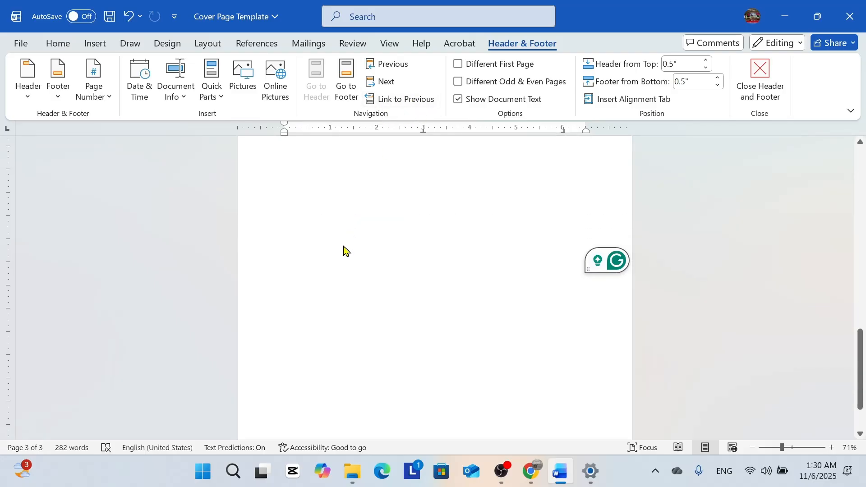
{"action": "scroll", "coordinate": [344, 251], "scroll_direction": "down", "scroll_amount": 2}
{"action": "scroll", "coordinate": [344, 251], "scroll_direction": "up", "scroll_amount": 5}
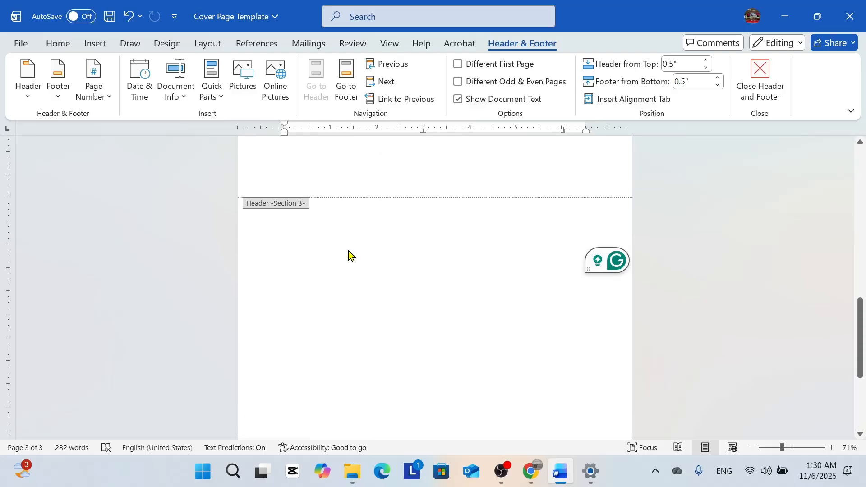
{"action": "scroll", "coordinate": [348, 255], "scroll_direction": "down", "scroll_amount": 2}
{"action": "scroll", "coordinate": [348, 255], "scroll_direction": "down", "scroll_amount": 2}
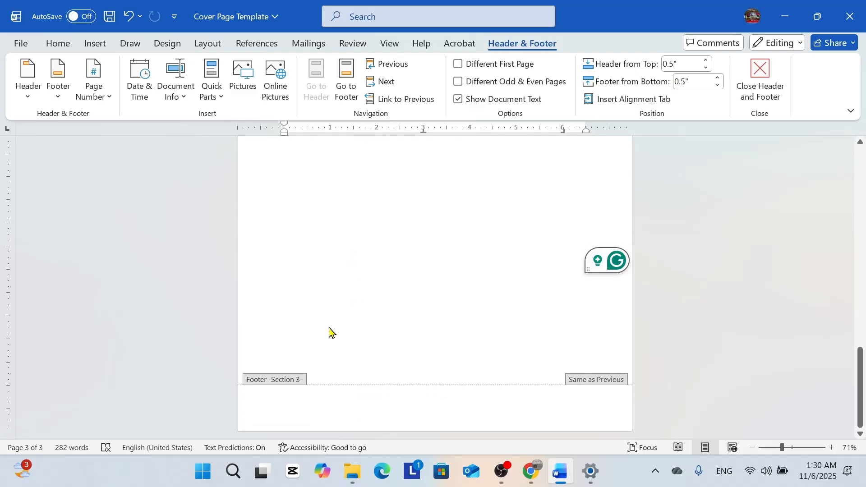
{"action": "left_click", "coordinate": [427, 409]}
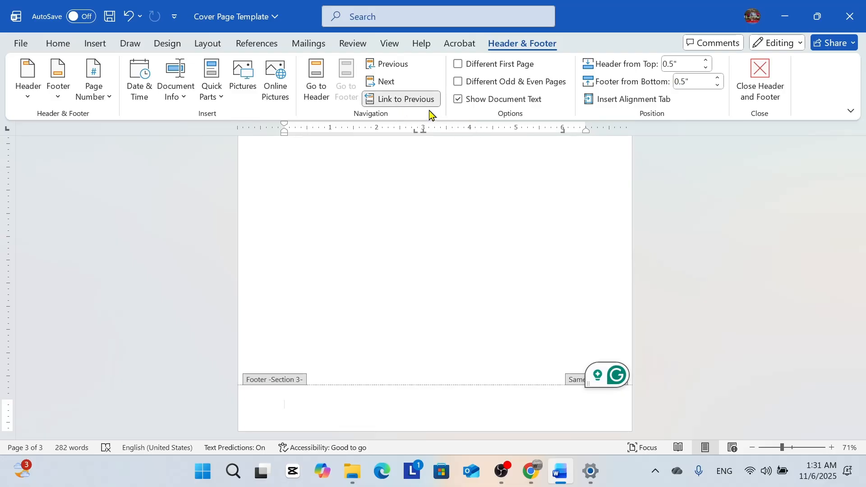
{"action": "left_click", "coordinate": [399, 103]}
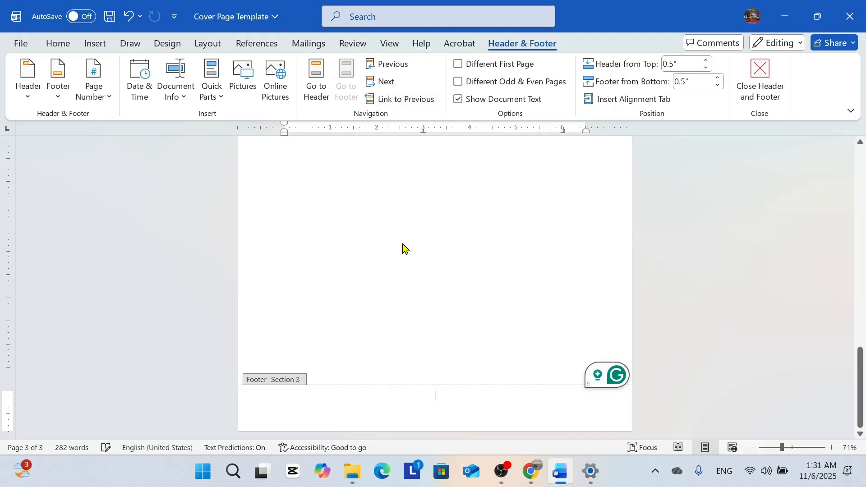
{"action": "scroll", "coordinate": [414, 345], "scroll_direction": "up", "scroll_amount": 5}
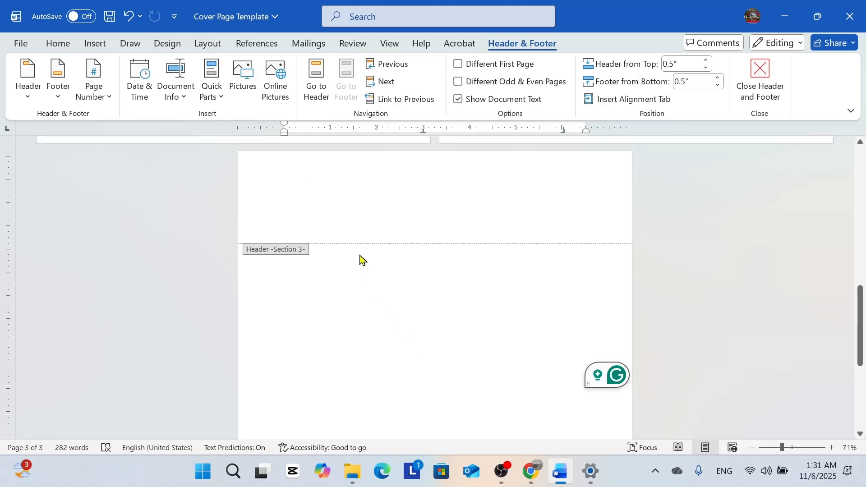
{"action": "scroll", "coordinate": [356, 269], "scroll_direction": "up", "scroll_amount": 1}
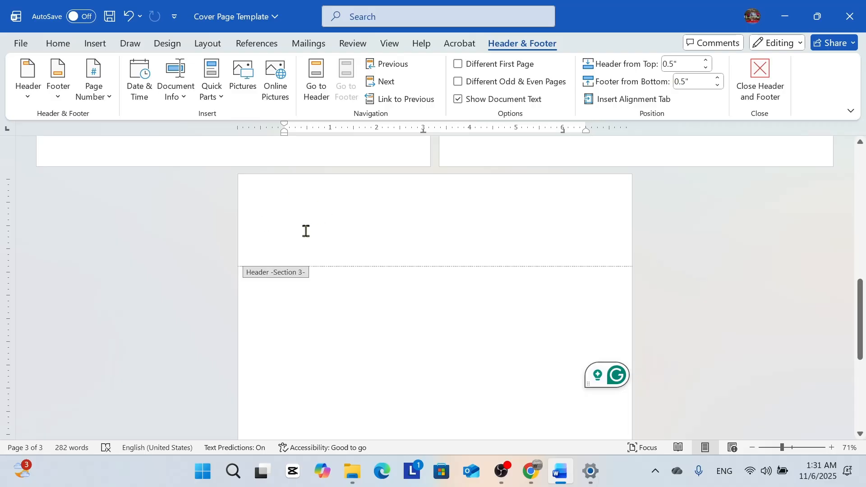
{"action": "double_click", "coordinate": [339, 294]}
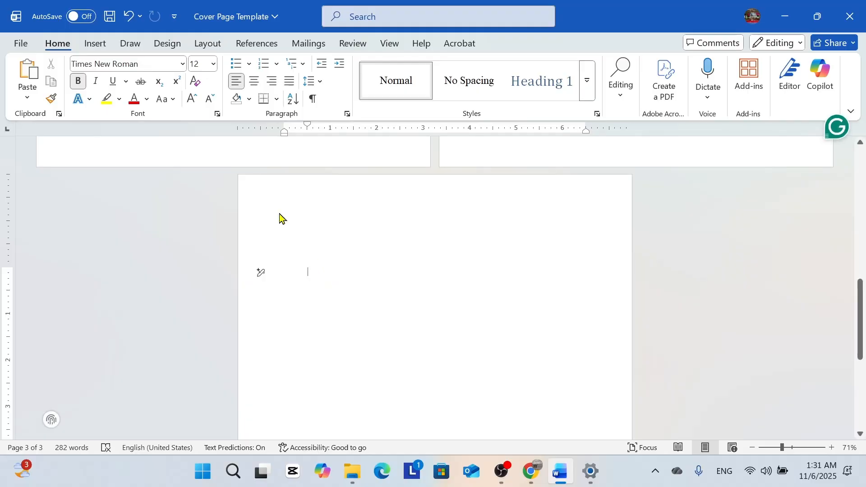
Set a custom top margin of 1 inch on the third page, applied from this point forward.
{"action": "left_click", "coordinate": [208, 43]}
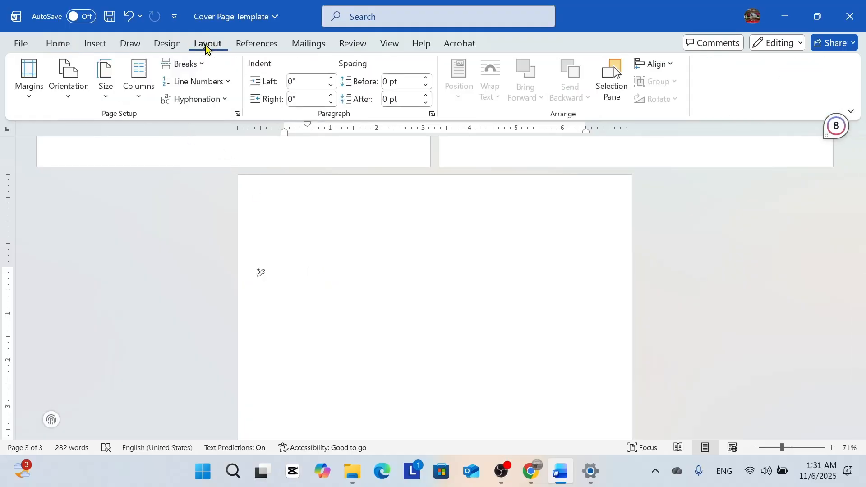
{"action": "left_click", "coordinate": [32, 84]}
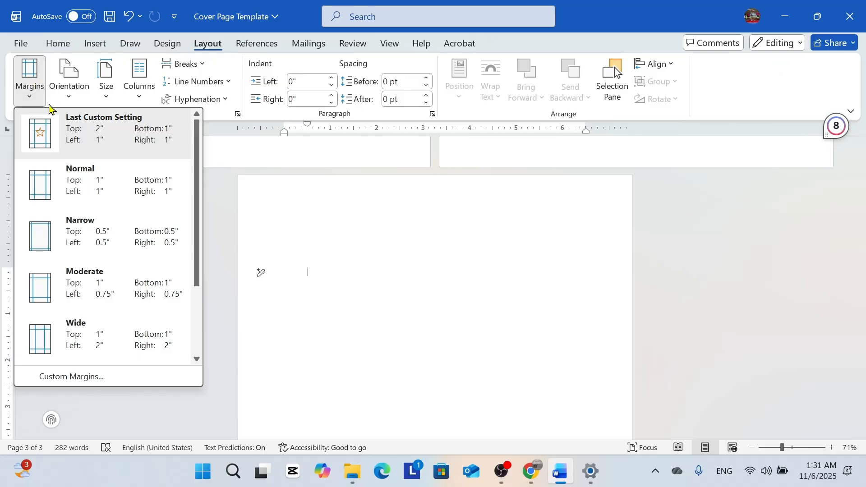
{"action": "left_click", "coordinate": [77, 374]}
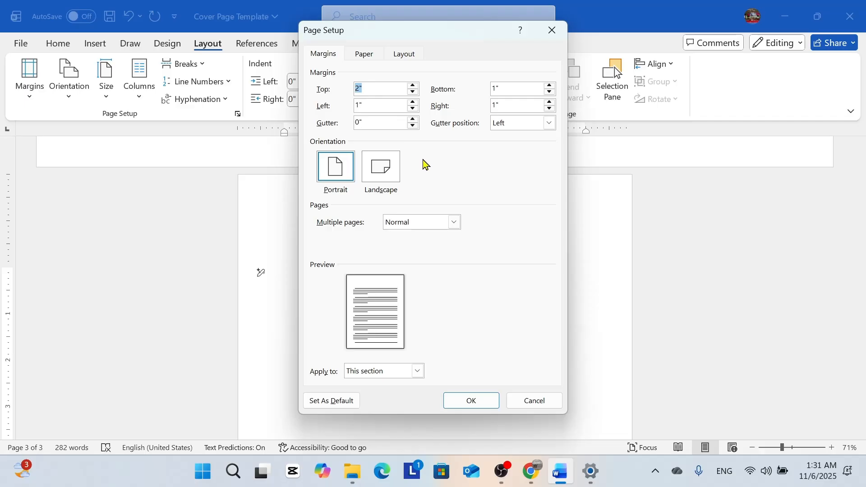
{"action": "type", "text": "1"}
{"action": "left_click", "coordinate": [418, 371]}
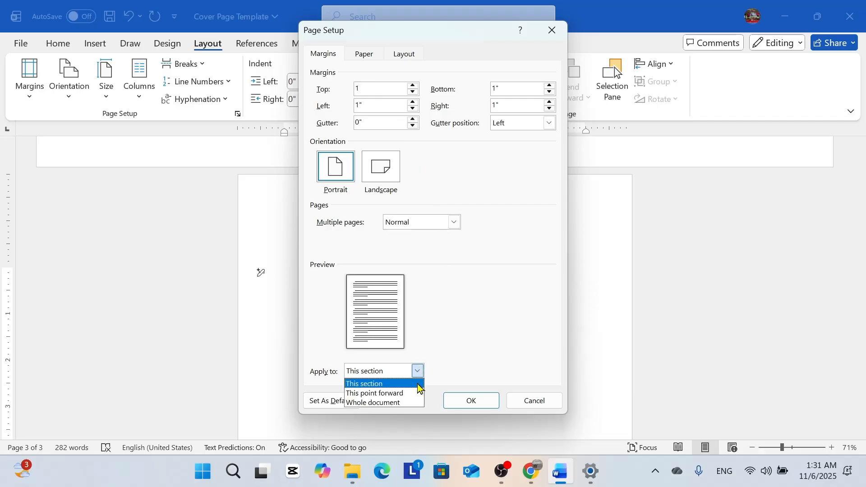
{"action": "left_click", "coordinate": [406, 394]}
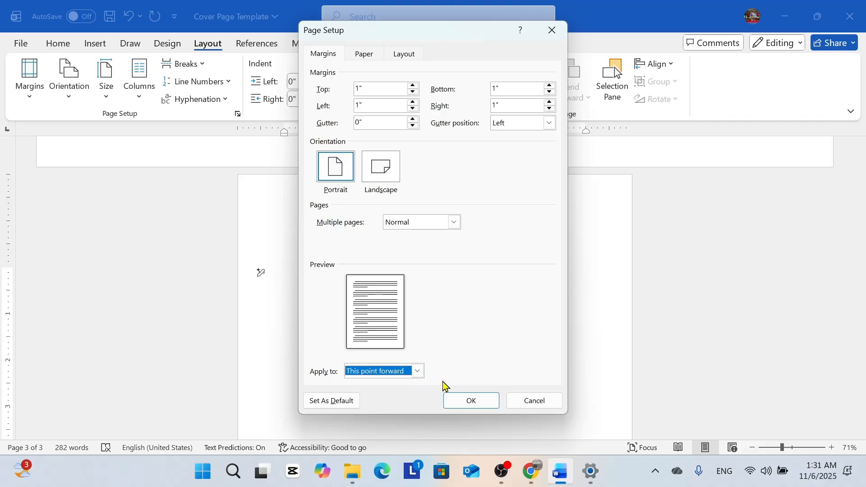
{"action": "left_click", "coordinate": [469, 401]}
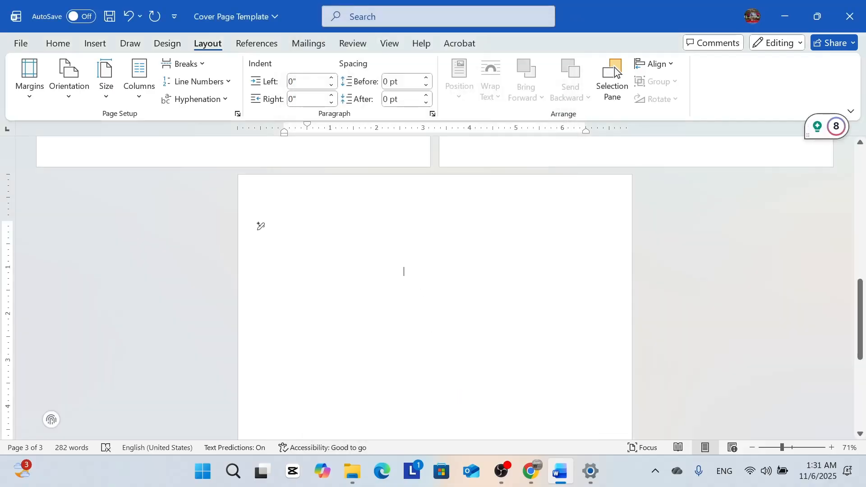
Fill the third page with placeholder text: one line of repeated "dj" followed by eight lines holding a single "d".
{"action": "scroll", "coordinate": [403, 271], "scroll_direction": "up", "scroll_amount": 4}
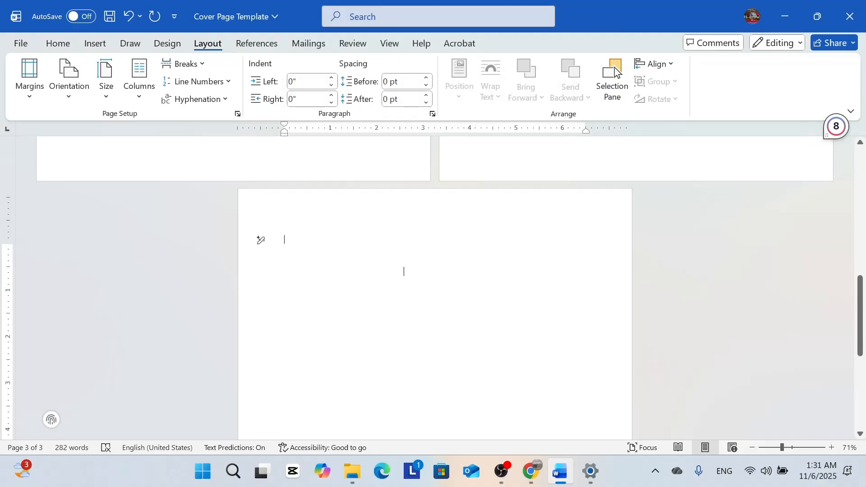
{"action": "scroll", "coordinate": [441, 253], "scroll_direction": "down", "scroll_amount": 2}
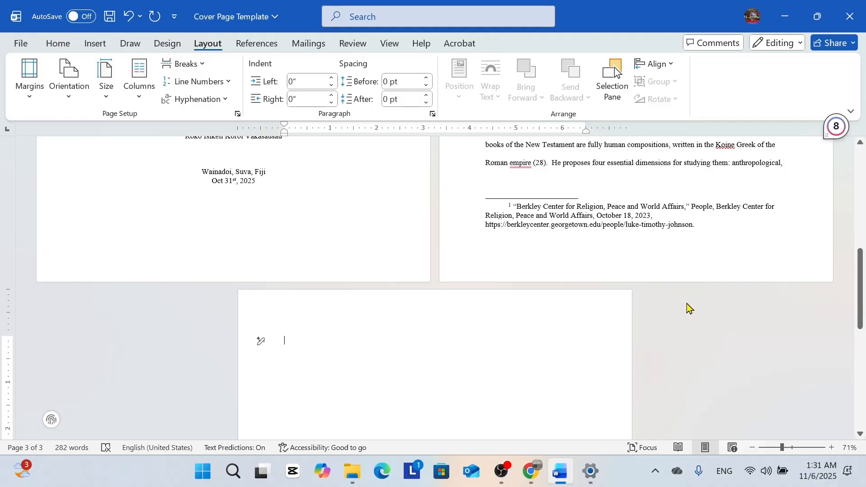
{"action": "type", "text": "dj"}
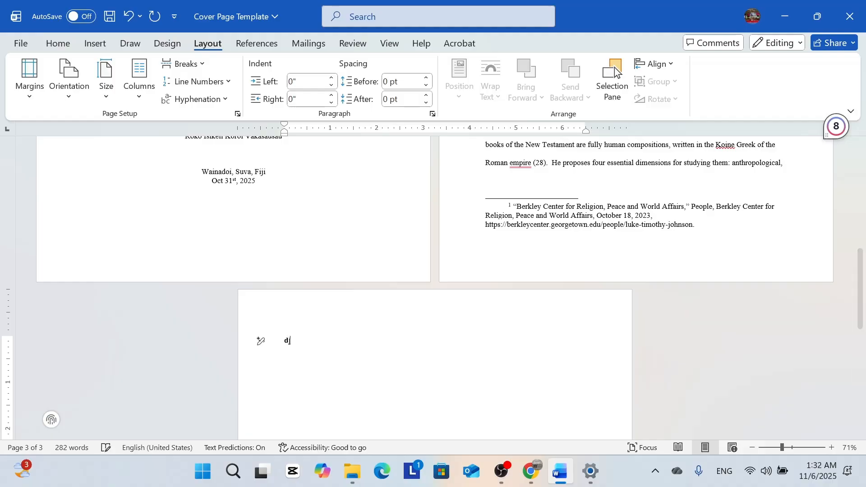
{"action": "type", "text": "djdjdjdjdjdjdjdjdd"}
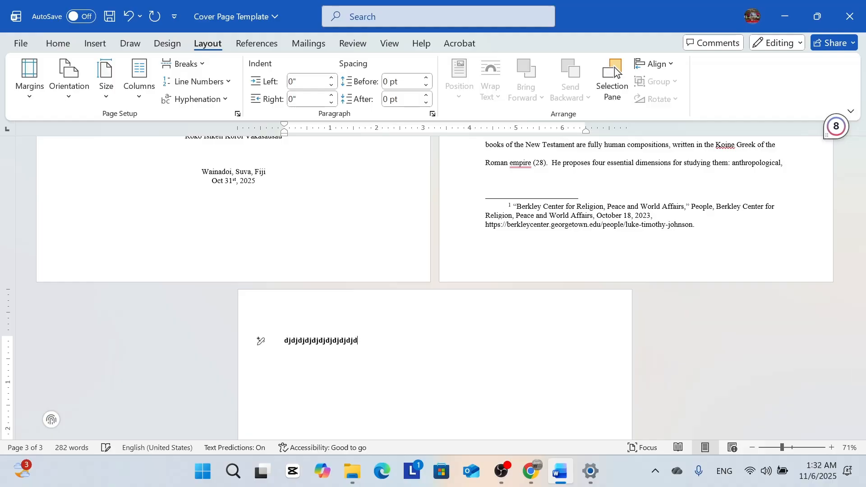
{"action": "key", "text": "Return"}
{"action": "type", "text": "d d d d d"}
{"action": "key", "text": "Return"}
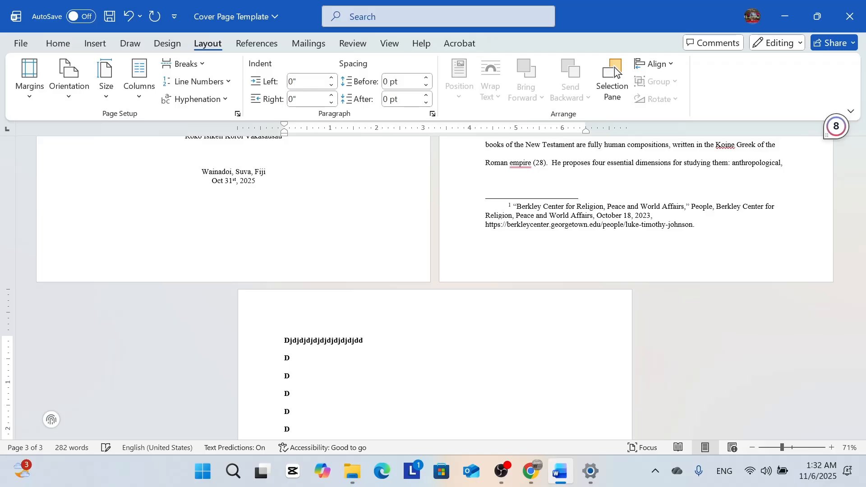
{"action": "type", "text": "d"}
{"action": "key", "text": "Return"}
{"action": "type", "text": "d"}
{"action": "key", "text": "Return"}
{"action": "type", "text": "d"}
{"action": "key", "text": "Return"}
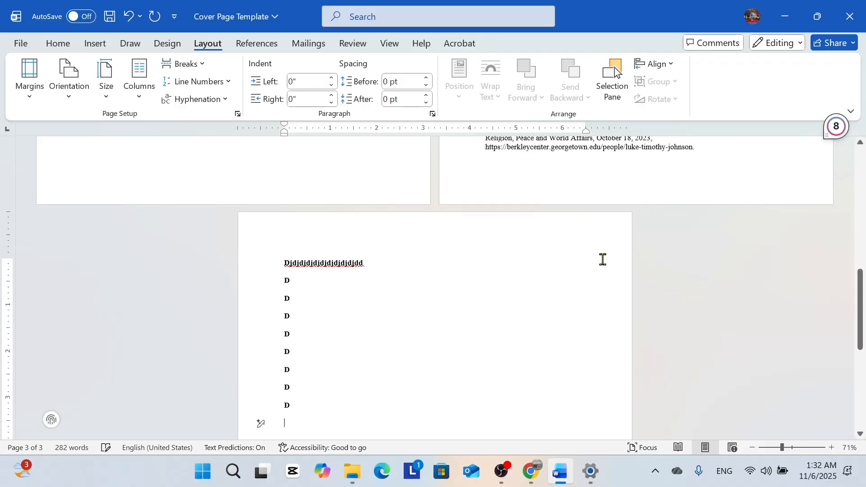
Insert a centred Plain Number 2 page number at the bottom of the first text page, in the Section 2 footer.
{"action": "scroll", "coordinate": [604, 264], "scroll_direction": "up", "scroll_amount": 3}
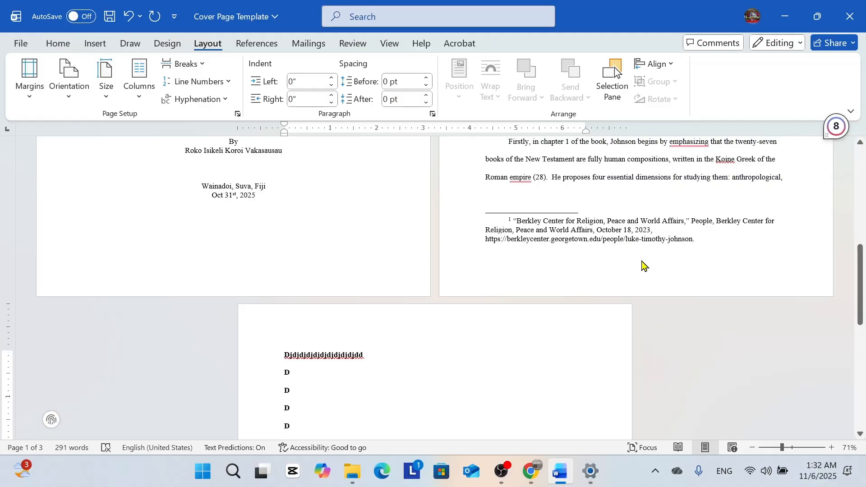
{"action": "double_click", "coordinate": [630, 268]}
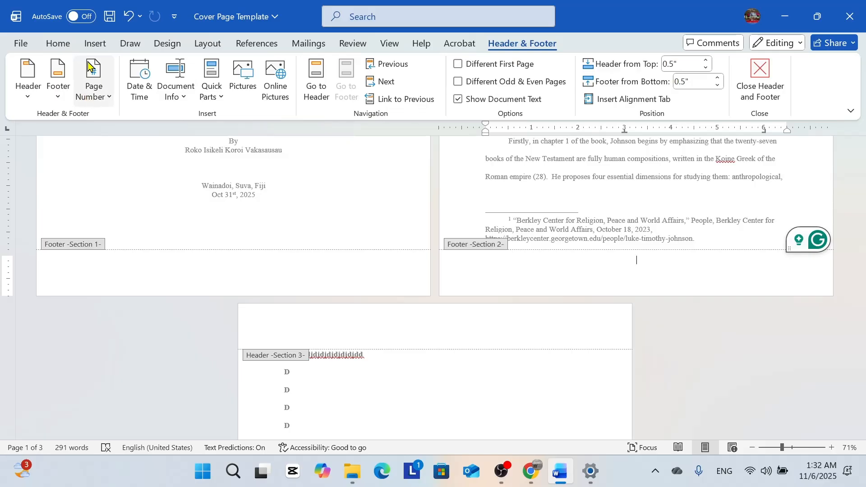
{"action": "left_click", "coordinate": [99, 96]}
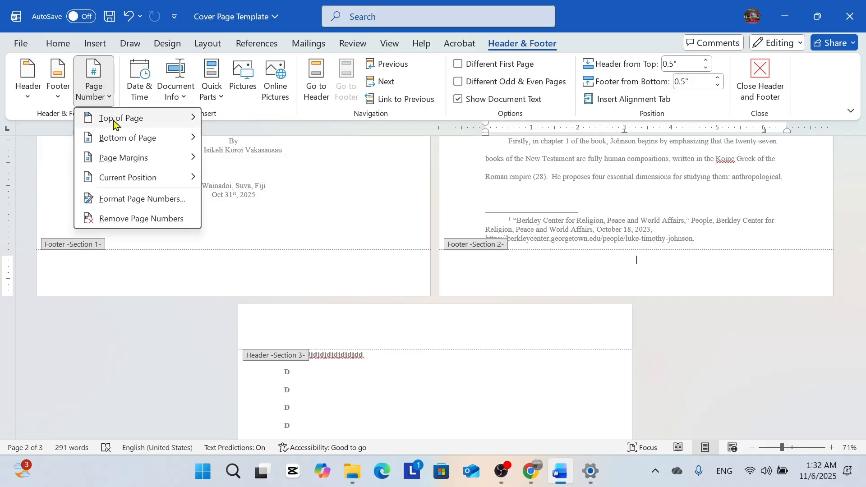
{"action": "mouse_move", "coordinate": [122, 145]}
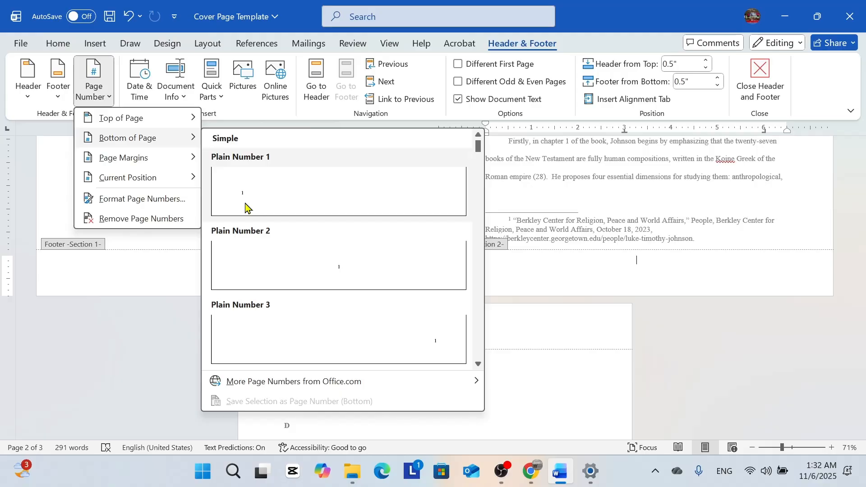
{"action": "left_click", "coordinate": [345, 277]}
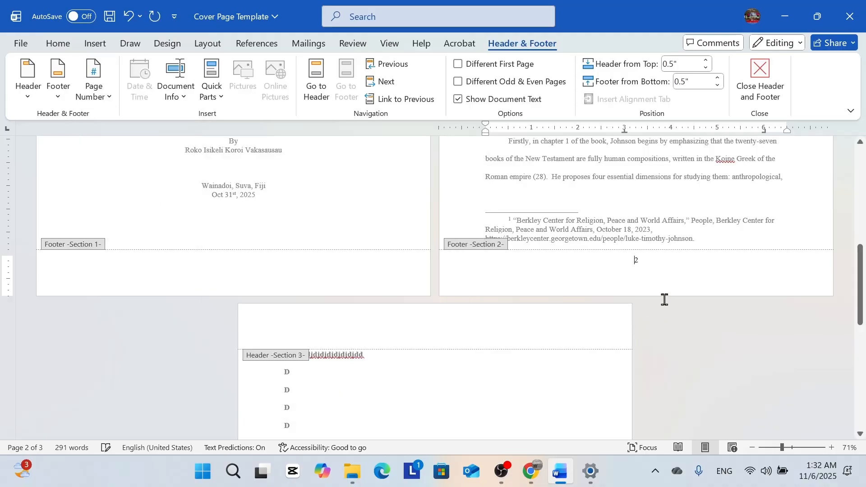
Replace the page number in the first text page's footer with 1 and return to the body text.
{"action": "scroll", "coordinate": [657, 273], "scroll_direction": "up", "scroll_amount": 2}
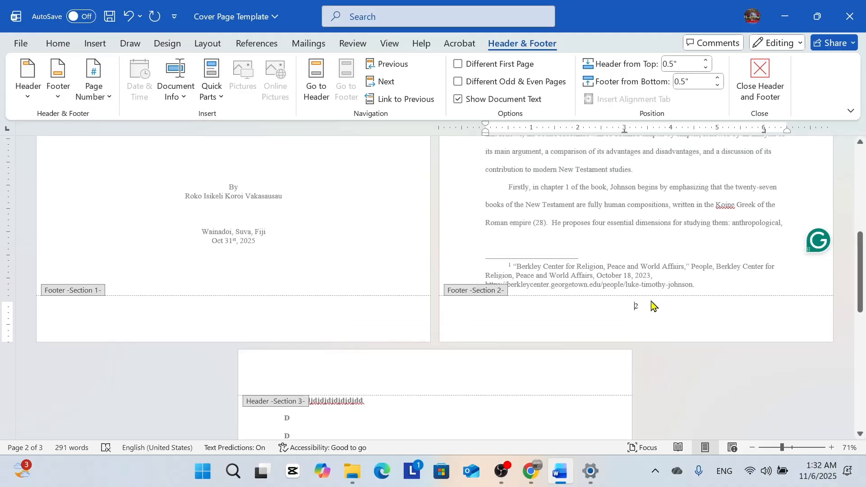
{"action": "scroll", "coordinate": [643, 305], "scroll_direction": "up", "scroll_amount": 1}
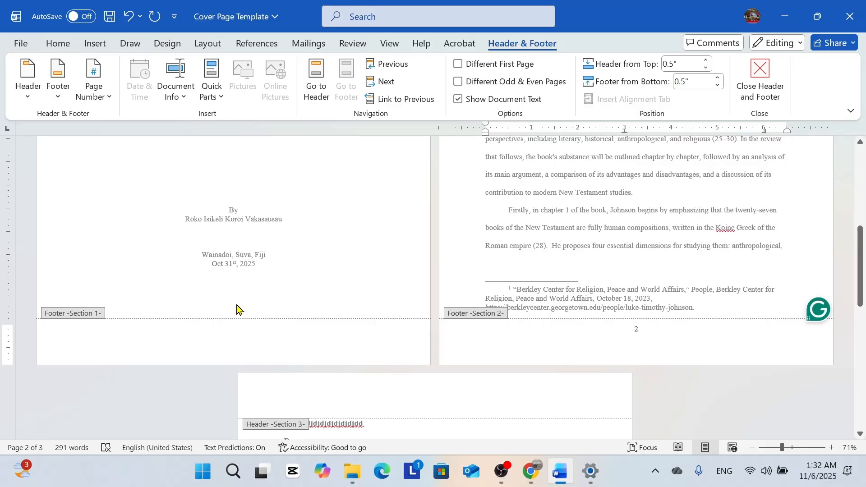
{"action": "scroll", "coordinate": [231, 333], "scroll_direction": "up", "scroll_amount": 2}
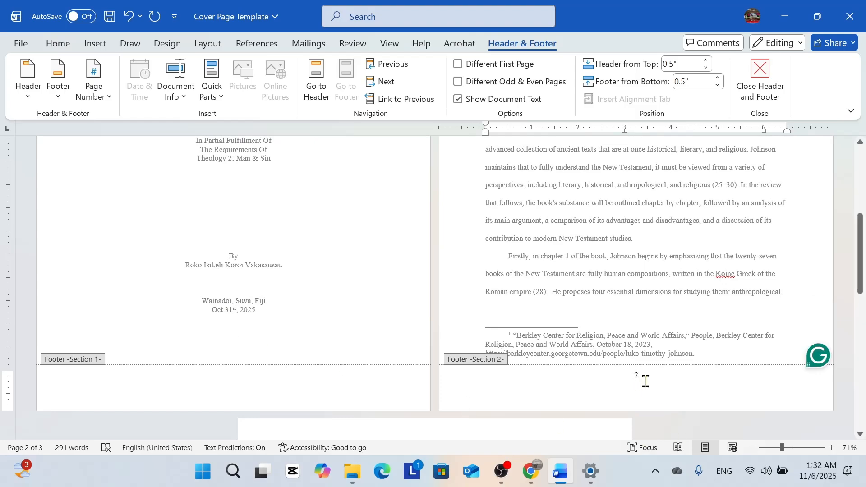
{"action": "left_click", "coordinate": [645, 381]}
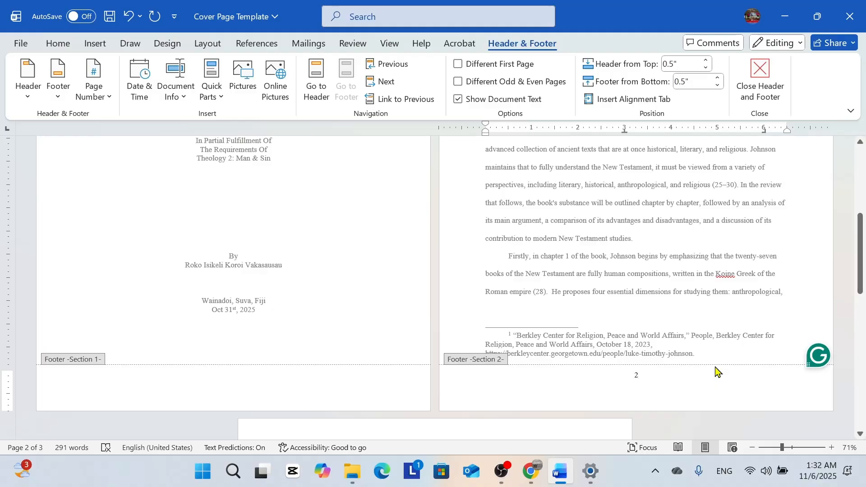
{"action": "key", "text": "BackSpace"}
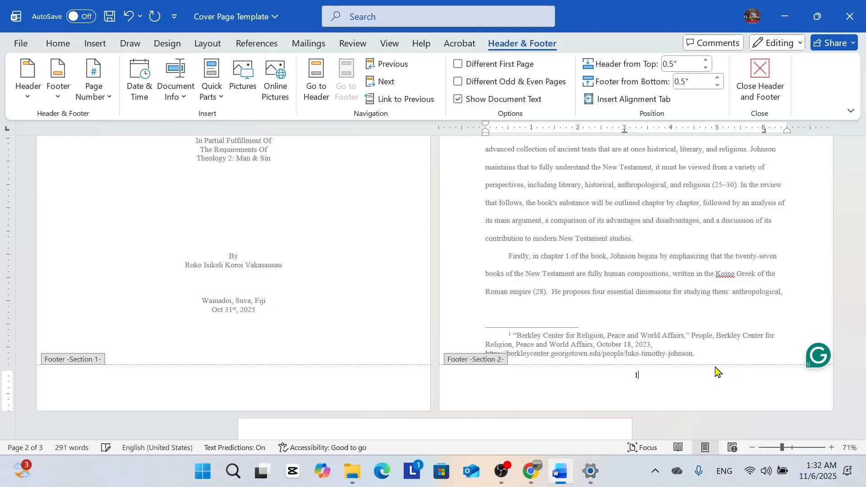
{"action": "type", "text": "1"}
{"action": "scroll", "coordinate": [706, 358], "scroll_direction": "down", "scroll_amount": 2}
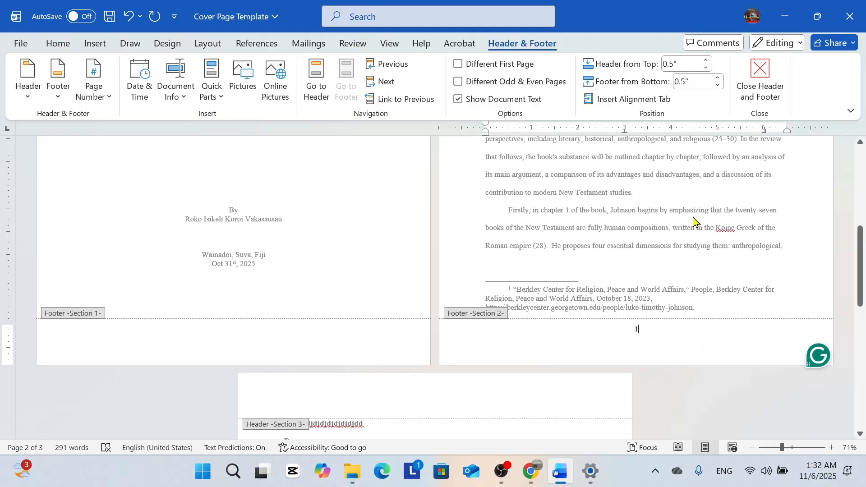
{"action": "left_click", "coordinate": [759, 82]}
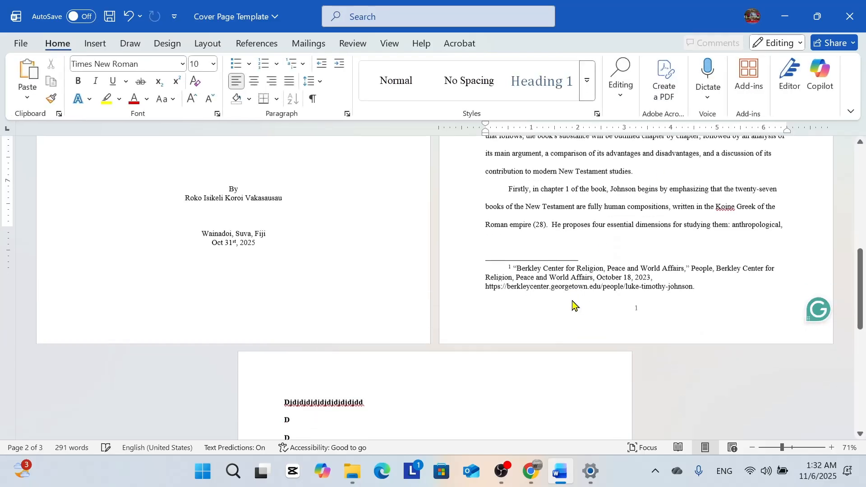
Examine the bottom of the cover page, the first text page and the third page for page numbers.
{"action": "scroll", "coordinate": [570, 297], "scroll_direction": "down", "scroll_amount": 3}
{"action": "scroll", "coordinate": [574, 304], "scroll_direction": "up", "scroll_amount": 2}
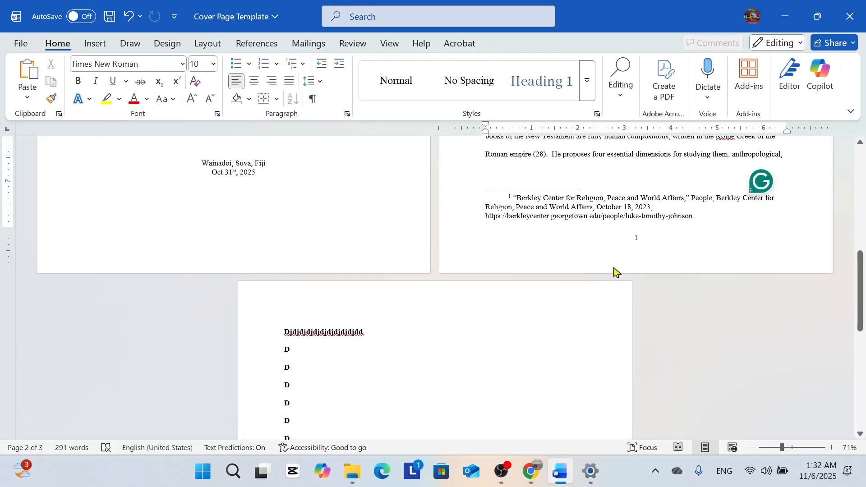
{"action": "scroll", "coordinate": [614, 272], "scroll_direction": "down", "scroll_amount": 10}
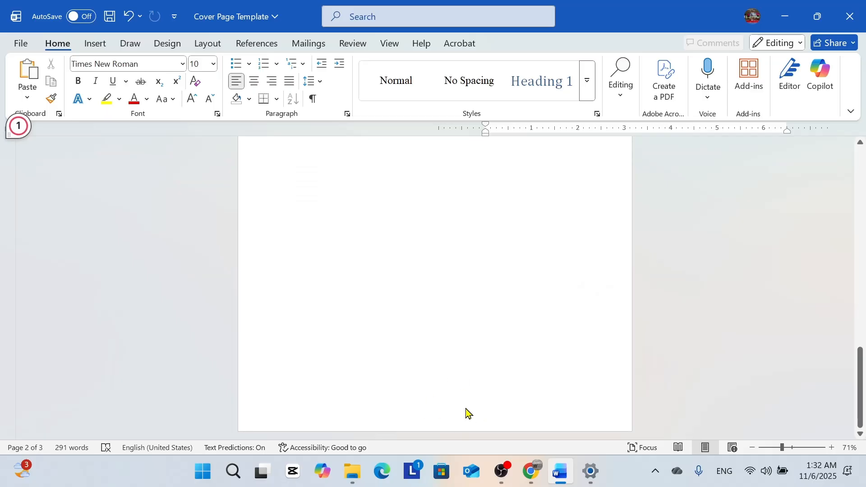
{"action": "scroll", "coordinate": [681, 351], "scroll_direction": "up", "scroll_amount": 3}
{"action": "scroll", "coordinate": [682, 351], "scroll_direction": "up", "scroll_amount": 5}
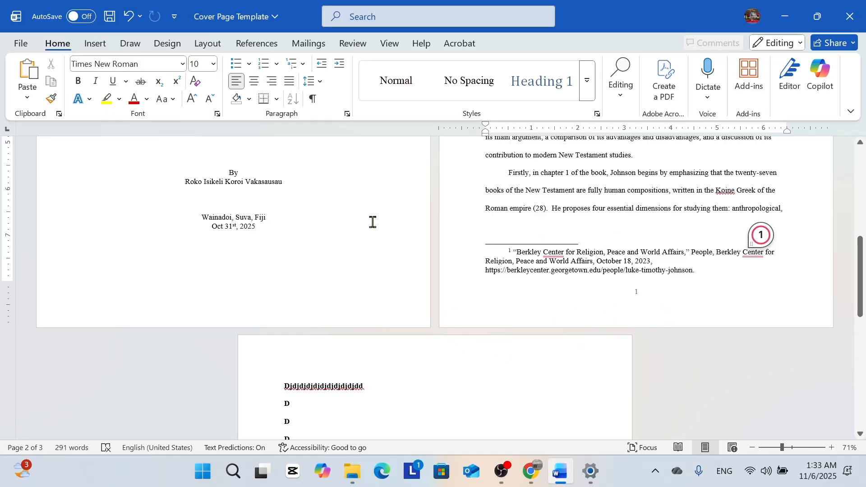
{"action": "scroll", "coordinate": [481, 358], "scroll_direction": "down", "scroll_amount": 1}
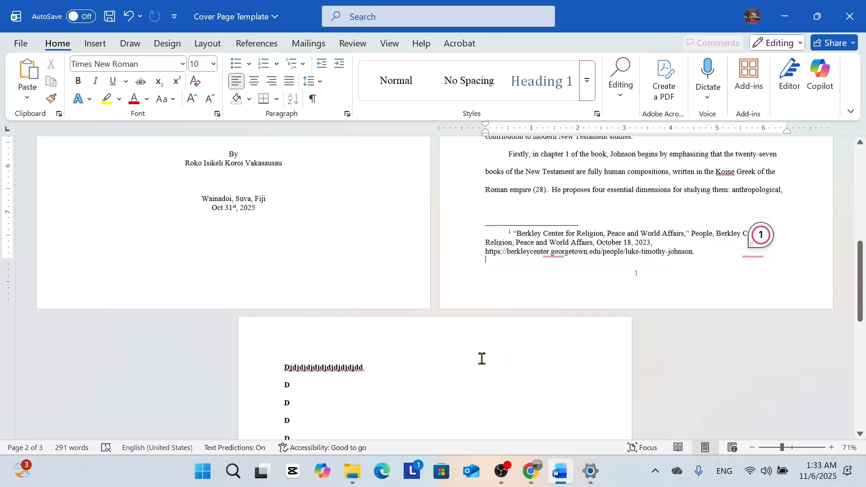
{"action": "scroll", "coordinate": [415, 321], "scroll_direction": "down", "scroll_amount": 8}
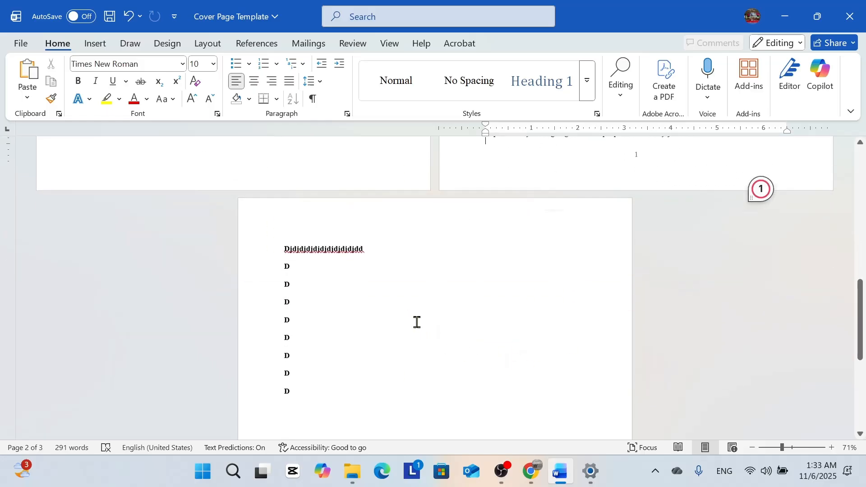
{"action": "scroll", "coordinate": [432, 397], "scroll_direction": "up", "scroll_amount": 7}
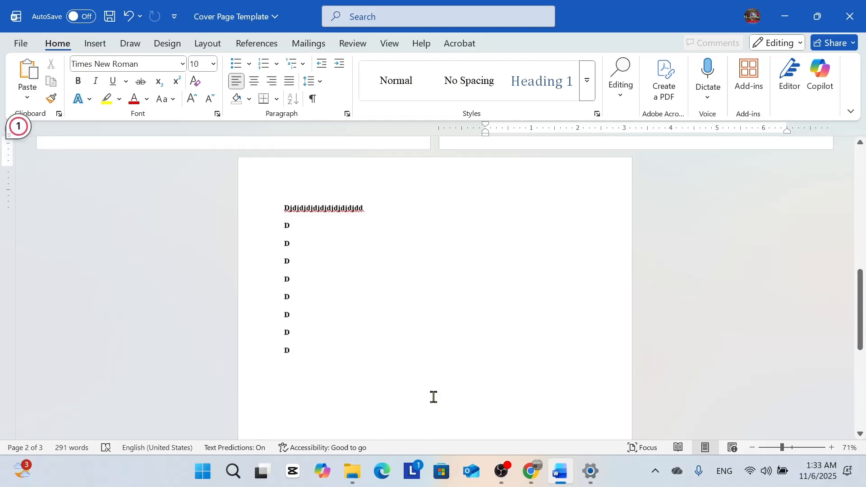
Insert a centred Plain Number 2 page number at the top of the third page, in the Section 3 header, and return to the body text.
{"action": "double_click", "coordinate": [437, 245]}
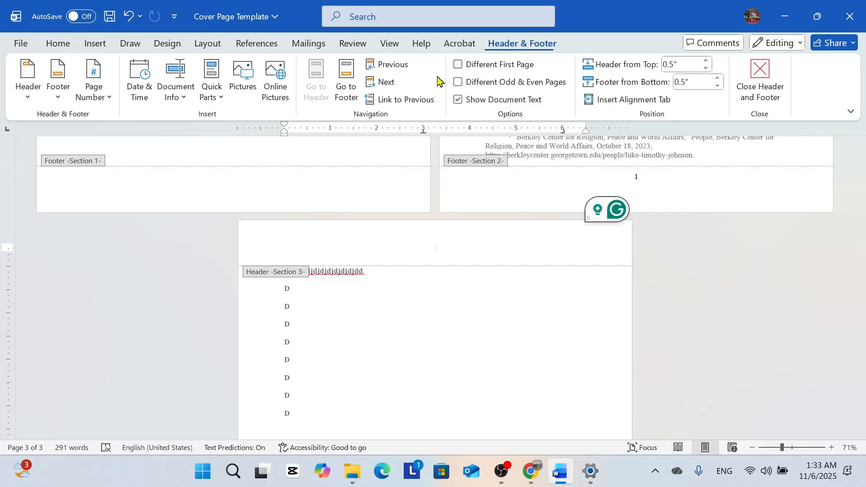
{"action": "left_click", "coordinate": [106, 102]}
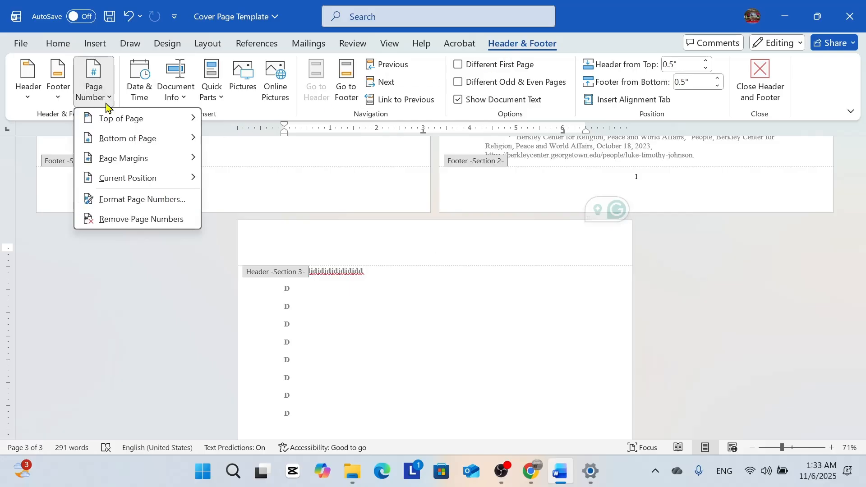
{"action": "mouse_move", "coordinate": [110, 119]}
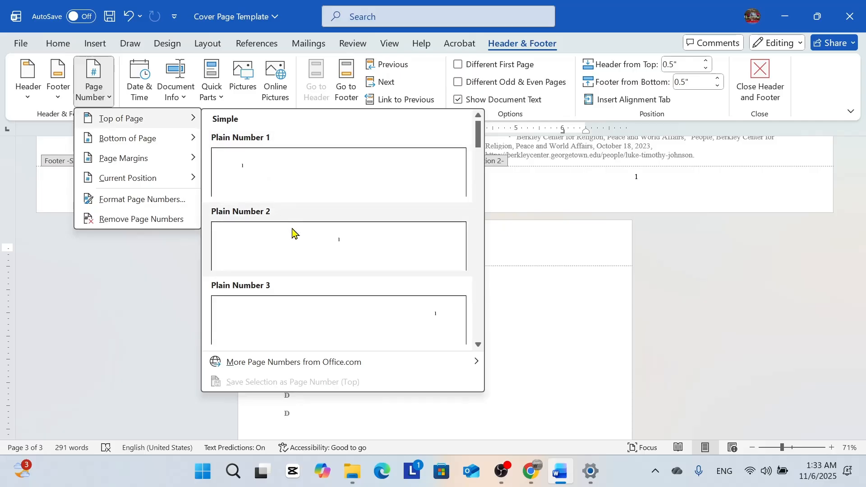
{"action": "left_click", "coordinate": [332, 246]}
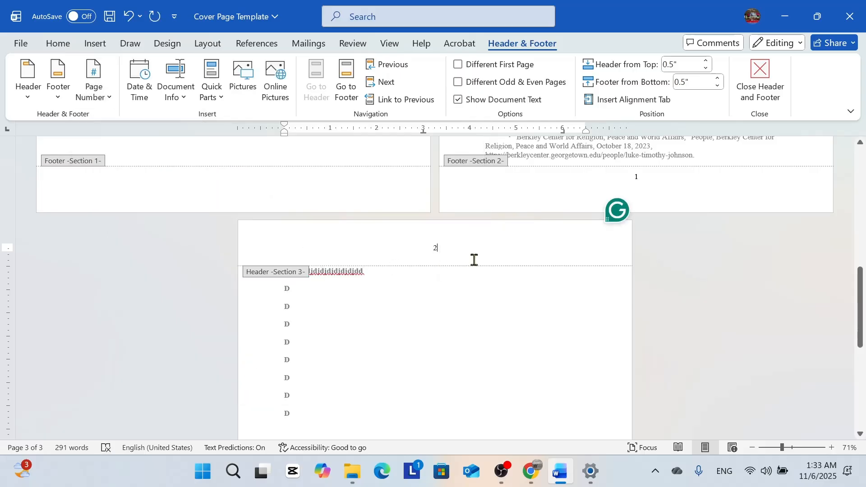
{"action": "left_click", "coordinate": [764, 81]}
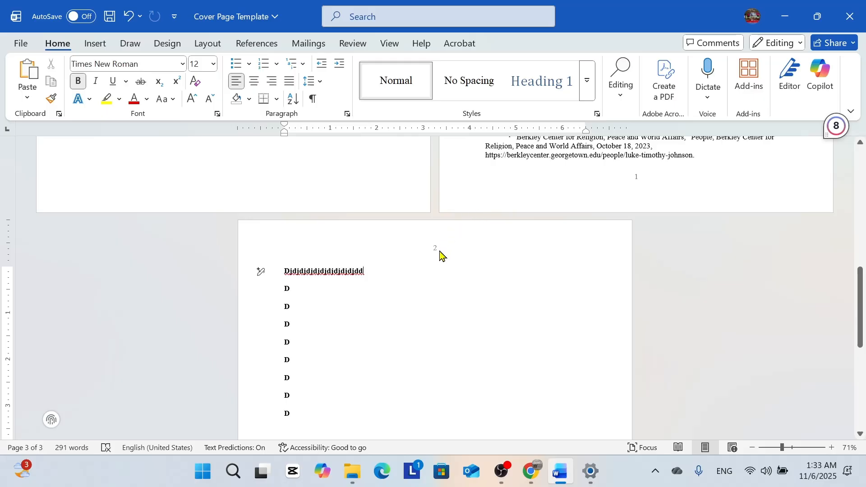
Extend the placeholder text with more single "d" lines until it runs onto a fourth page, and place the cursor on that page.
{"action": "scroll", "coordinate": [439, 255], "scroll_direction": "down", "scroll_amount": 2}
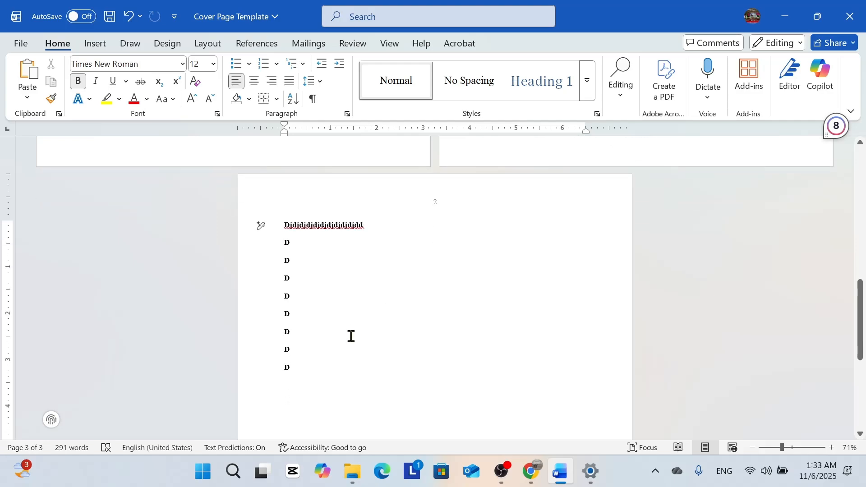
{"action": "left_click", "coordinate": [321, 358]}
{"action": "left_click", "coordinate": [317, 368]}
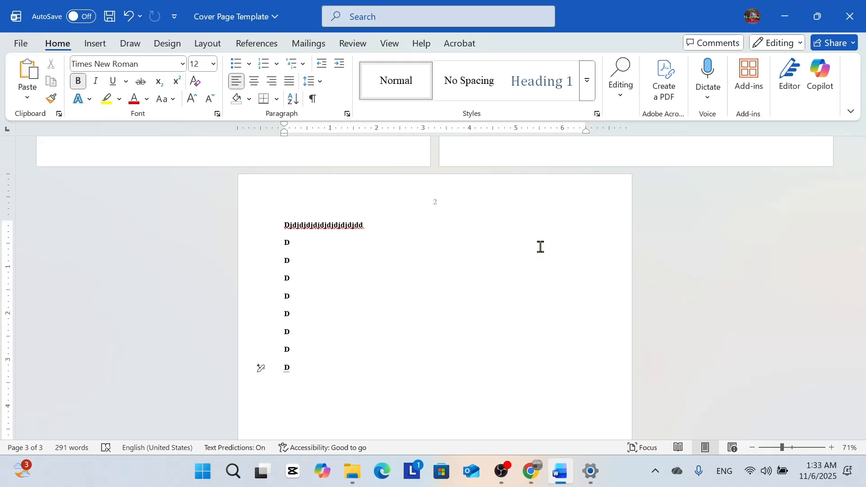
{"action": "type", "text": "d"}
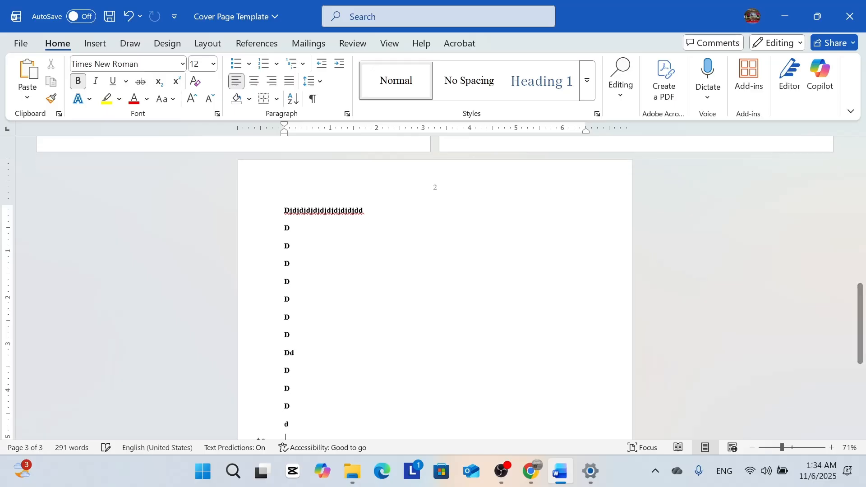
{"action": "type", "text": " d d d d d d d d d d d d d d"}
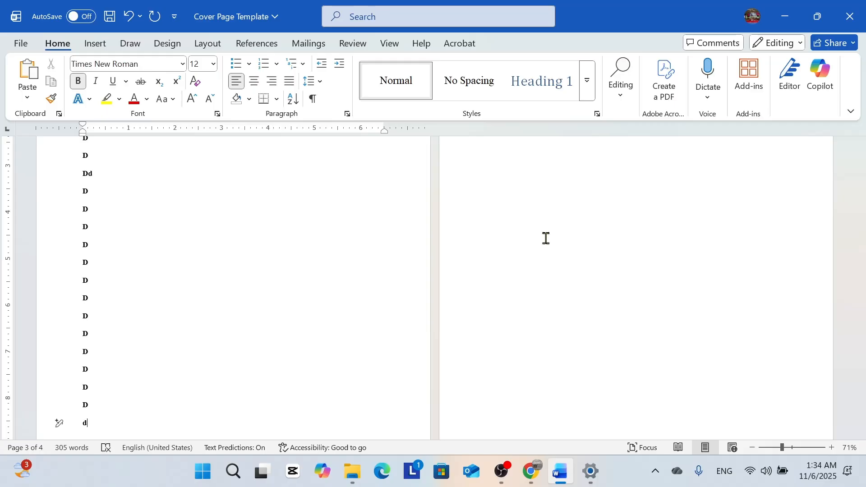
{"action": "scroll", "coordinate": [590, 189], "scroll_direction": "up", "scroll_amount": 5}
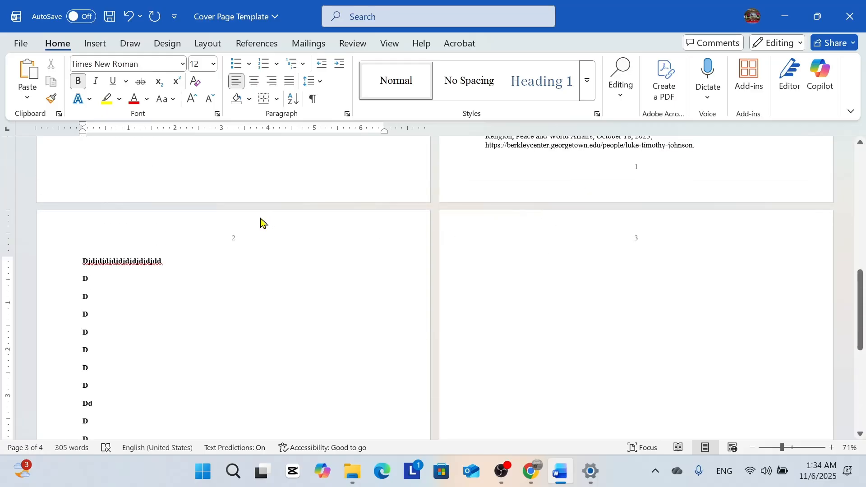
{"action": "left_click", "coordinate": [595, 255]}
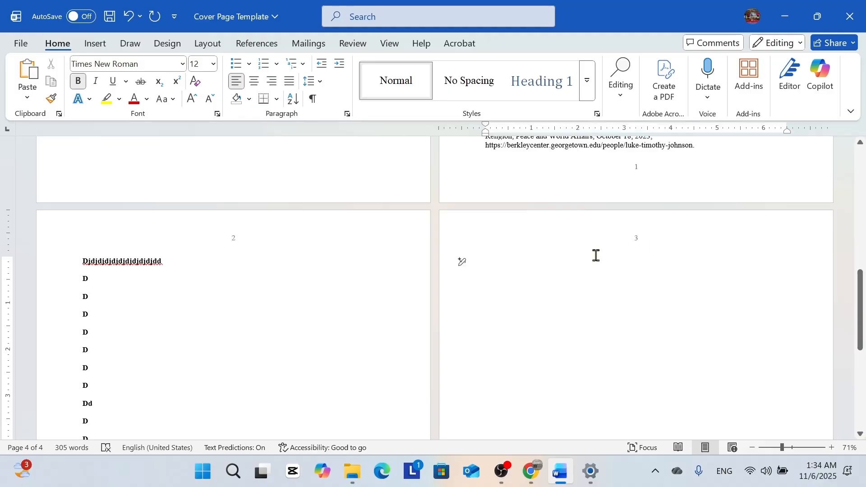
Fill the fourth page with single "d" lines and continue them onto a fifth page until it holds ten lines.
{"action": "type", "text": "d"}
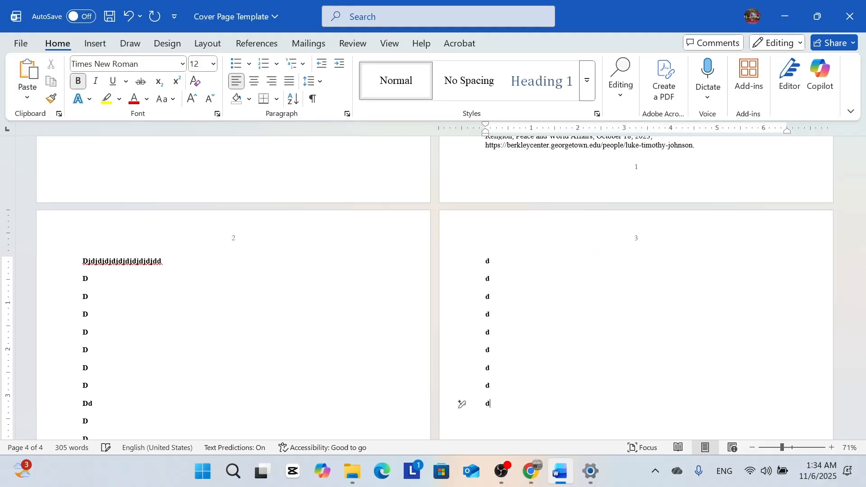
{"action": "type", "text": " d d d d d d d d d d d d d d d d "}
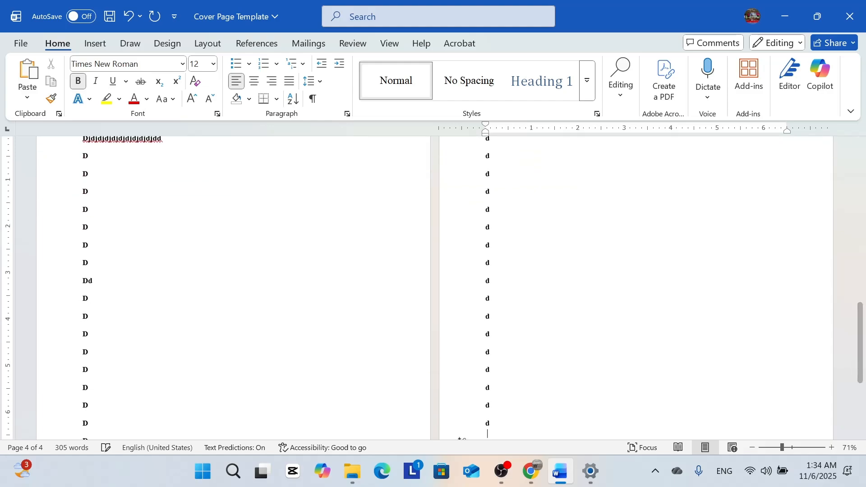
{"action": "type", "text": "d"}
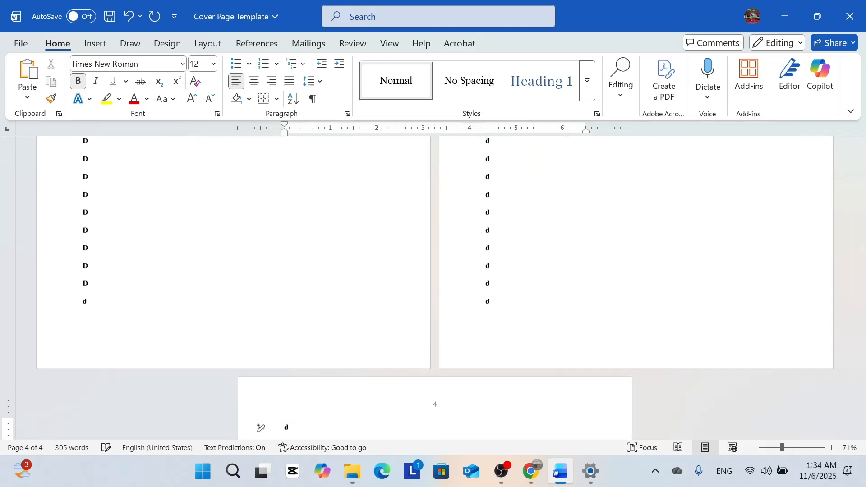
{"action": "type", "text": " d"}
{"action": "scroll", "coordinate": [593, 256], "scroll_direction": "down", "scroll_amount": 5}
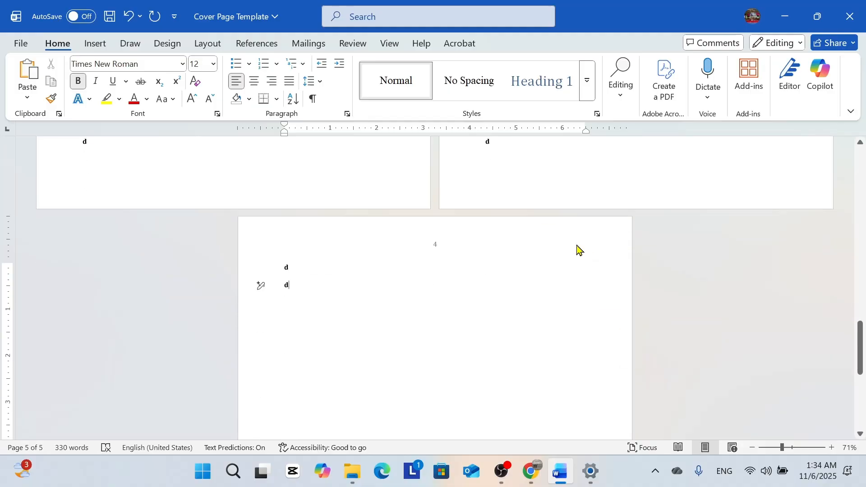
{"action": "type", "text": "d"}
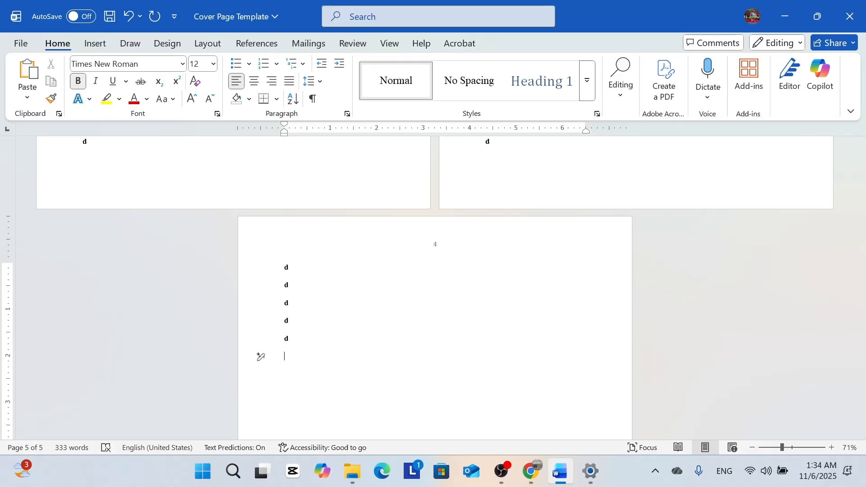
{"action": "type", "text": " d d d"}
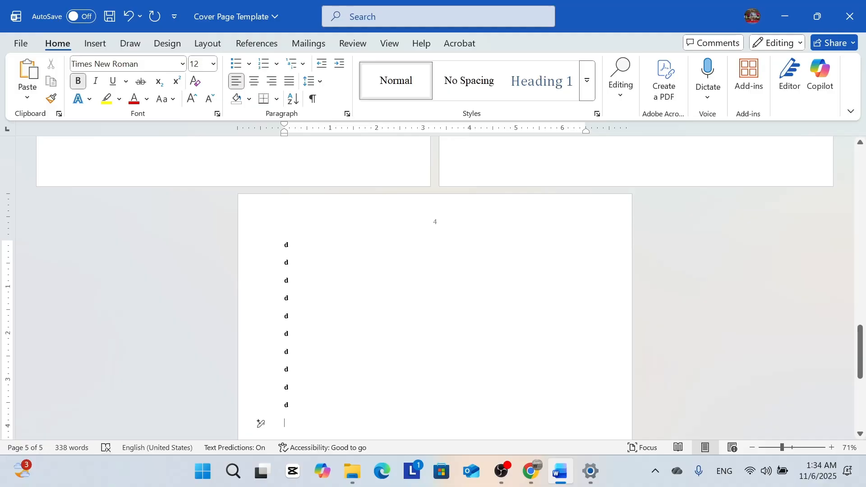
Add a centred "Conclusion" heading below the last "d" line on the fifth page and place the cursor at its end.
{"action": "type", "text": " d d d d Conclusion"}
{"action": "left_click_drag", "start_coordinate": [324, 422], "coordinate": [287, 421]}
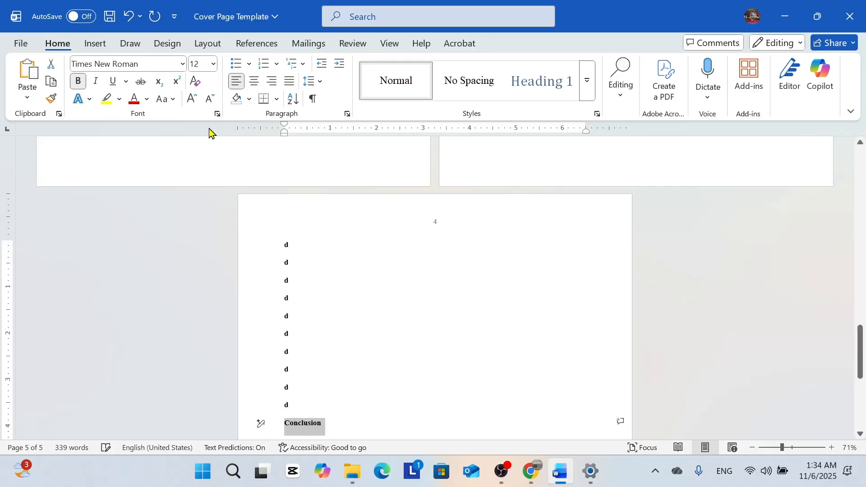
{"action": "left_click", "coordinate": [254, 82]}
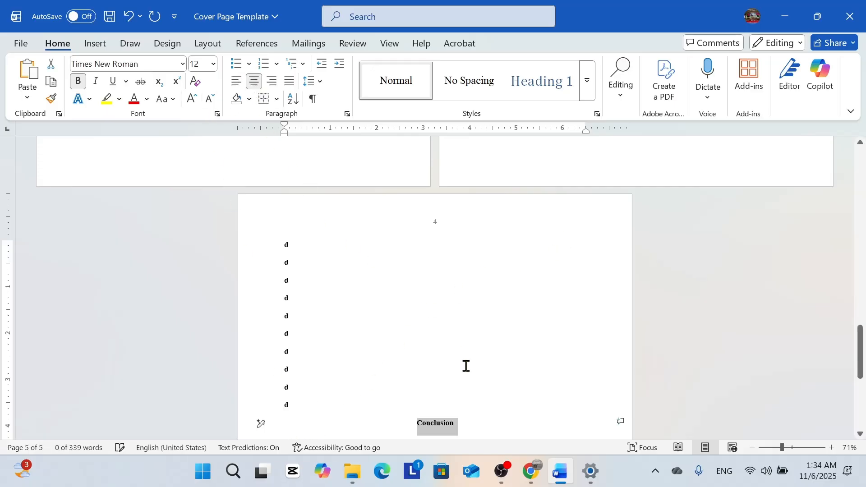
{"action": "left_click", "coordinate": [470, 421]}
{"action": "scroll", "coordinate": [470, 420], "scroll_direction": "down", "scroll_amount": 3}
{"action": "scroll", "coordinate": [470, 419], "scroll_direction": "up", "scroll_amount": 3}
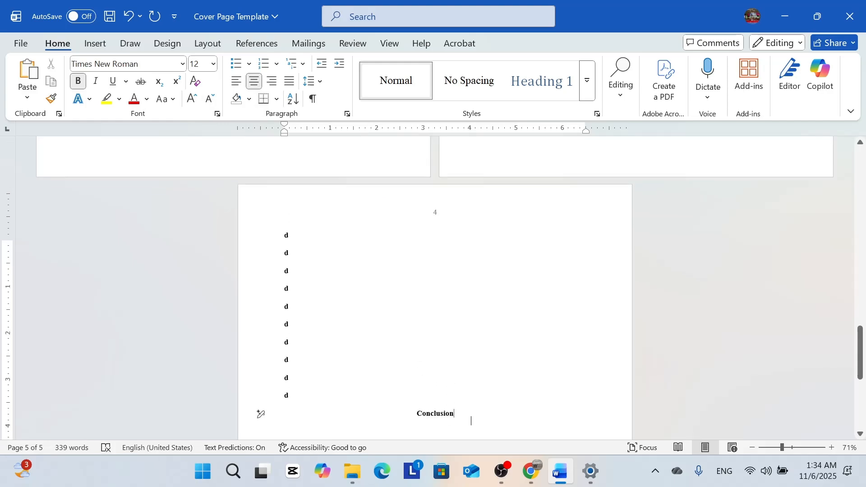
{"action": "scroll", "coordinate": [472, 422], "scroll_direction": "down", "scroll_amount": 3}
{"action": "scroll", "coordinate": [472, 423], "scroll_direction": "up", "scroll_amount": 3}
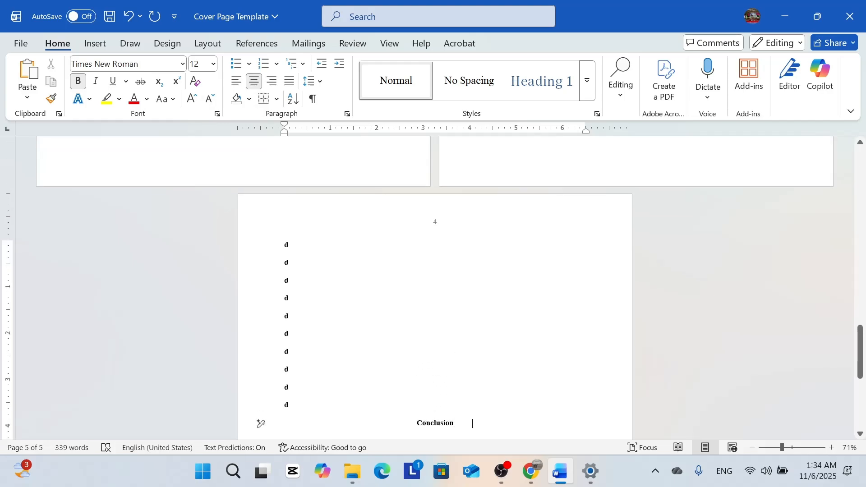
{"action": "scroll", "coordinate": [472, 423], "scroll_direction": "down", "scroll_amount": 3}
{"action": "scroll", "coordinate": [557, 390], "scroll_direction": "up", "scroll_amount": 2}
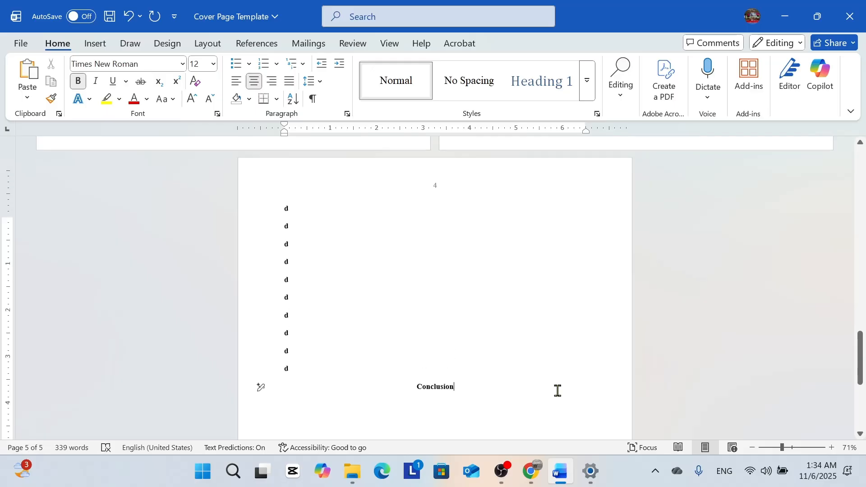
{"action": "scroll", "coordinate": [558, 390], "scroll_direction": "up", "scroll_amount": 2}
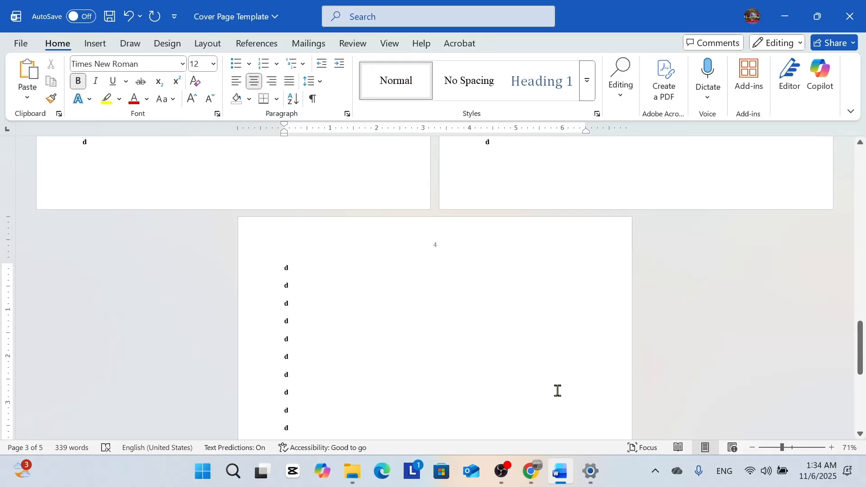
{"action": "scroll", "coordinate": [558, 391], "scroll_direction": "down", "scroll_amount": 5}
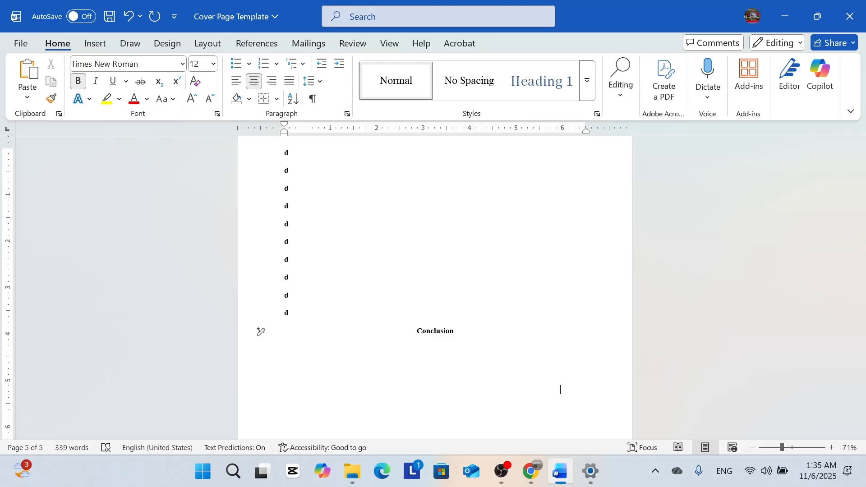
Examine the top margins and page number positions from the cover page through to the Conclusion page.
{"action": "scroll", "coordinate": [560, 389], "scroll_direction": "up", "scroll_amount": 15}
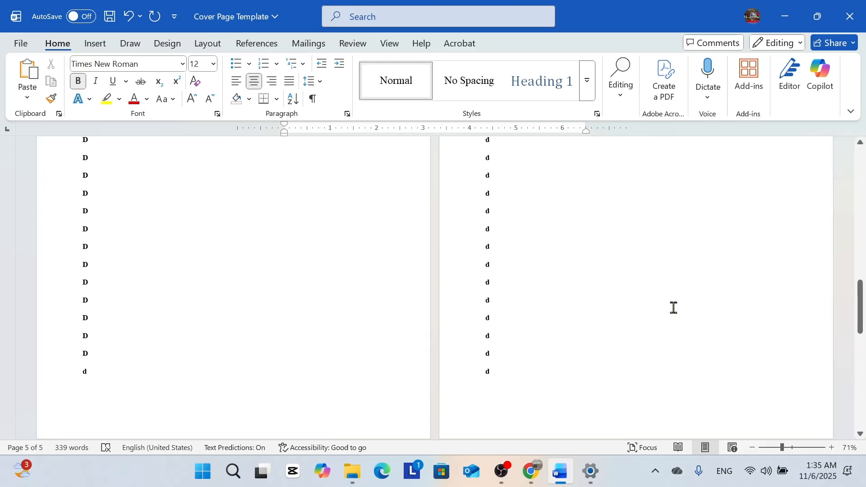
{"action": "scroll", "coordinate": [673, 308], "scroll_direction": "up", "scroll_amount": 10}
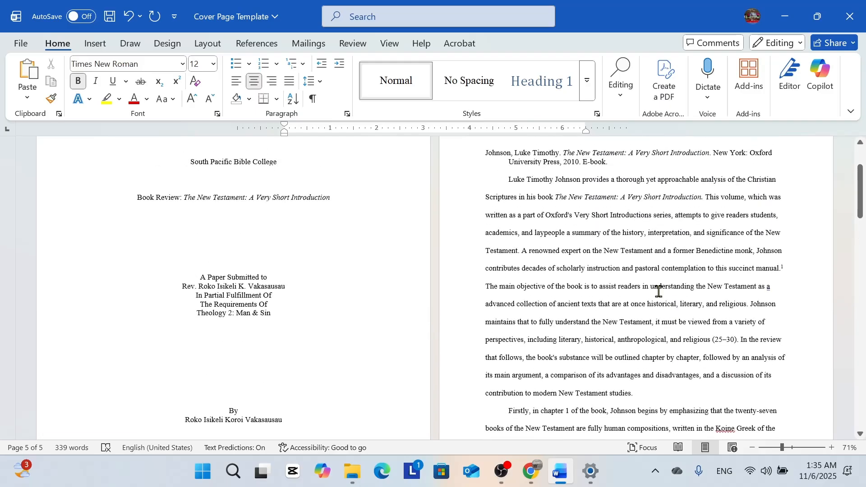
{"action": "scroll", "coordinate": [666, 245], "scroll_direction": "up", "scroll_amount": 1}
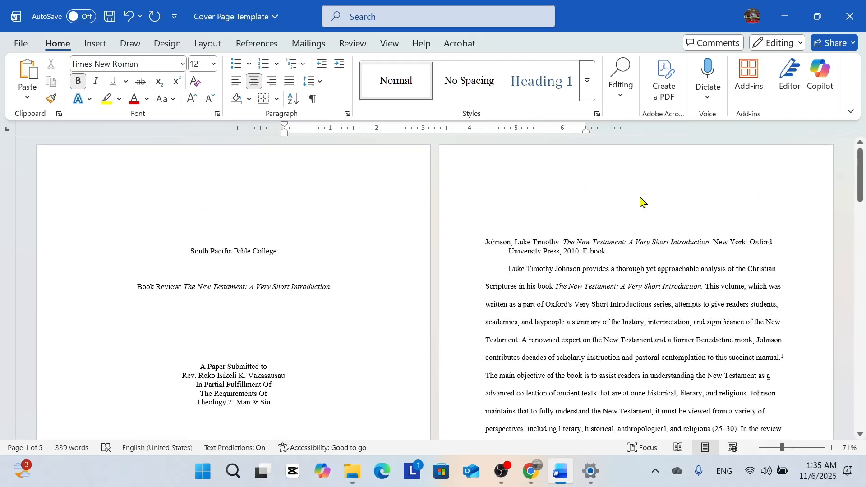
{"action": "scroll", "coordinate": [643, 245], "scroll_direction": "down", "scroll_amount": 6}
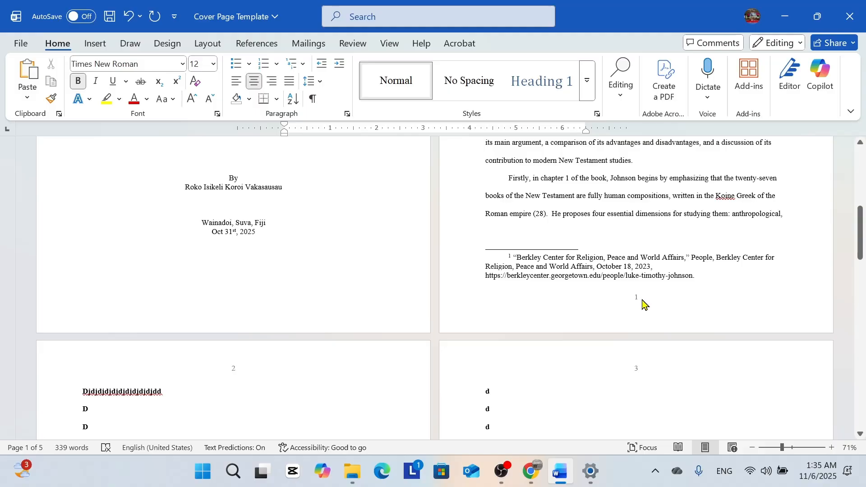
{"action": "scroll", "coordinate": [651, 258], "scroll_direction": "up", "scroll_amount": 5}
{"action": "scroll", "coordinate": [649, 226], "scroll_direction": "up", "scroll_amount": 9}
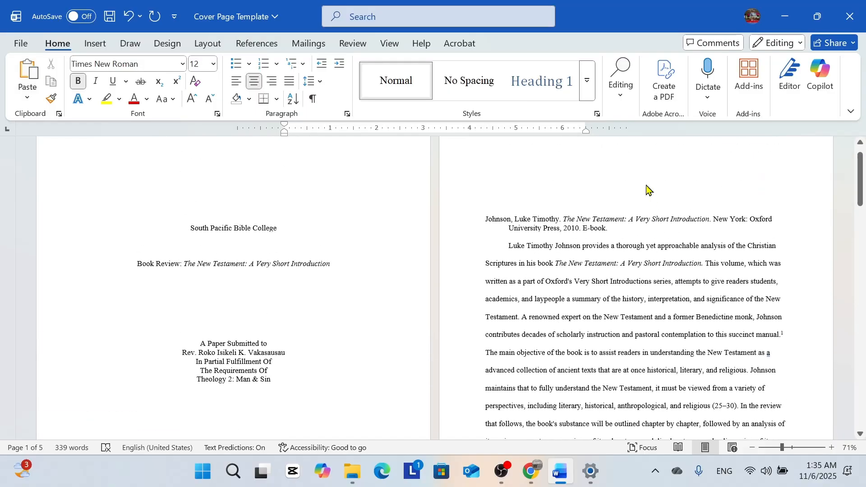
{"action": "scroll", "coordinate": [658, 293], "scroll_direction": "down", "scroll_amount": 12}
{"action": "scroll", "coordinate": [631, 312], "scroll_direction": "down", "scroll_amount": 5}
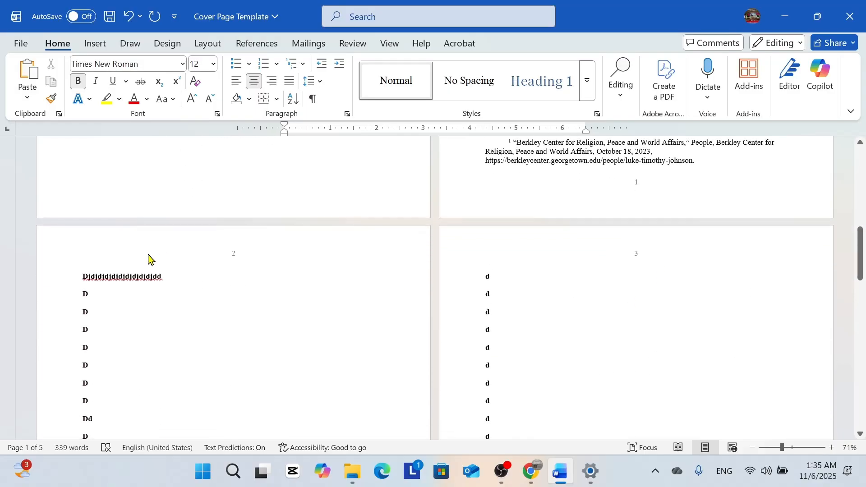
{"action": "scroll", "coordinate": [667, 280], "scroll_direction": "down", "scroll_amount": 10}
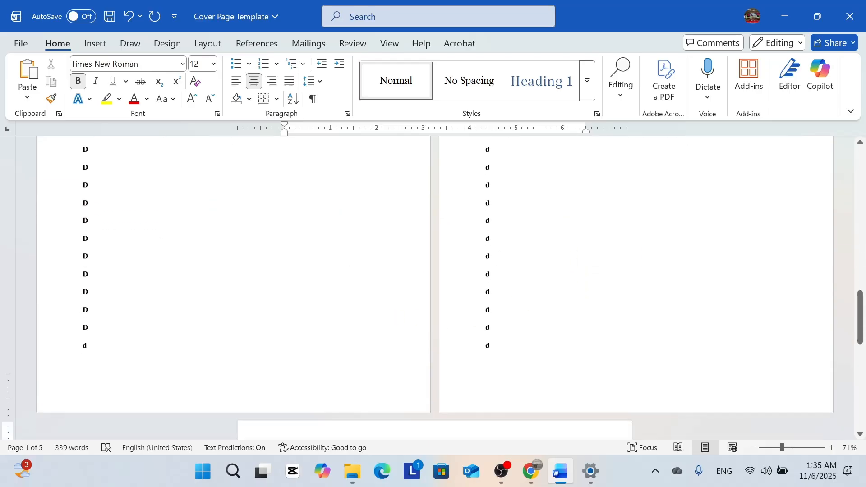
{"action": "scroll", "coordinate": [387, 346], "scroll_direction": "down", "scroll_amount": 6}
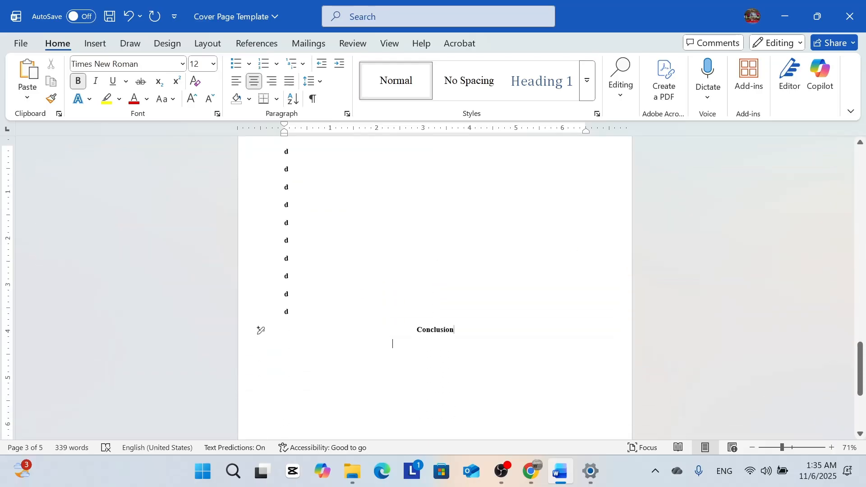
Fill the rest of the page below the Conclusion heading with centred "S" lines, deleting the line that overflows onto the next page.
{"action": "left_click", "coordinate": [459, 334]}
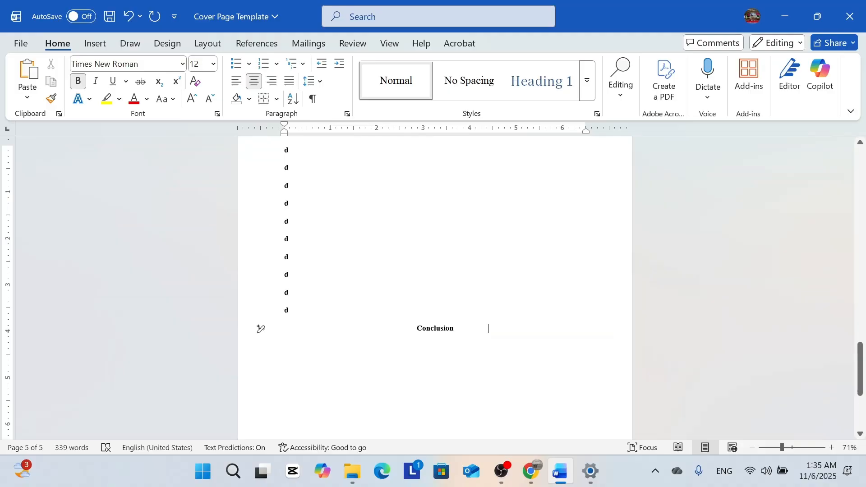
{"action": "type", "text": "S S S S"}
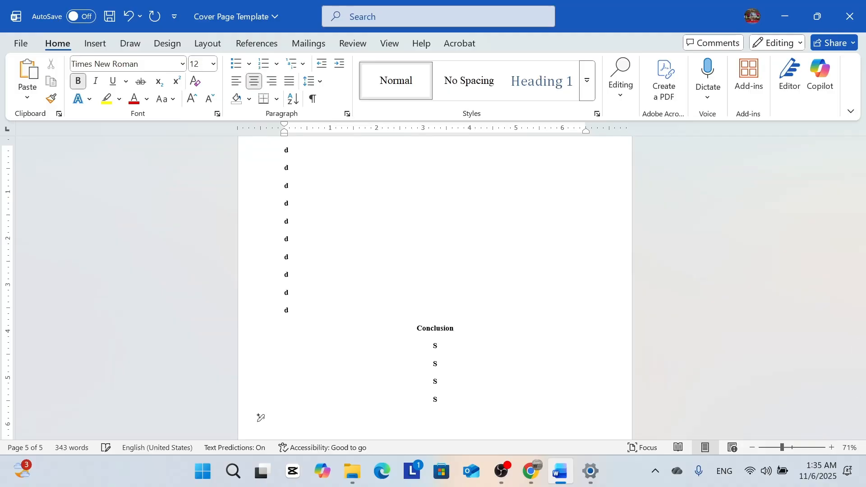
{"action": "scroll", "coordinate": [465, 323], "scroll_direction": "down", "scroll_amount": 2}
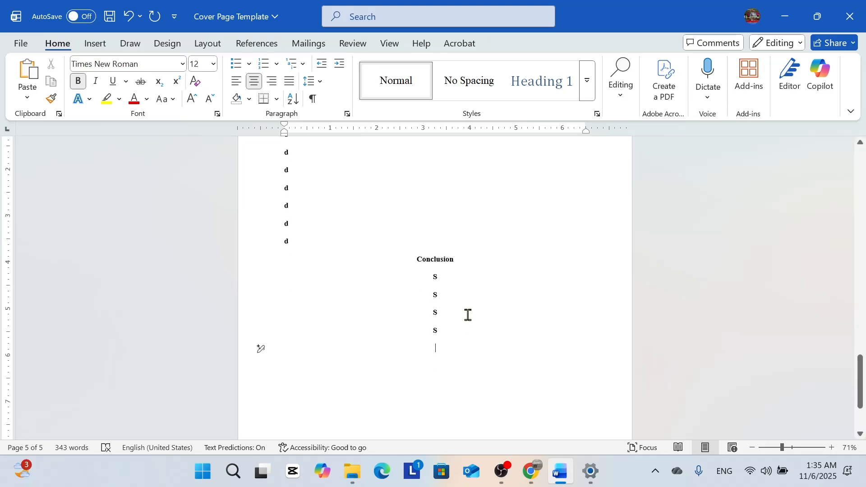
{"action": "type", "text": "S S S "}
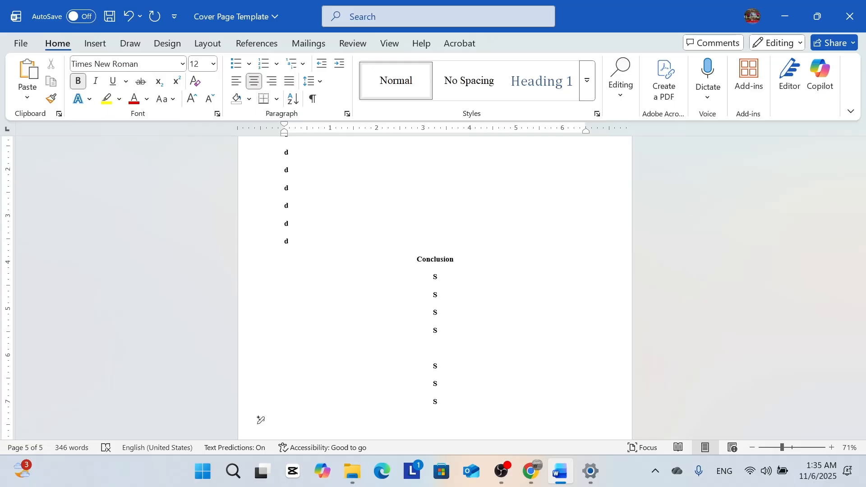
{"action": "type", "text": " s s s s"}
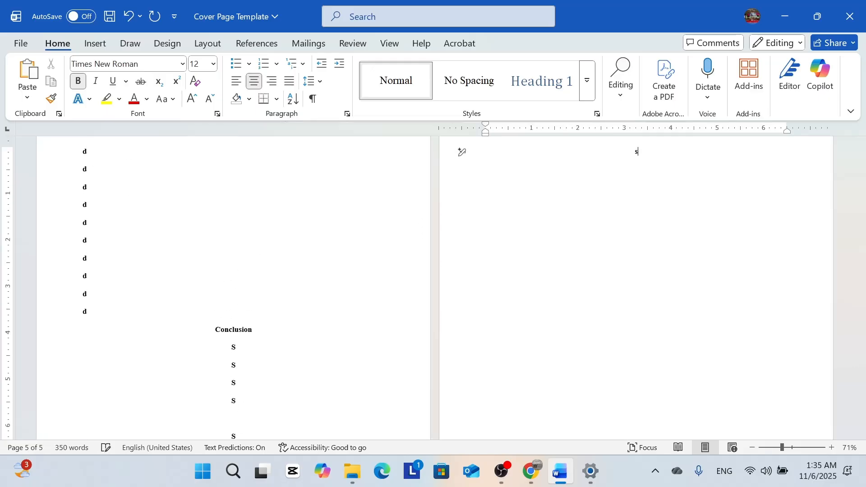
{"action": "key", "text": "BackSpace"}
{"action": "key", "text": "BackSpace"}
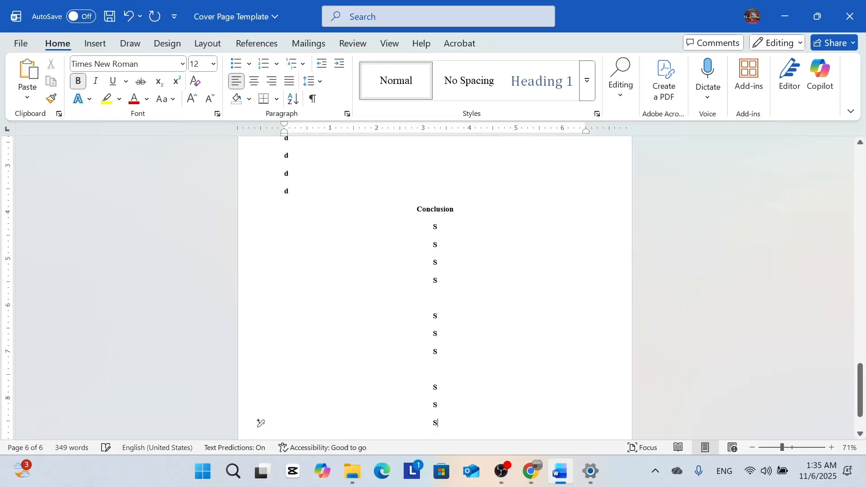
Insert a Next Page section break after the last "S" line of the Conclusion page.
{"action": "scroll", "coordinate": [402, 232], "scroll_direction": "up", "scroll_amount": 10}
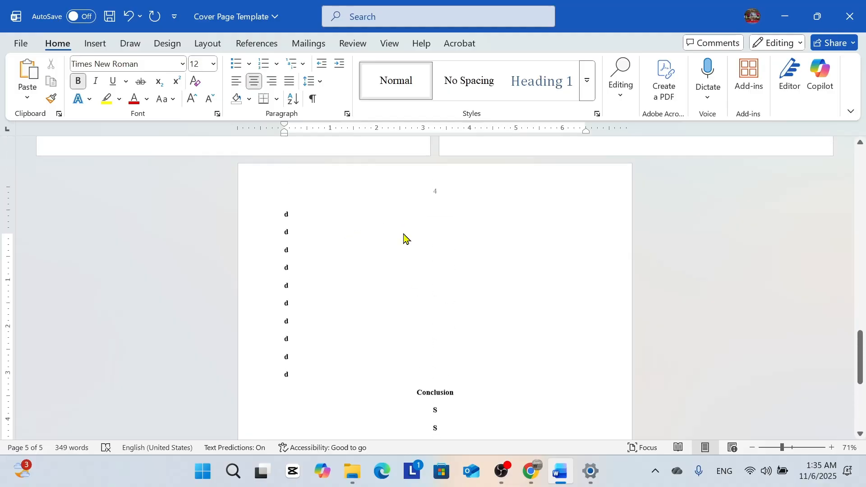
{"action": "scroll", "coordinate": [421, 313], "scroll_direction": "down", "scroll_amount": 10}
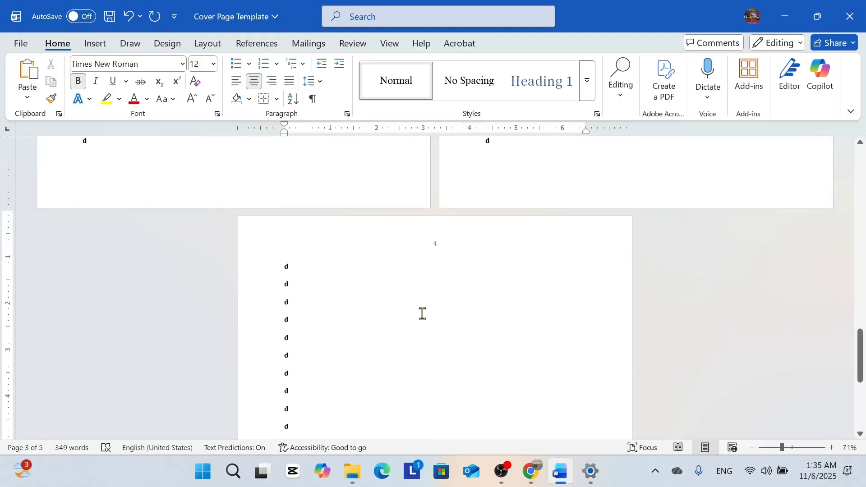
{"action": "left_click", "coordinate": [455, 362]}
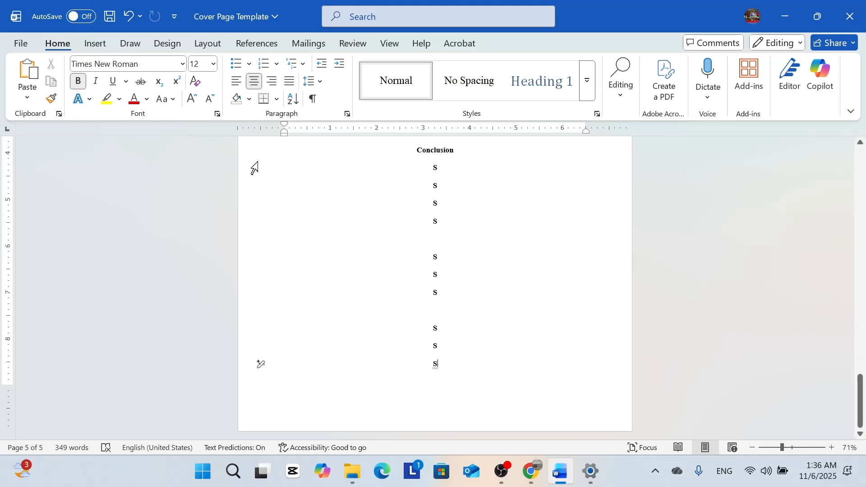
{"action": "left_click", "coordinate": [207, 43]}
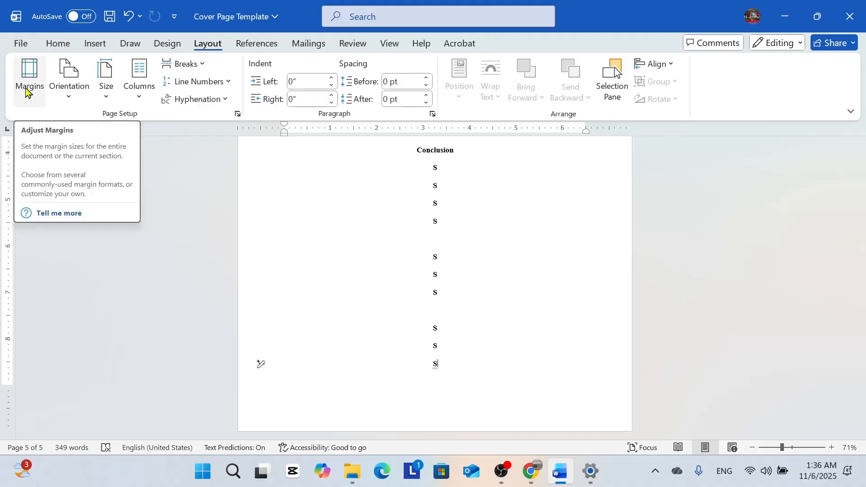
{"action": "left_click", "coordinate": [183, 64]}
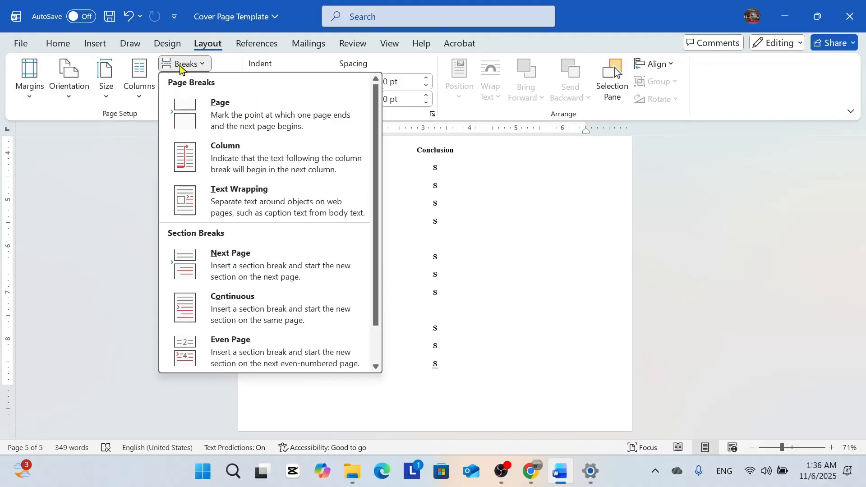
{"action": "left_click", "coordinate": [233, 258]}
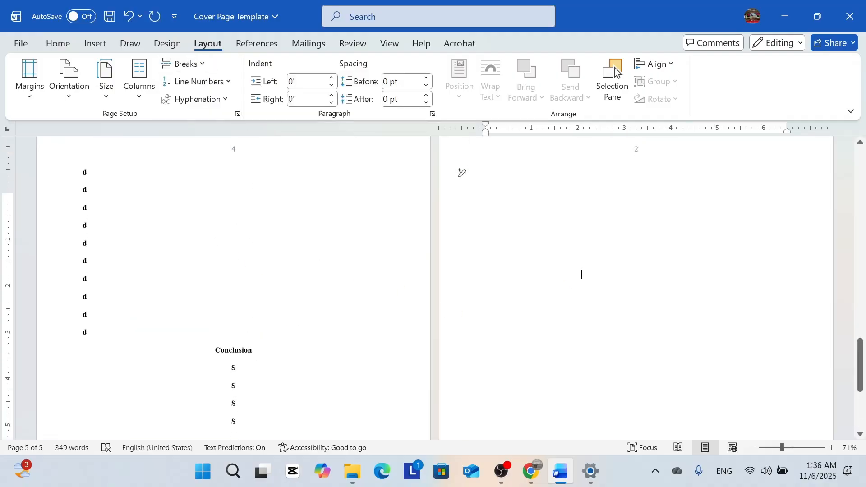
{"action": "scroll", "coordinate": [581, 274], "scroll_direction": "up", "scroll_amount": 2}
{"action": "scroll", "coordinate": [583, 272], "scroll_direction": "down", "scroll_amount": 6}
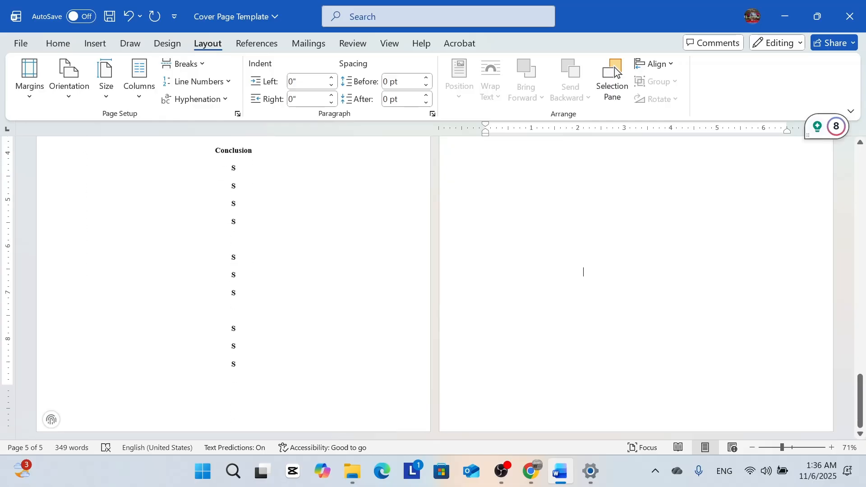
{"action": "scroll", "coordinate": [583, 272], "scroll_direction": "up", "scroll_amount": 5}
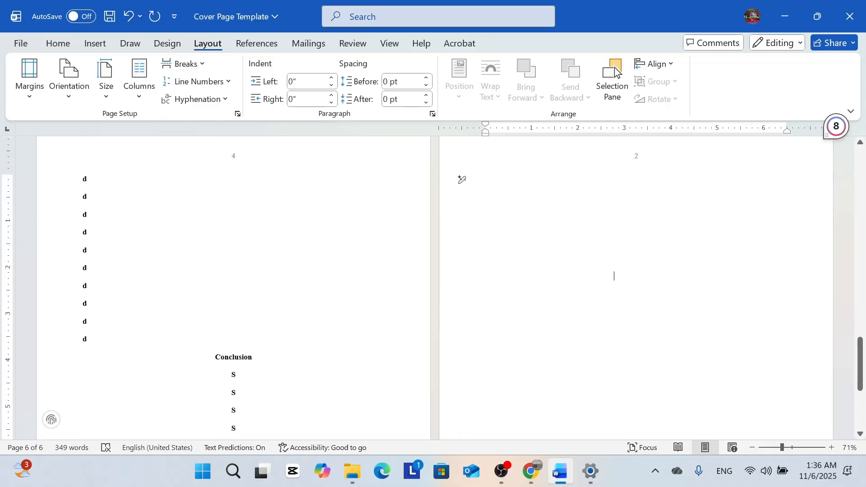
Turn off Link to Previous for both the header and the footer of Section 4 on the sixth page.
{"action": "scroll", "coordinate": [611, 277], "scroll_direction": "down", "scroll_amount": 6}
{"action": "scroll", "coordinate": [607, 280], "scroll_direction": "up", "scroll_amount": 8}
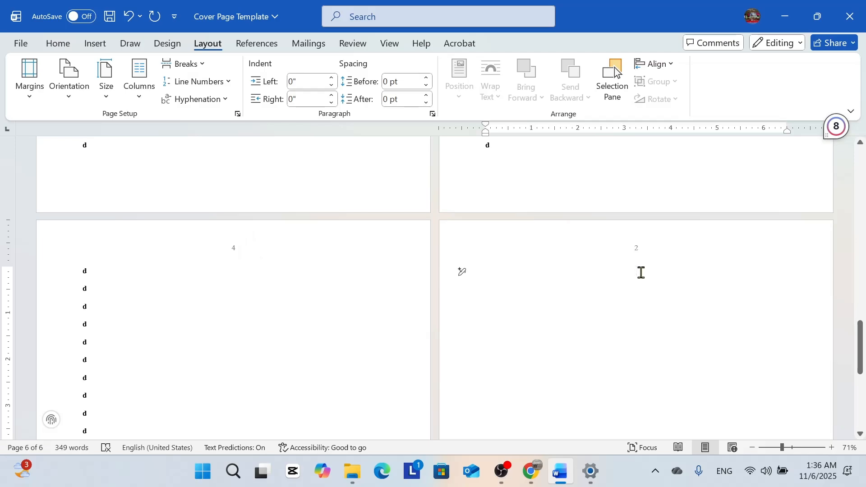
{"action": "double_click", "coordinate": [644, 248]}
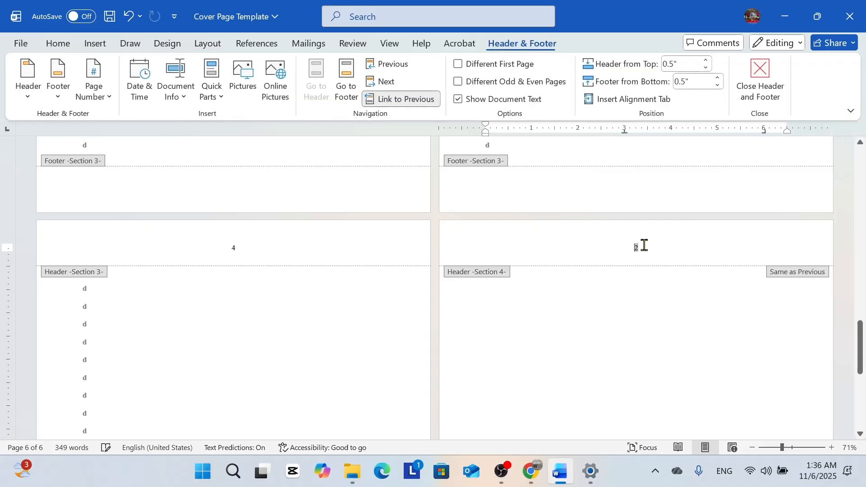
{"action": "left_click", "coordinate": [395, 101]}
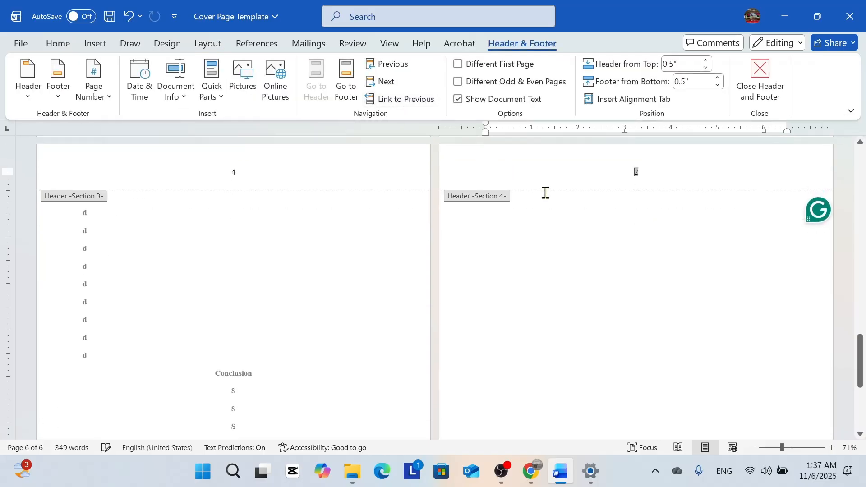
{"action": "scroll", "coordinate": [546, 207], "scroll_direction": "down", "scroll_amount": 5}
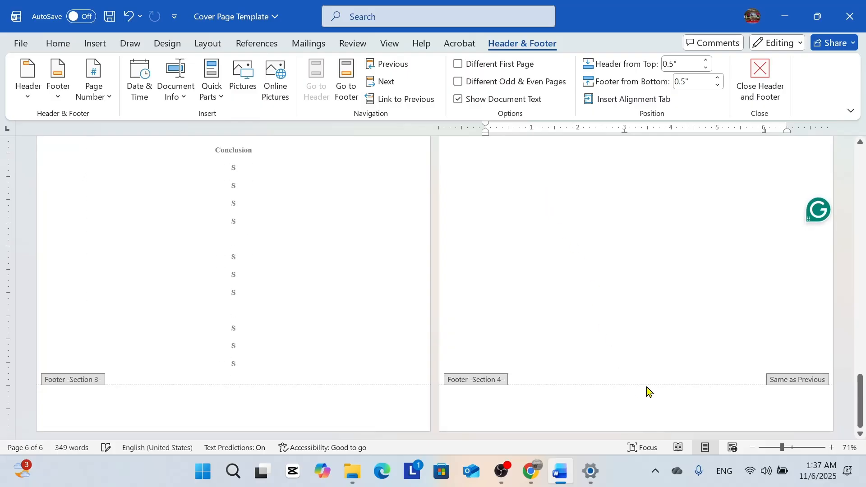
{"action": "left_click", "coordinate": [642, 400]}
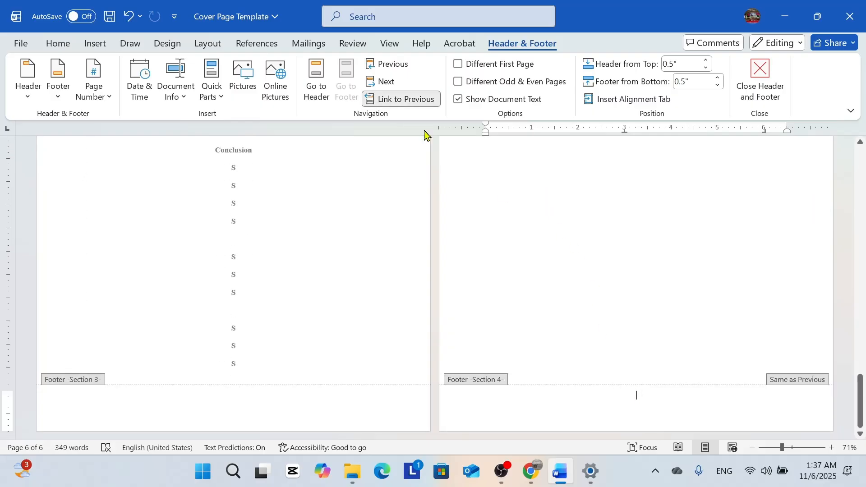
{"action": "left_click", "coordinate": [402, 103]}
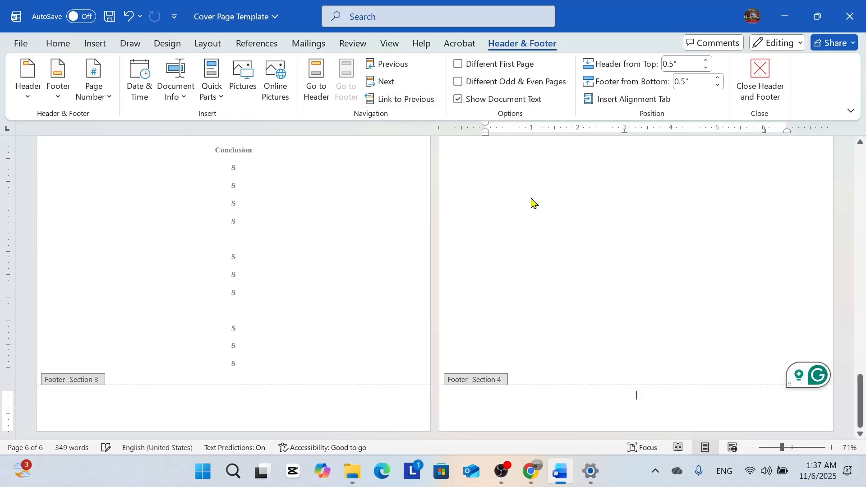
Delete the page number from the Section 4 header and close header and footer editing.
{"action": "scroll", "coordinate": [653, 318], "scroll_direction": "up", "scroll_amount": 5}
{"action": "scroll", "coordinate": [650, 314], "scroll_direction": "up", "scroll_amount": 1}
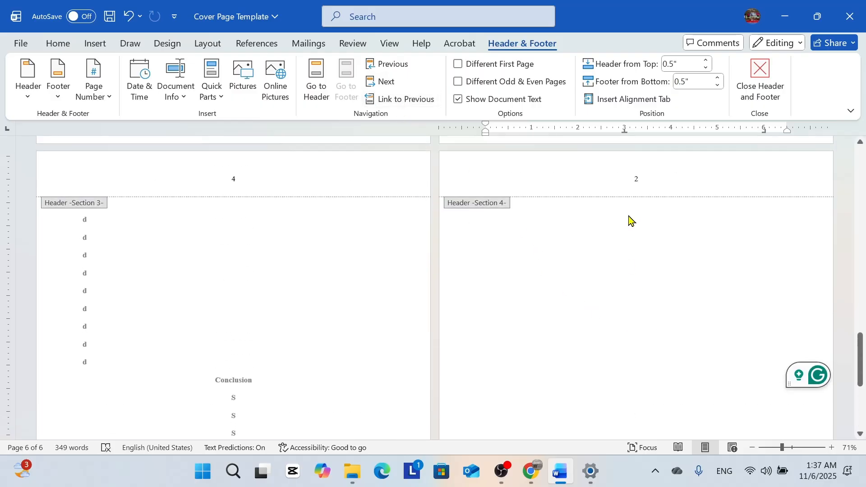
{"action": "left_click", "coordinate": [650, 185]}
{"action": "left_click", "coordinate": [649, 180]}
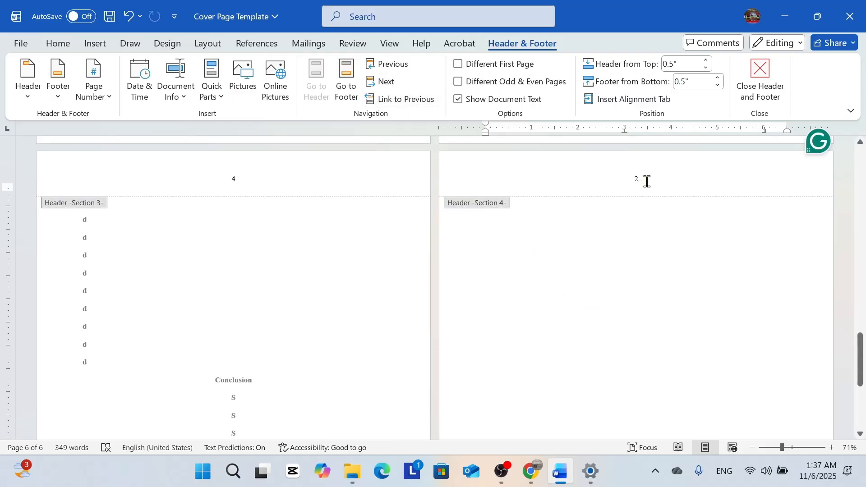
{"action": "key", "text": "BackSpace"}
{"action": "key", "text": "BackSpace"}
{"action": "left_click", "coordinate": [764, 100]}
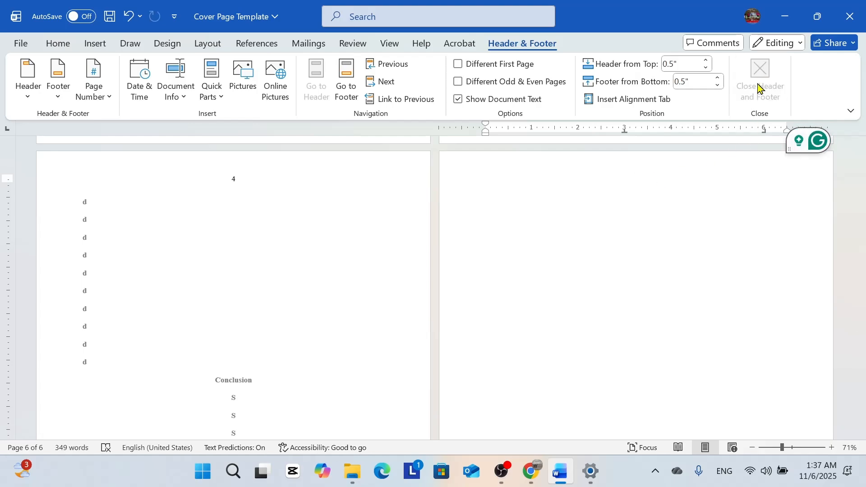
Add a centred "Bibliography" heading on the first line of the sixth page.
{"action": "scroll", "coordinate": [648, 239], "scroll_direction": "up", "scroll_amount": 2}
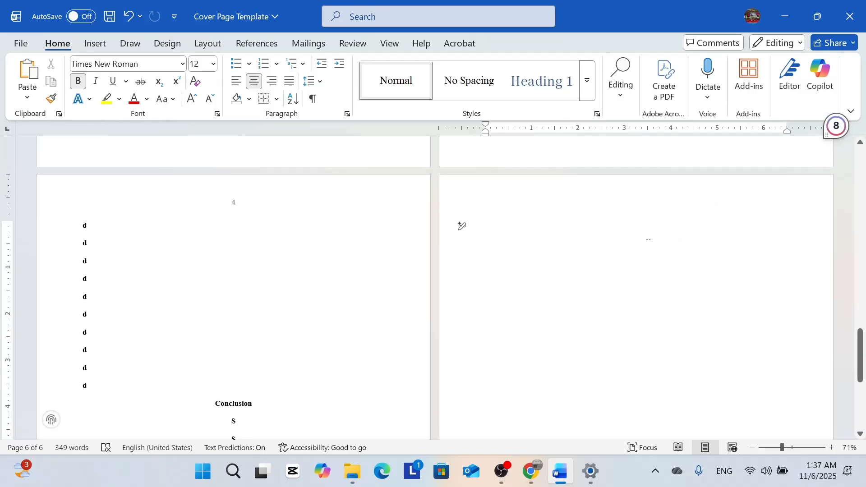
{"action": "type", "text": "Biblio"}
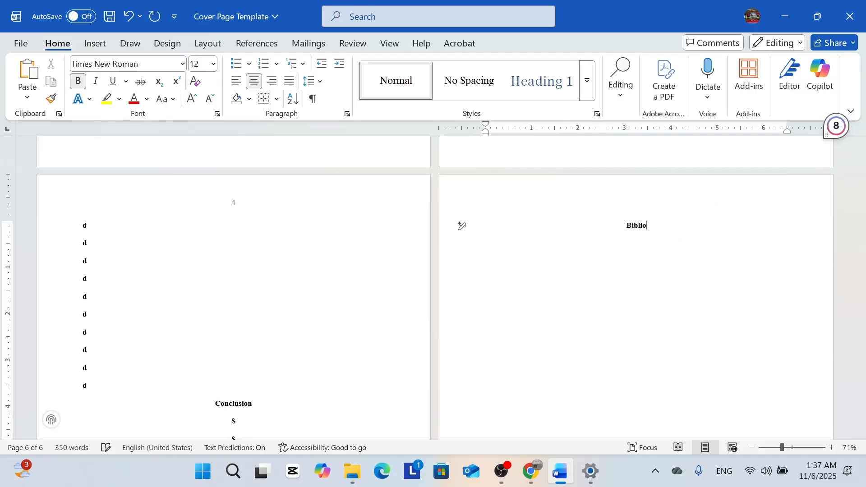
{"action": "type", "text": "graphy"}
Set a custom top margin of 2" for the Bibliography section only.
{"action": "left_click", "coordinate": [616, 226]}
{"action": "left_click", "coordinate": [205, 44]}
{"action": "left_click", "coordinate": [33, 84]}
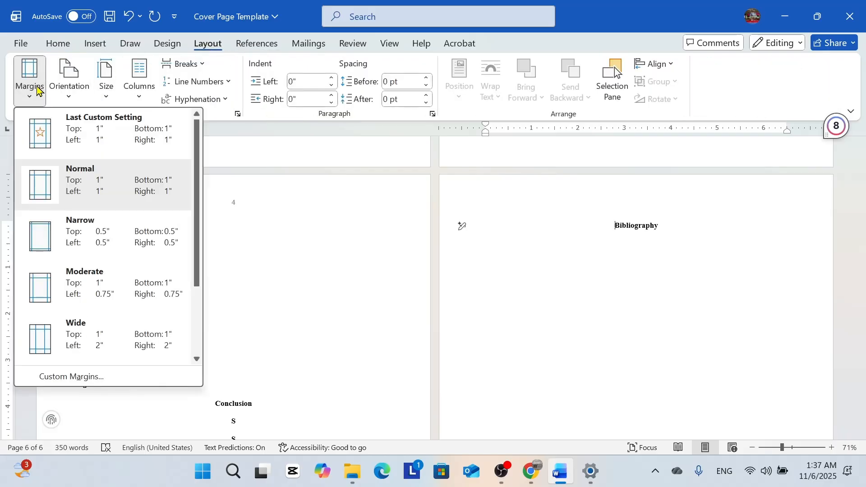
{"action": "left_click", "coordinate": [60, 377]}
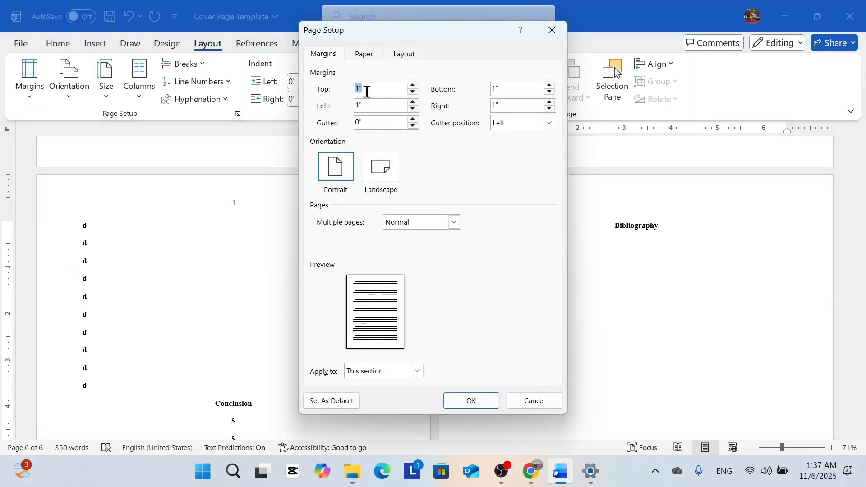
{"action": "type", "text": "2"}
{"action": "left_click", "coordinate": [458, 405]}
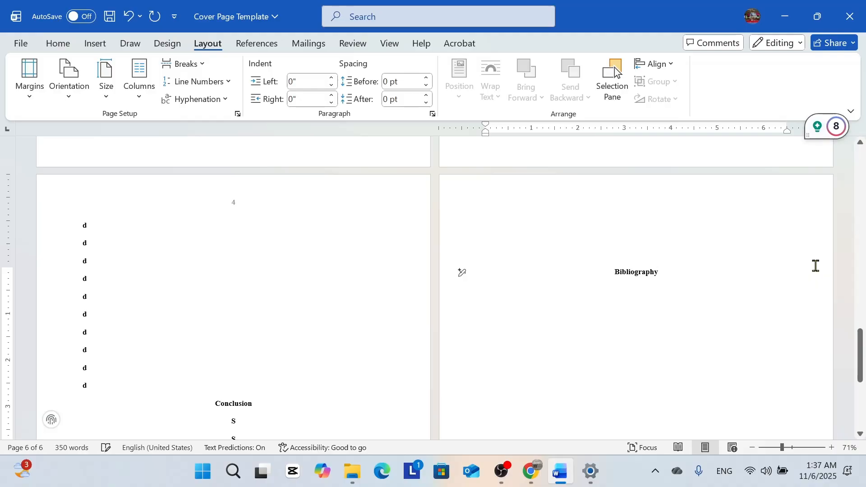
Add left-aligned placeholder lines of "D" below the Bibliography heading.
{"action": "left_click", "coordinate": [636, 288]}
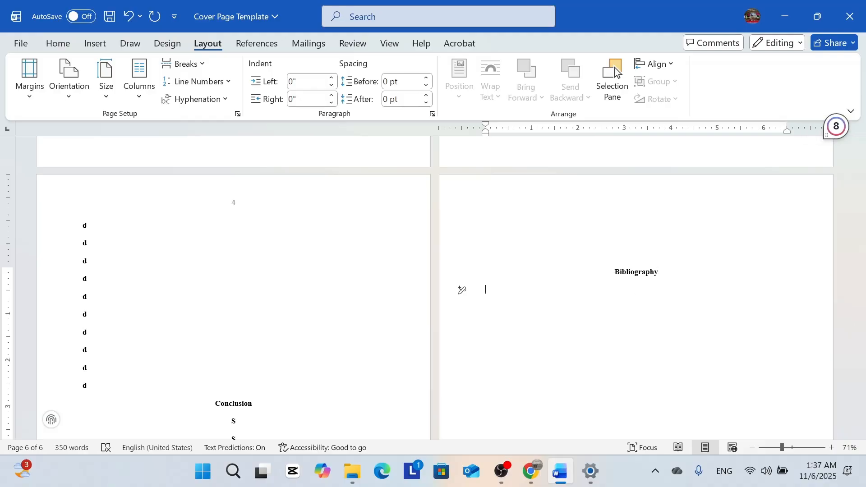
{"action": "type", "text": "d d d d d d d d"}
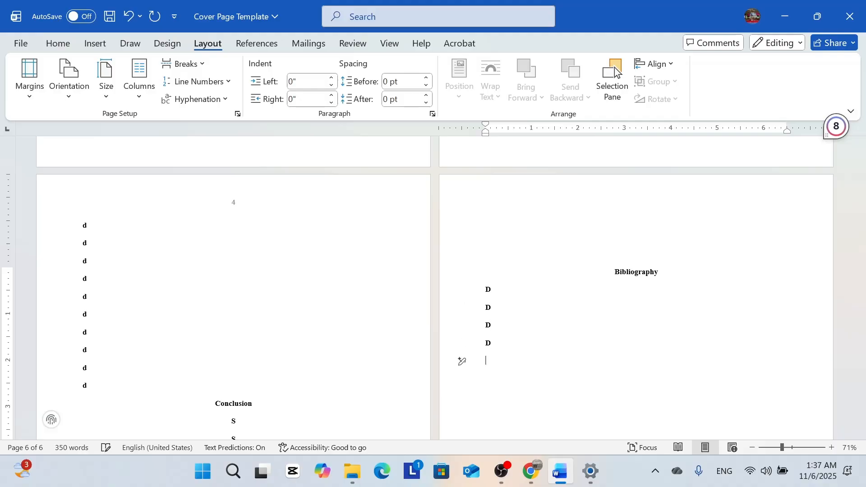
{"action": "key", "text": "Return"}
{"action": "type", "text": "d"}
{"action": "key", "text": "Return"}
{"action": "type", "text": "d"}
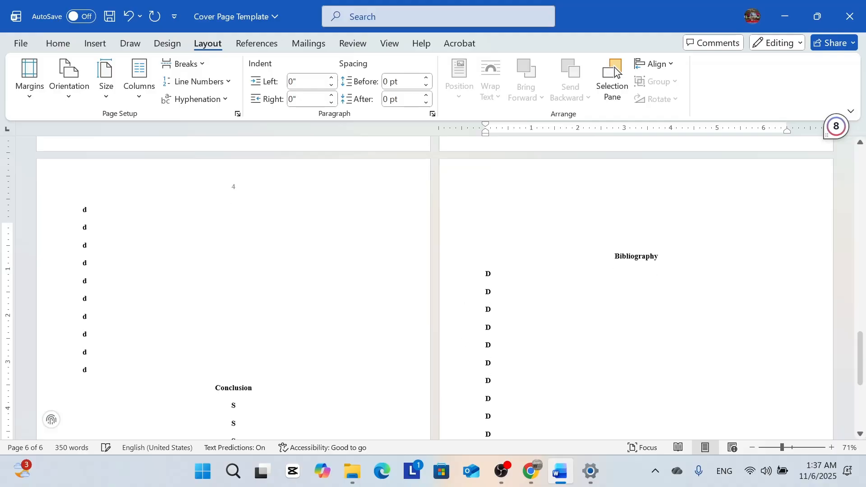
{"action": "key", "text": "Return"}
{"action": "type", "text": "d"}
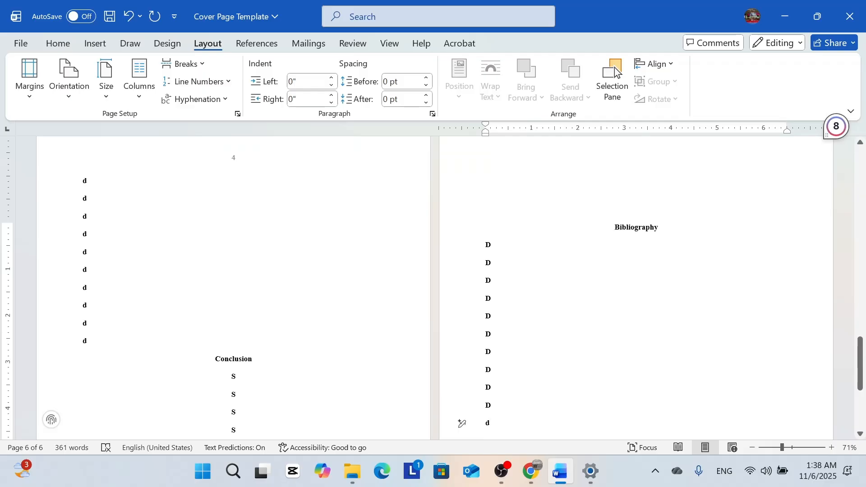
{"action": "type", "text": "d"}
{"action": "key", "text": "Return"}
{"action": "type", "text": "d"}
{"action": "key", "text": "Return"}
{"action": "type", "text": "d"}
{"action": "key", "text": "Return"}
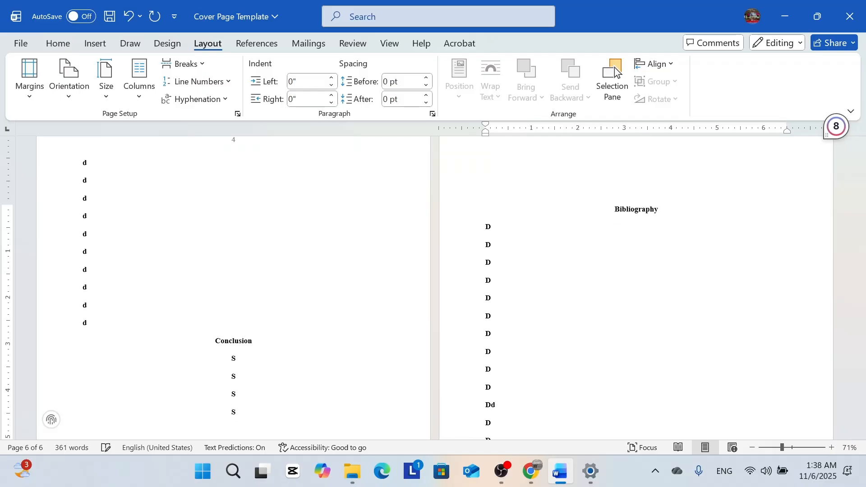
{"action": "type", "text": "d"}
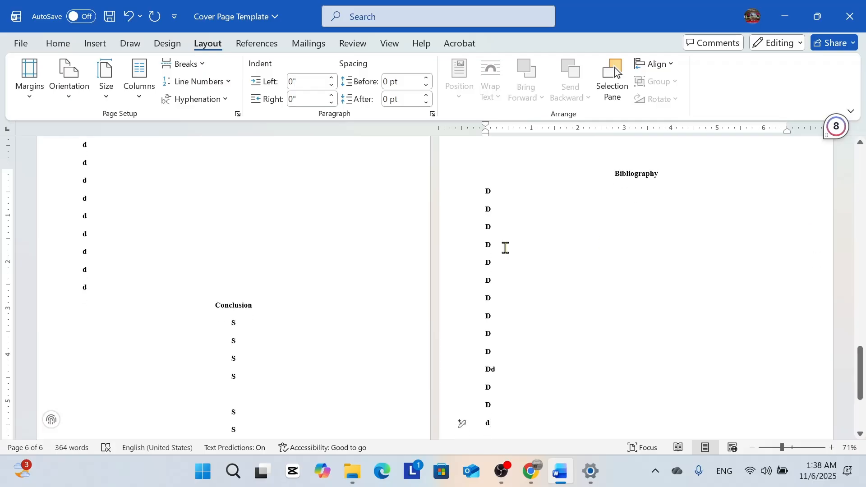
Insert a Plain Number 2 page number at the bottom of the page in the Section 4 footer.
{"action": "scroll", "coordinate": [592, 230], "scroll_direction": "down", "scroll_amount": 5}
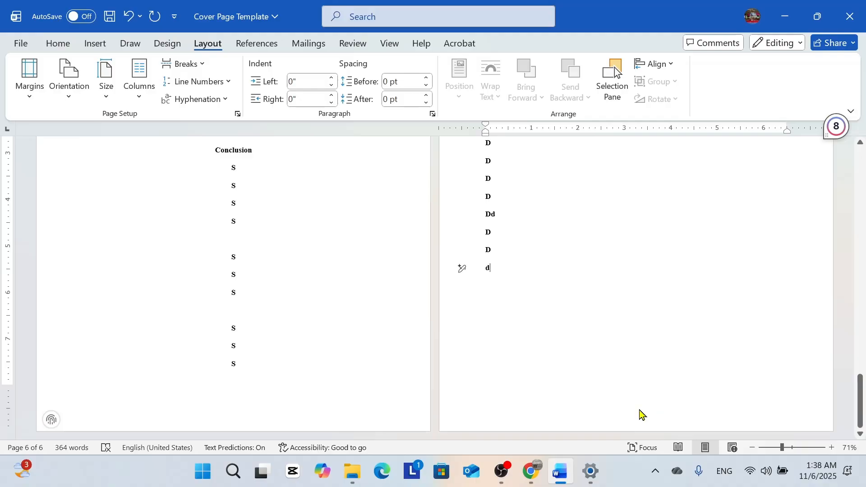
{"action": "double_click", "coordinate": [640, 412]}
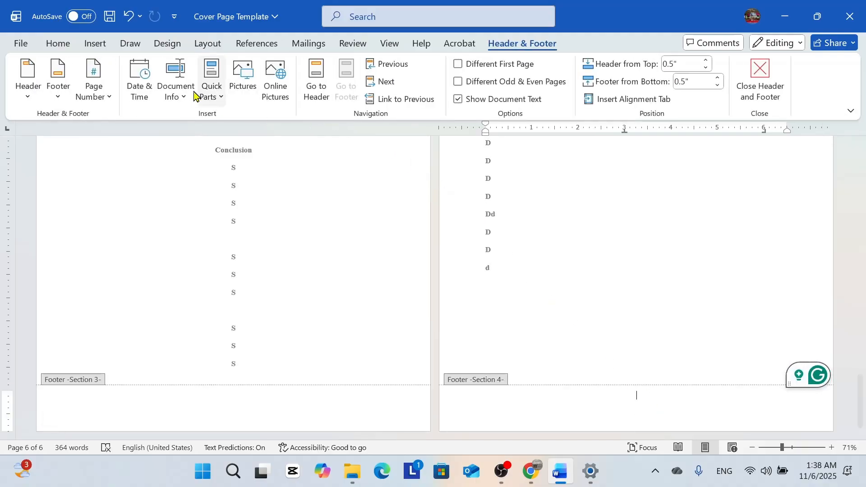
{"action": "left_click", "coordinate": [107, 93]}
{"action": "mouse_move", "coordinate": [123, 137]}
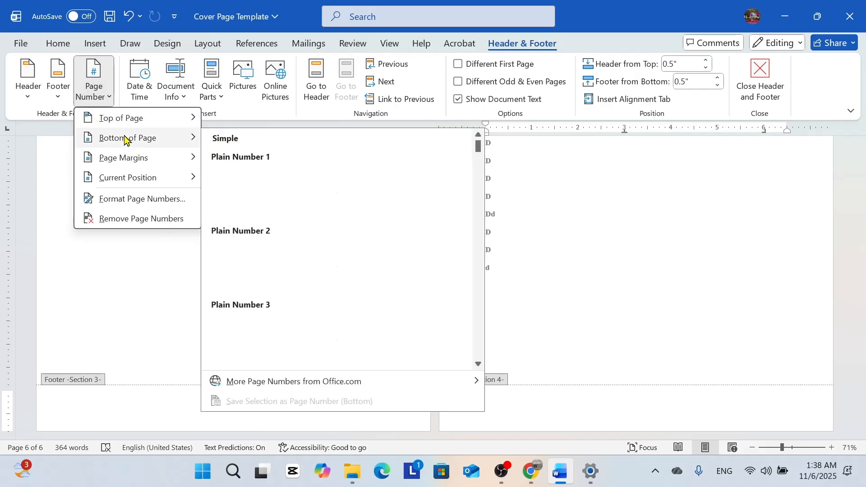
{"action": "left_click", "coordinate": [274, 256]}
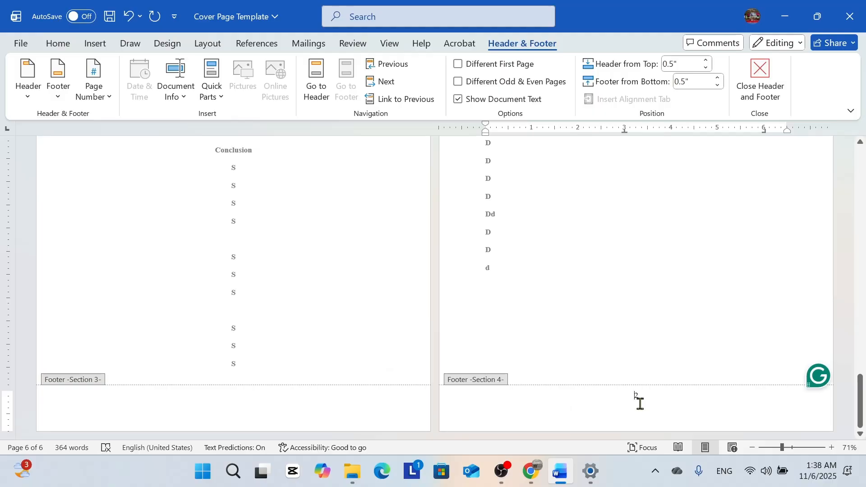
Check the preceding page's number, replace the Bibliography footer's page number with 5 and close footer editing.
{"action": "scroll", "coordinate": [642, 408], "scroll_direction": "up", "scroll_amount": 5}
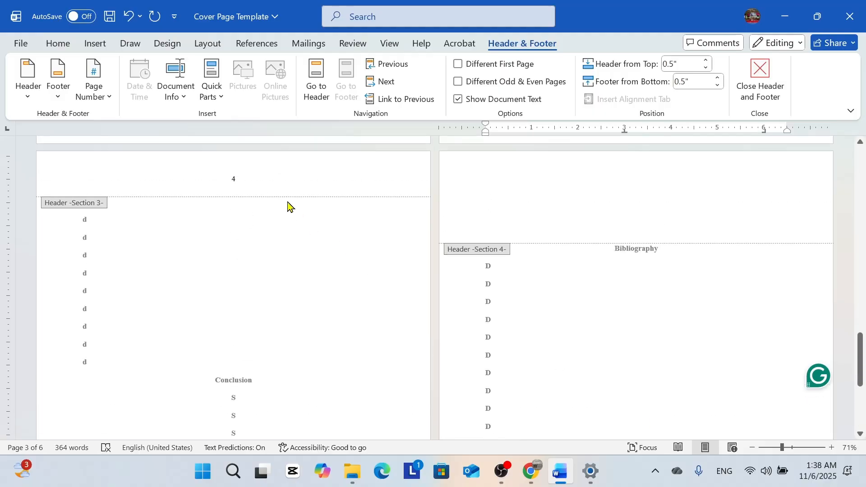
{"action": "scroll", "coordinate": [653, 343], "scroll_direction": "down", "scroll_amount": 5}
{"action": "scroll", "coordinate": [518, 328], "scroll_direction": "up", "scroll_amount": 2}
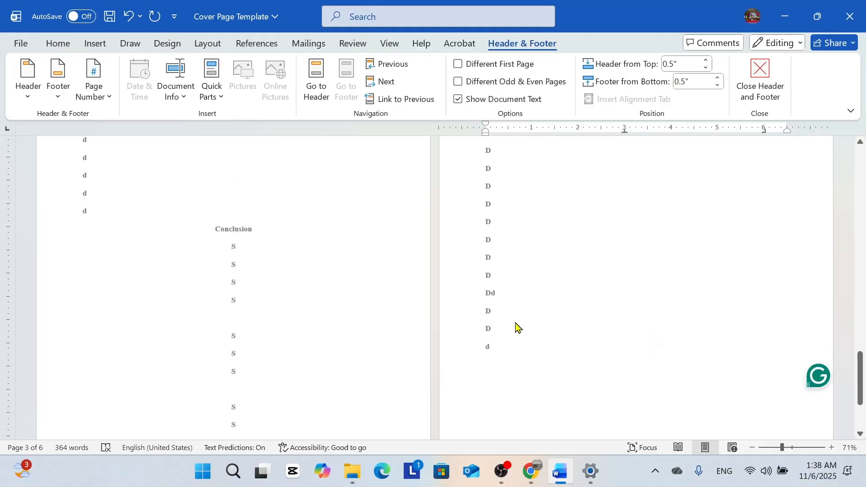
{"action": "scroll", "coordinate": [267, 227], "scroll_direction": "up", "scroll_amount": 3}
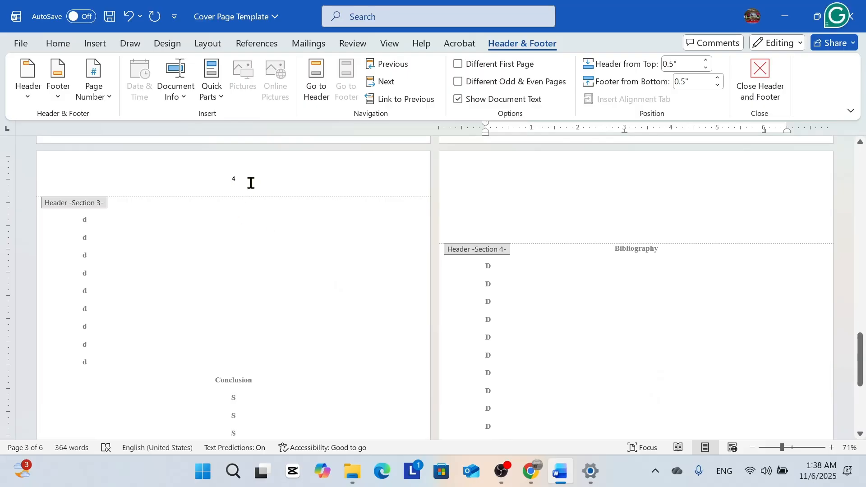
{"action": "scroll", "coordinate": [747, 359], "scroll_direction": "down", "scroll_amount": 5}
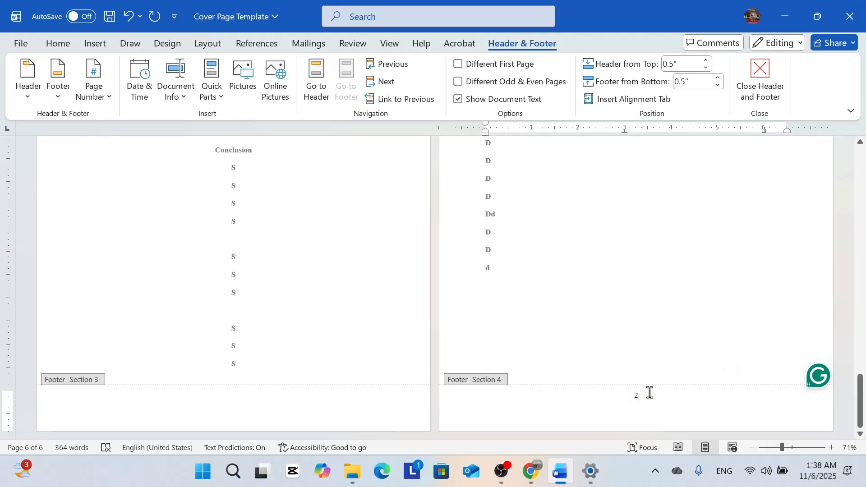
{"action": "type", "text": "5"}
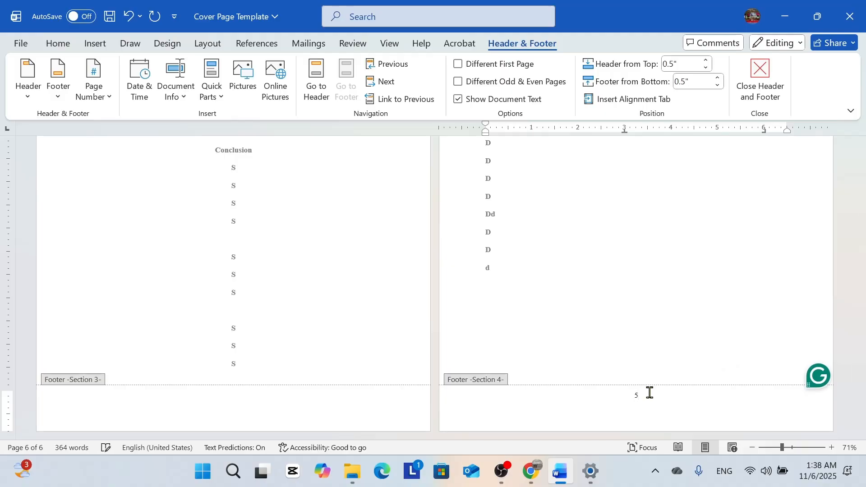
{"action": "left_click", "coordinate": [762, 80]}
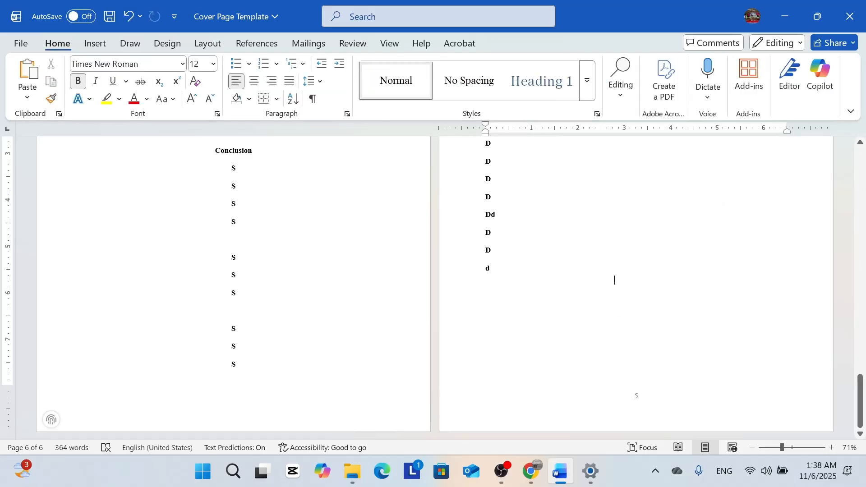
Continue the "D" lines under Bibliography until they run onto a new page, and check that page's footer number.
{"action": "type", "text": "d"}
{"action": "key", "text": "Return"}
{"action": "type", "text": "d"}
{"action": "key", "text": "Return"}
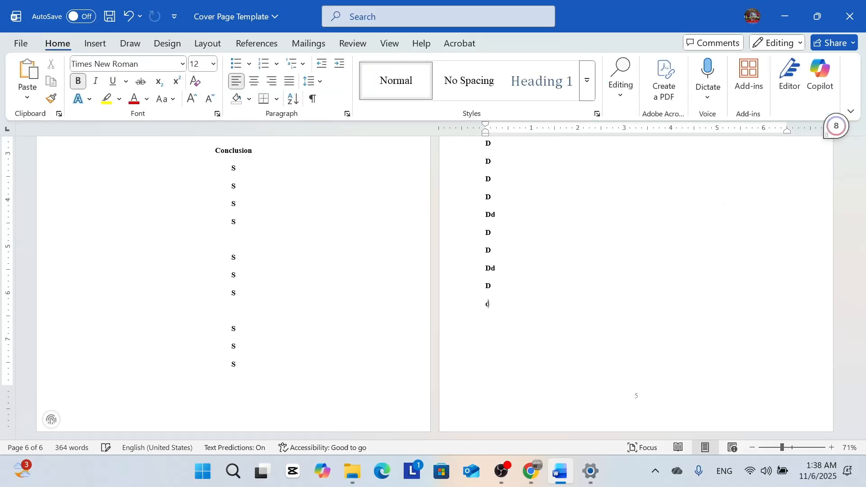
{"action": "type", "text": "d"}
{"action": "key", "text": "Return"}
{"action": "type", "text": "d"}
{"action": "key", "text": "Return"}
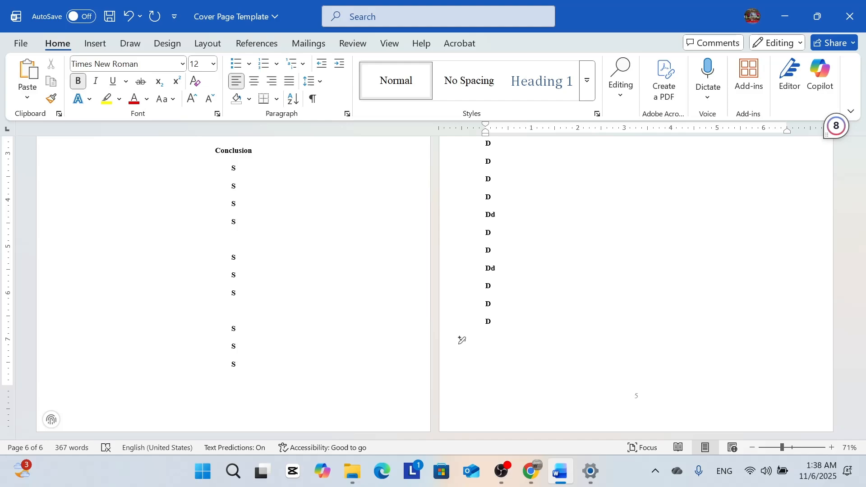
{"action": "key", "text": "Return"}
{"action": "type", "text": "d"}
{"action": "key", "text": "Return"}
{"action": "type", "text": "dd"}
{"action": "scroll", "coordinate": [433, 271], "scroll_direction": "down", "scroll_amount": 3}
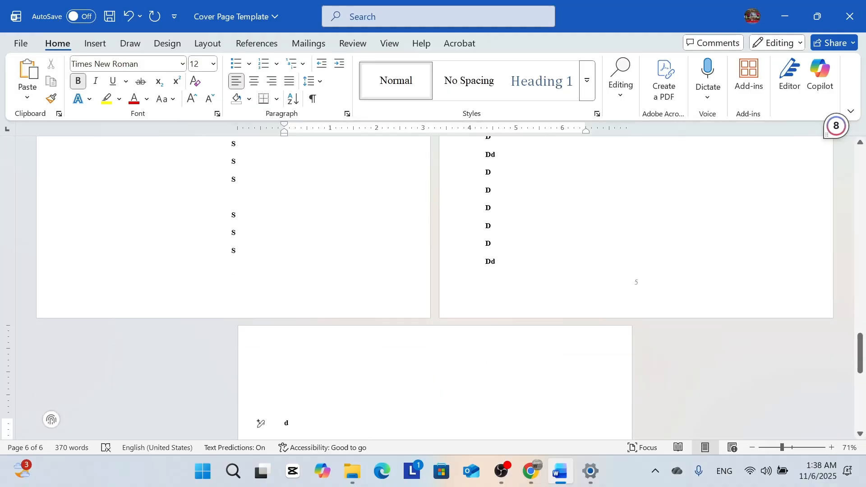
{"action": "scroll", "coordinate": [573, 312], "scroll_direction": "down", "scroll_amount": 8}
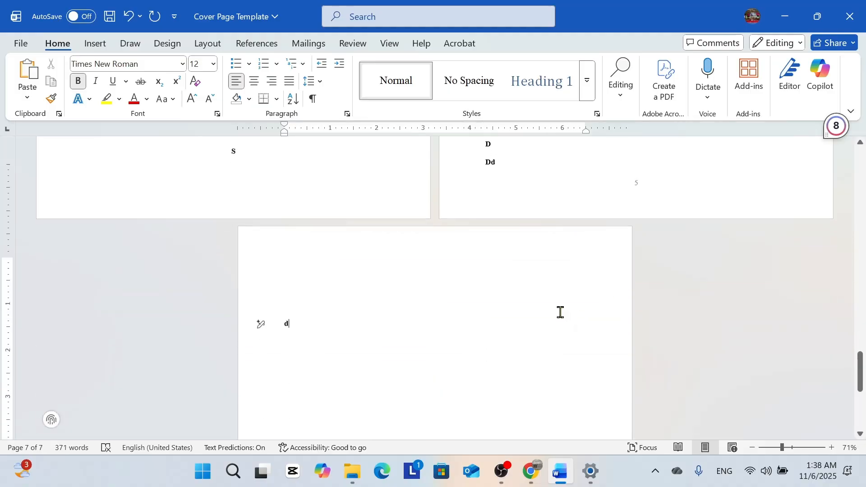
{"action": "scroll", "coordinate": [553, 314], "scroll_direction": "down", "scroll_amount": 1}
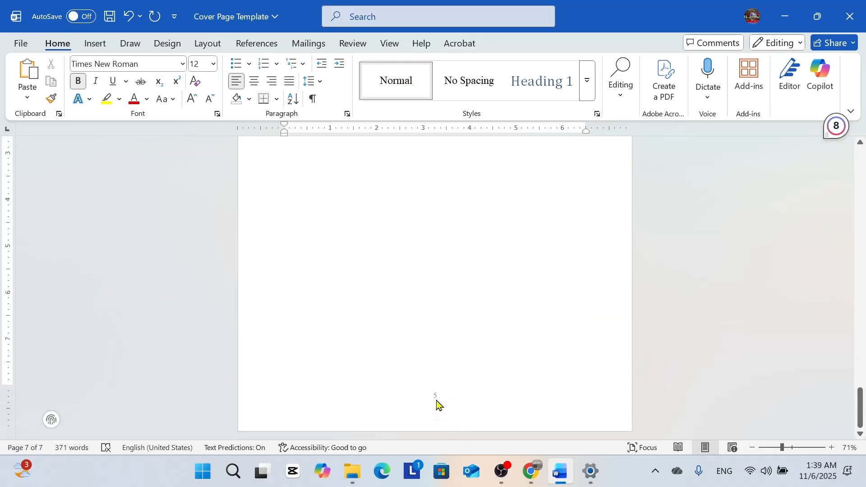
Delete the overflow "d" line and its empty page so the Bibliography text ends on its first page.
{"action": "scroll", "coordinate": [325, 229], "scroll_direction": "up", "scroll_amount": 6}
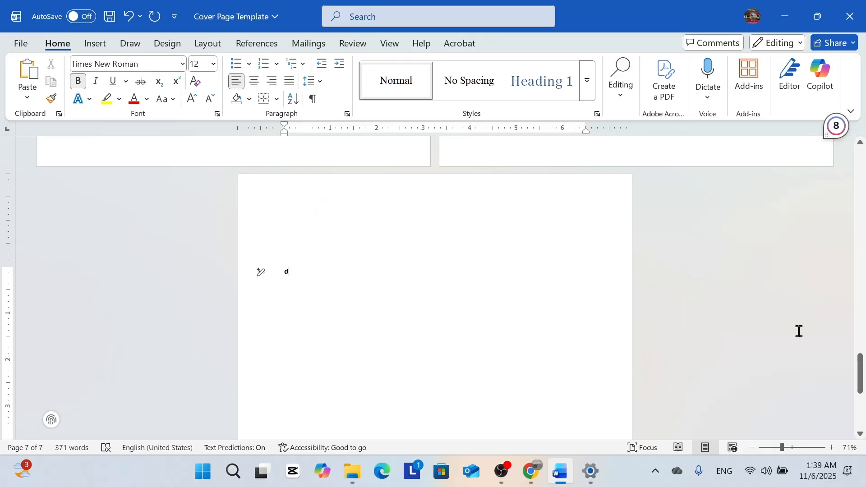
{"action": "key", "text": "BackSpace"}
{"action": "key", "text": "BackSpace"}
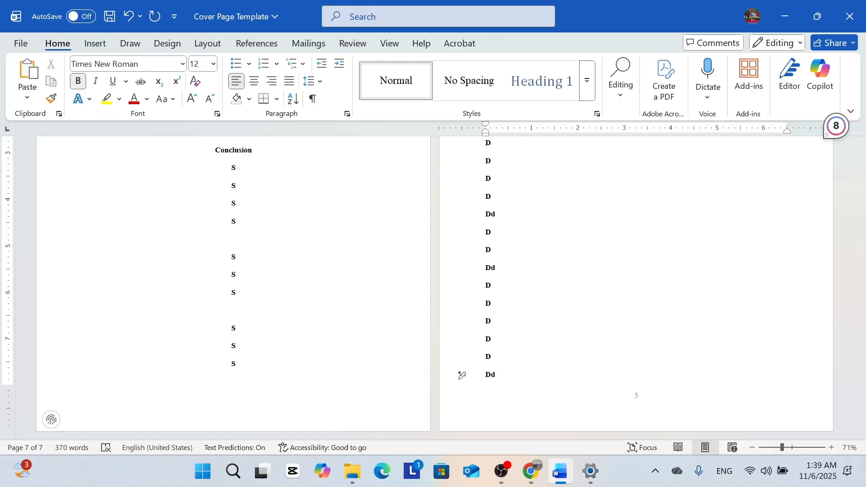
{"action": "scroll", "coordinate": [575, 341], "scroll_direction": "up", "scroll_amount": 5}
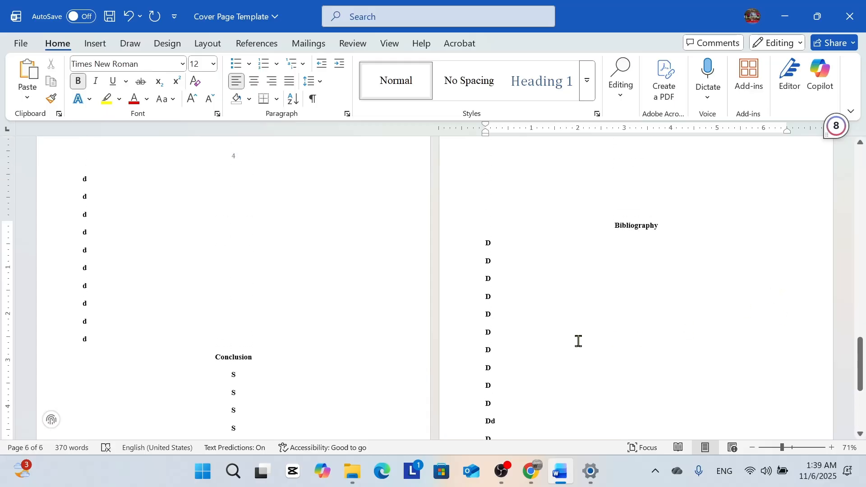
{"action": "scroll", "coordinate": [578, 341], "scroll_direction": "down", "scroll_amount": 5}
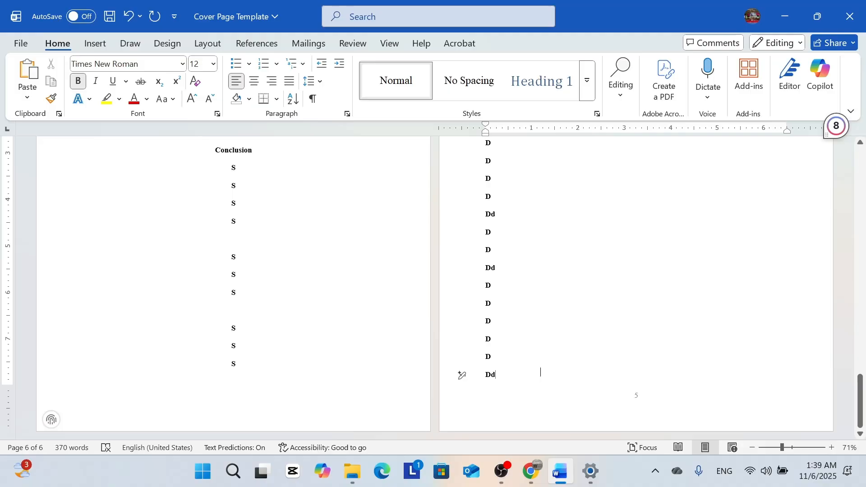
{"action": "scroll", "coordinate": [541, 372], "scroll_direction": "up", "scroll_amount": 1}
{"action": "scroll", "coordinate": [540, 373], "scroll_direction": "down", "scroll_amount": 1}
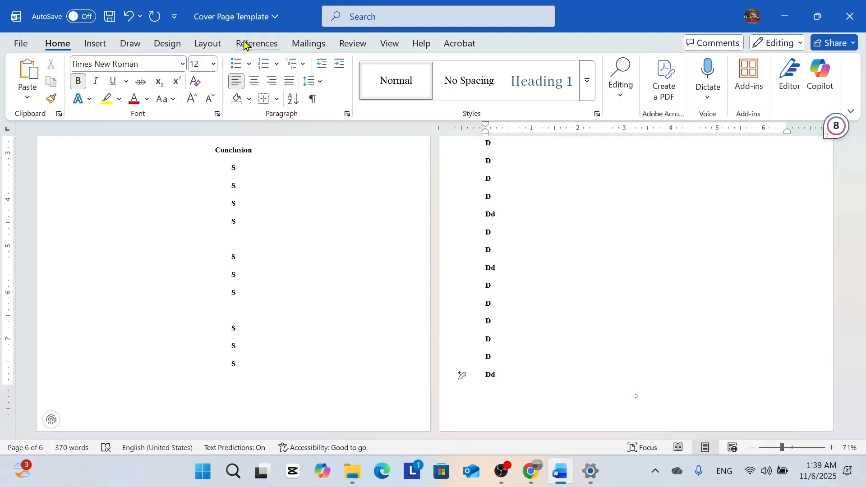
Insert a Next Page section break after the last line of the Bibliography page.
{"action": "left_click", "coordinate": [221, 43]}
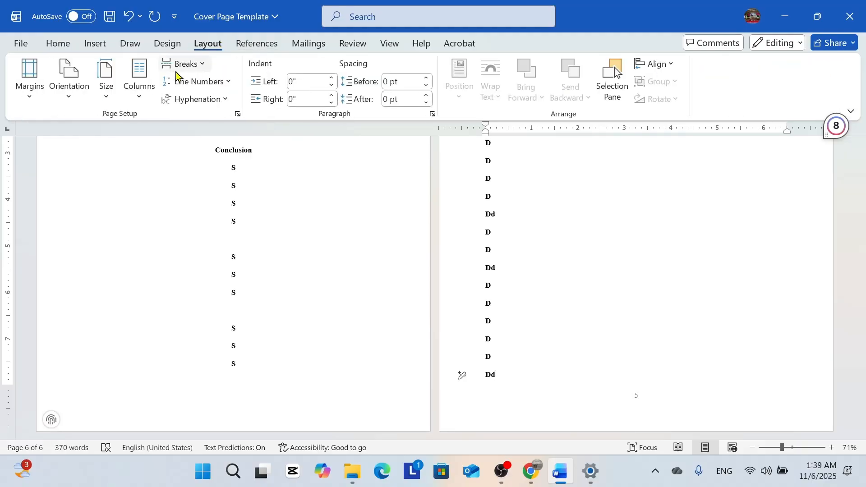
{"action": "left_click", "coordinate": [180, 67]}
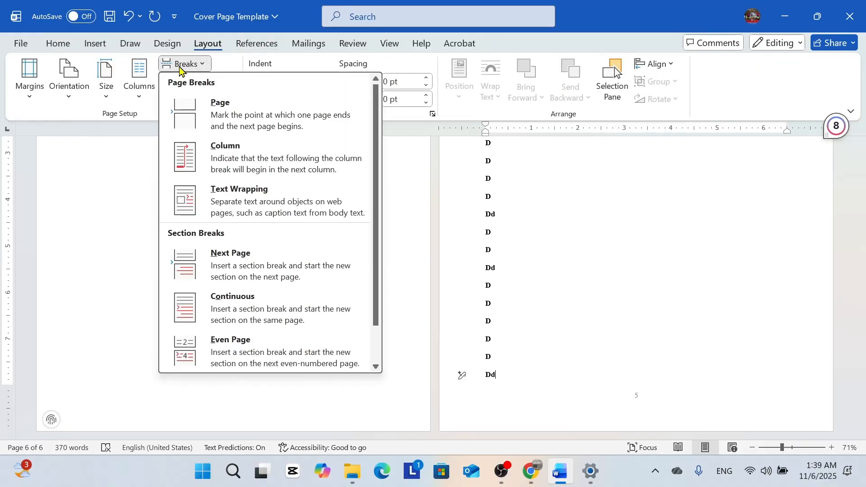
{"action": "left_click", "coordinate": [225, 255]}
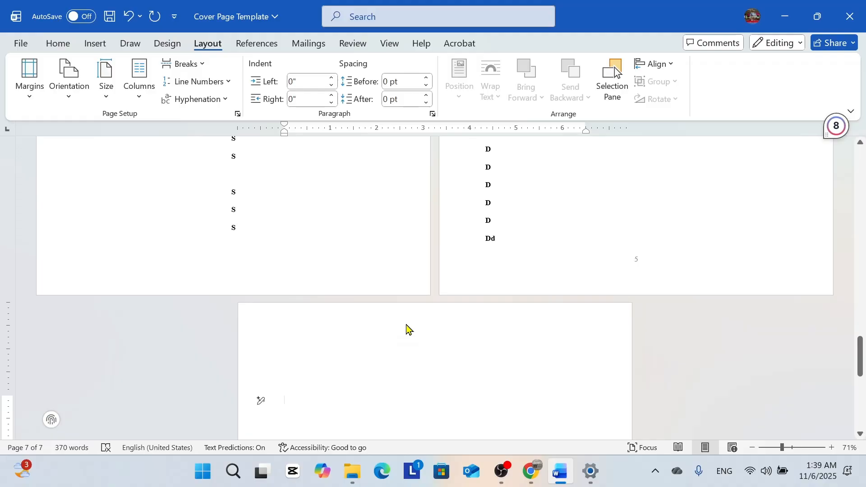
Unlink the Section 5 header and footer from the previous section and delete the page number in its footer.
{"action": "double_click", "coordinate": [406, 330]}
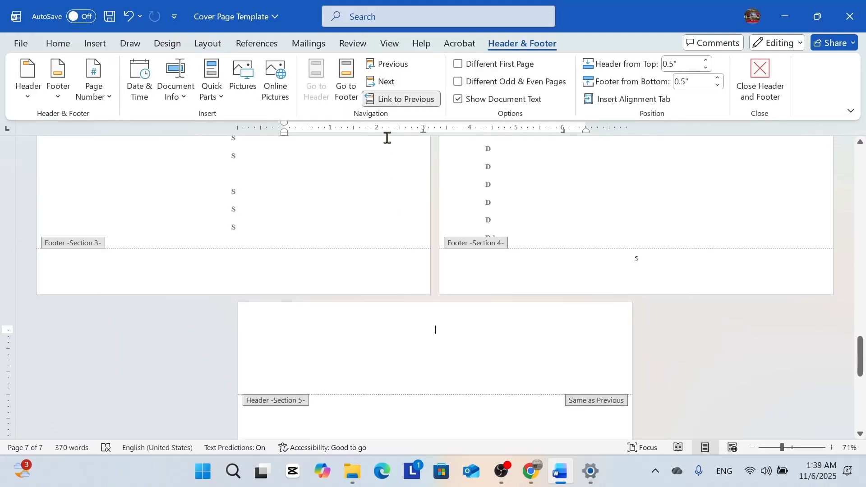
{"action": "scroll", "coordinate": [439, 215], "scroll_direction": "down", "scroll_amount": 10}
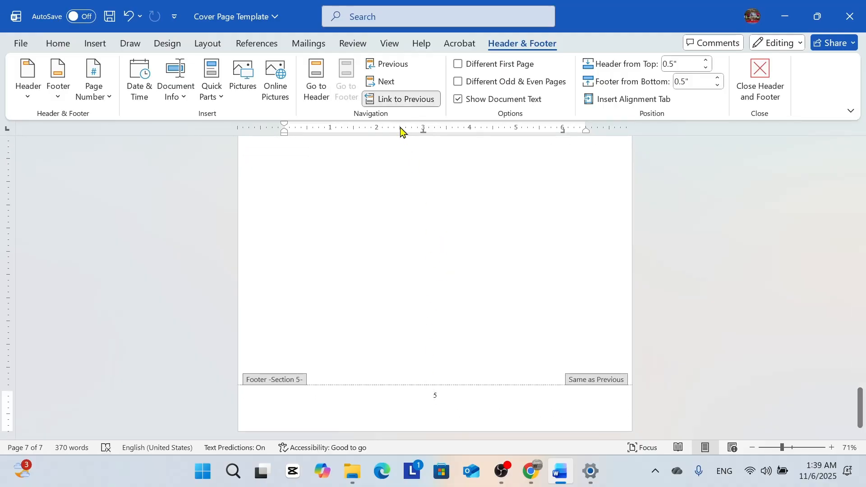
{"action": "left_click", "coordinate": [400, 101]}
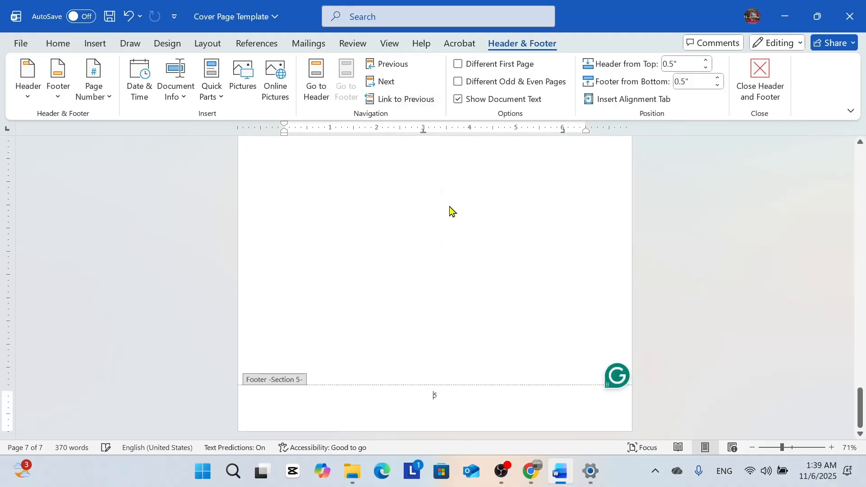
{"action": "left_click", "coordinate": [446, 393]}
{"action": "key", "text": "BackSpace"}
{"action": "scroll", "coordinate": [464, 301], "scroll_direction": "up", "scroll_amount": 1}
{"action": "scroll", "coordinate": [464, 301], "scroll_direction": "up", "scroll_amount": 6}
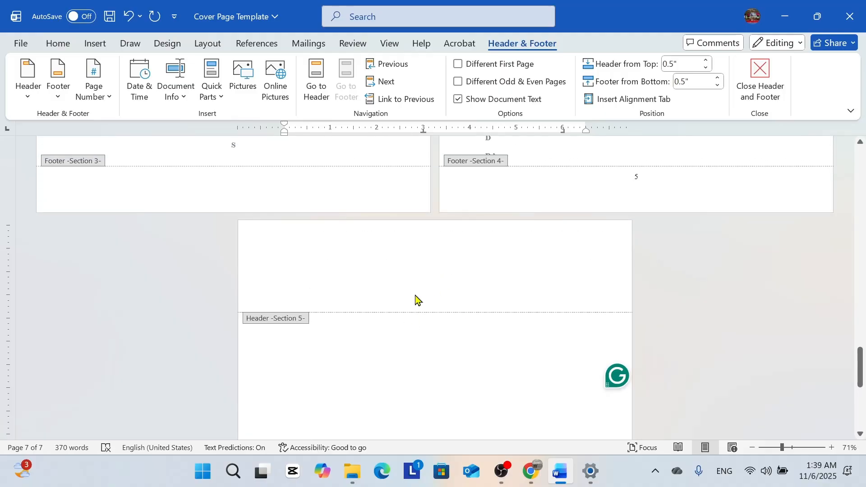
{"action": "left_click", "coordinate": [420, 261]}
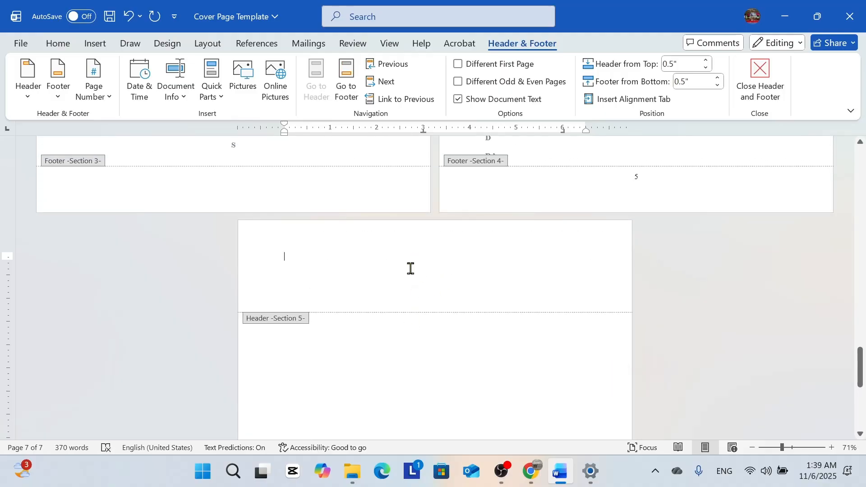
{"action": "double_click", "coordinate": [373, 356]}
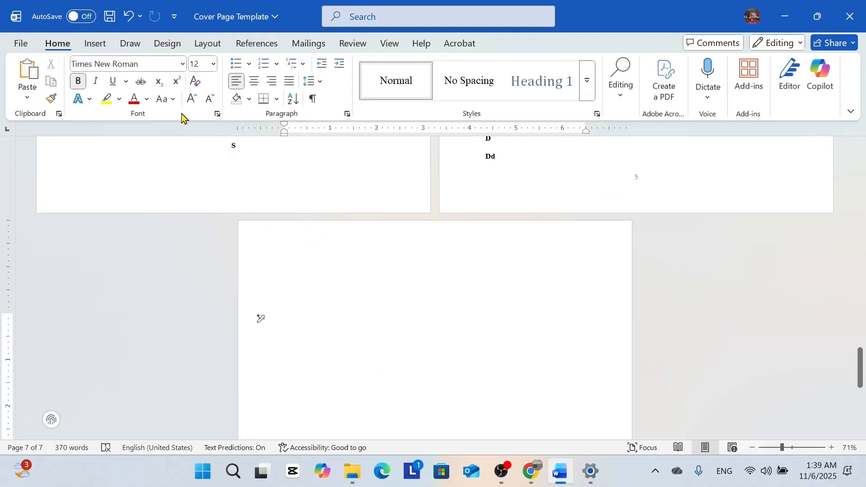
Set the top margin to 1" from this point forward on the new Section 5 page.
{"action": "left_click", "coordinate": [209, 44]}
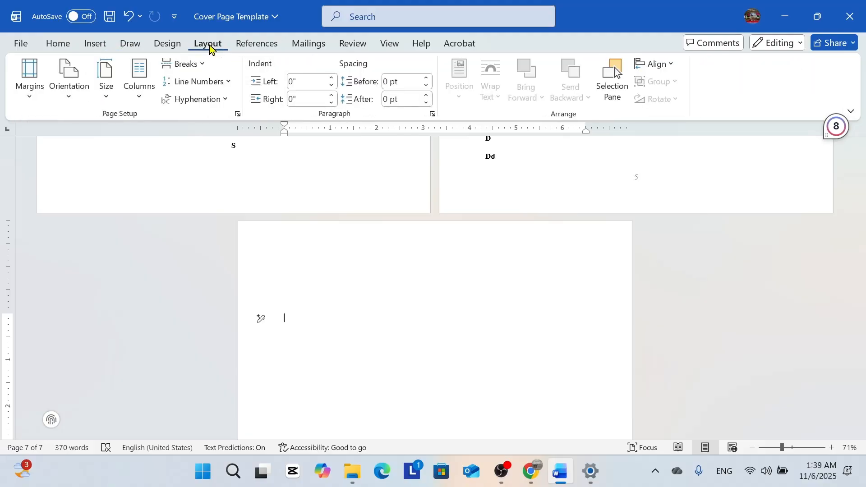
{"action": "left_click", "coordinate": [30, 91]}
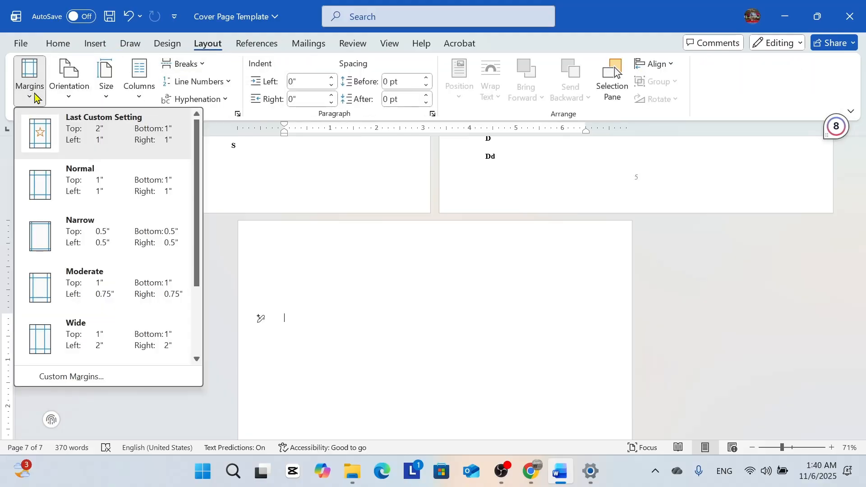
{"action": "left_click", "coordinate": [71, 376]}
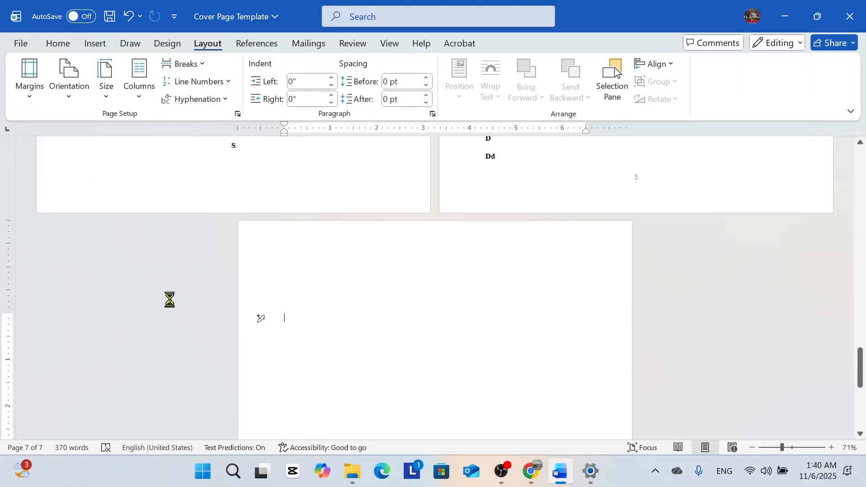
{"action": "type", "text": "1"}
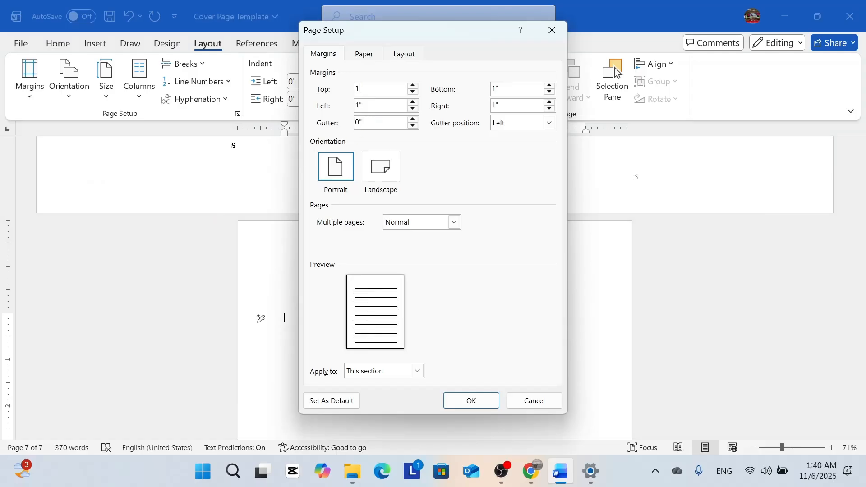
{"action": "left_click", "coordinate": [417, 370]}
{"action": "left_click", "coordinate": [409, 393]}
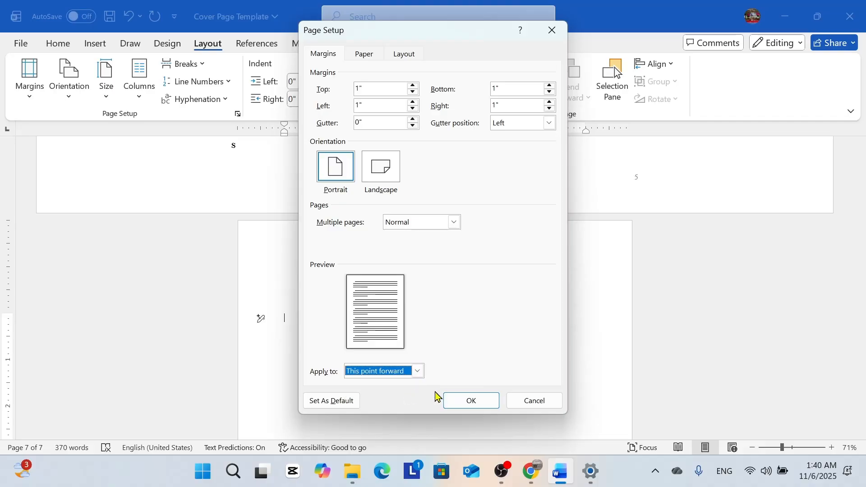
{"action": "left_click", "coordinate": [457, 403]}
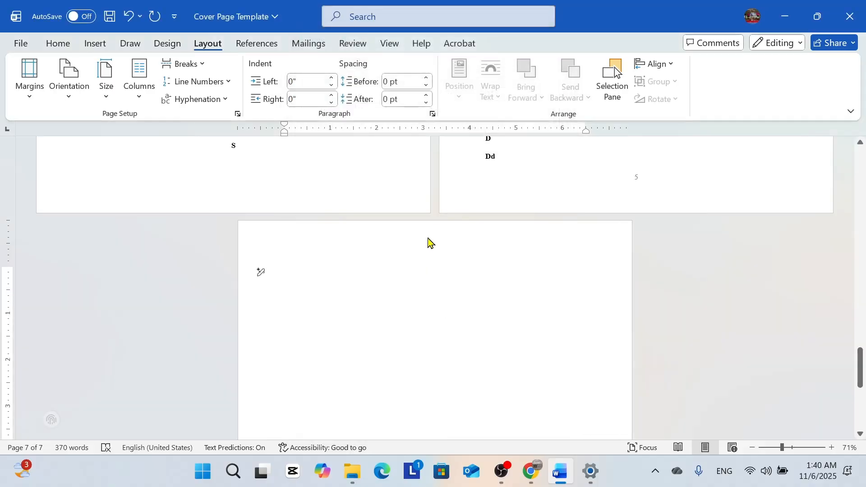
Check the page numbers on the preceding pages and insert a Plain Number 2 page number at the top of the Section 5 page.
{"action": "scroll", "coordinate": [427, 236], "scroll_direction": "up", "scroll_amount": 3}
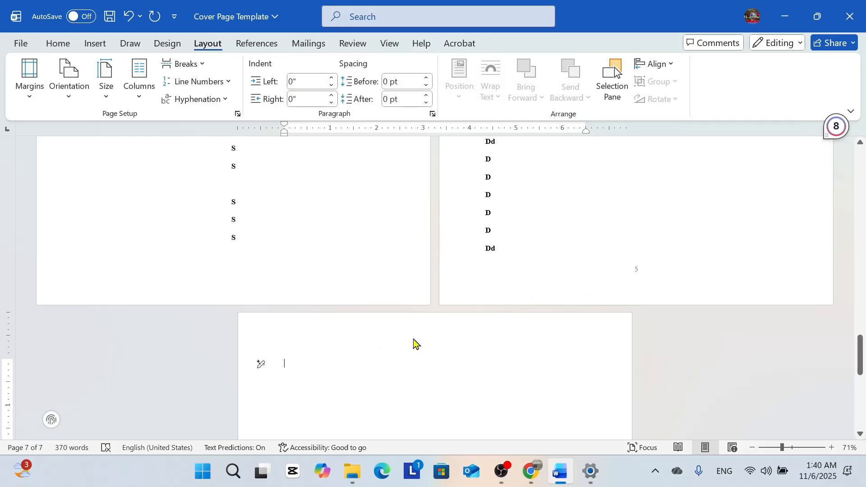
{"action": "scroll", "coordinate": [583, 307], "scroll_direction": "up", "scroll_amount": 7}
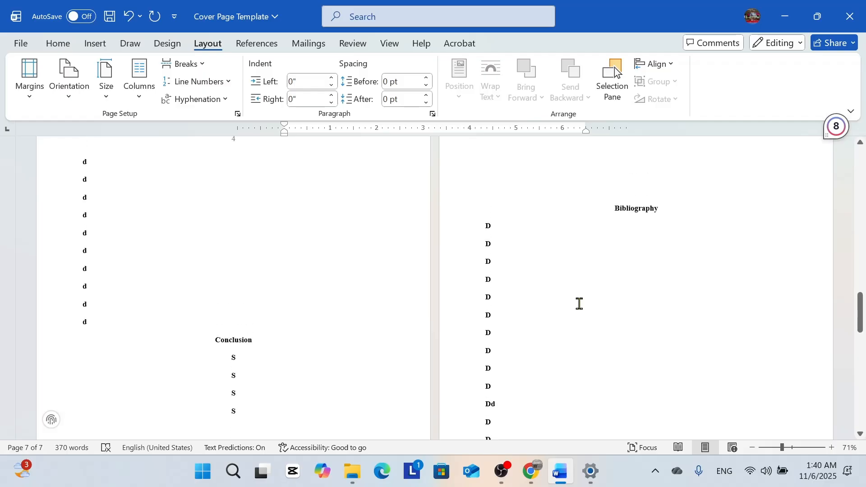
{"action": "scroll", "coordinate": [578, 303], "scroll_direction": "down", "scroll_amount": 8}
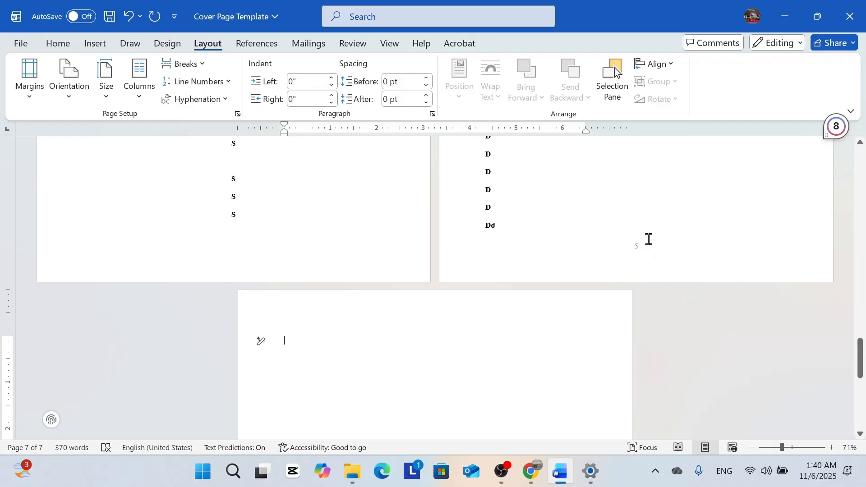
{"action": "scroll", "coordinate": [642, 250], "scroll_direction": "up", "scroll_amount": 8}
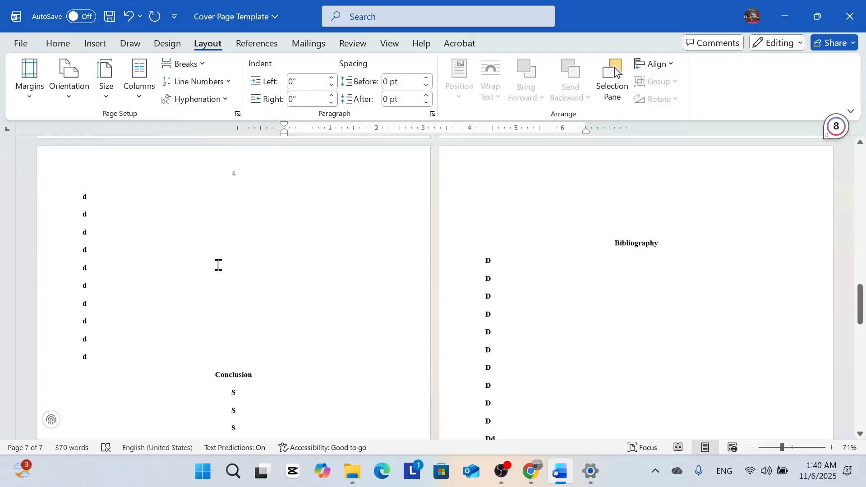
{"action": "scroll", "coordinate": [234, 239], "scroll_direction": "down", "scroll_amount": 8}
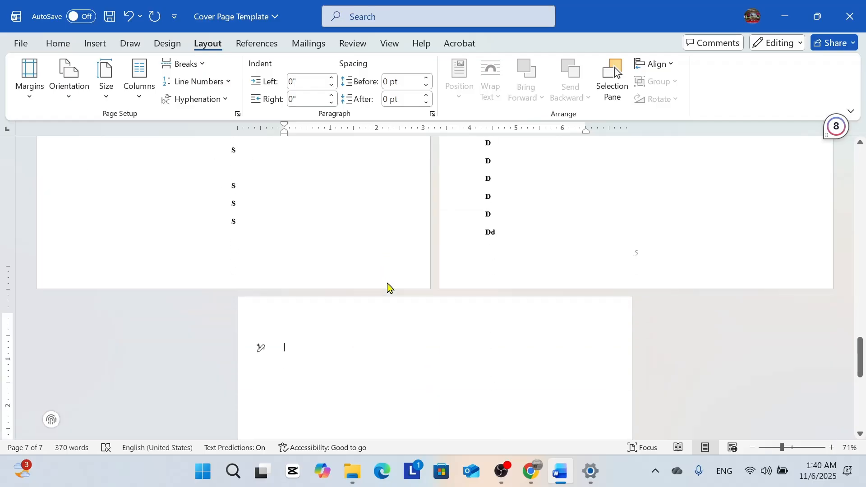
{"action": "scroll", "coordinate": [388, 287], "scroll_direction": "down", "scroll_amount": 2}
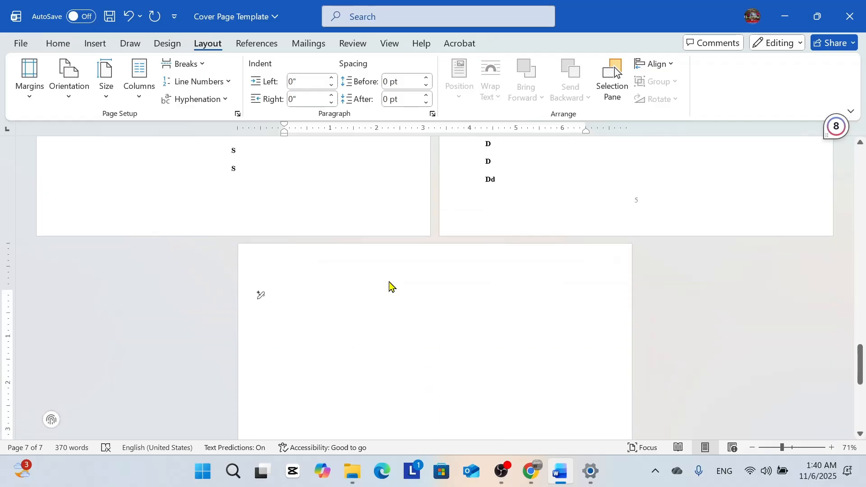
{"action": "double_click", "coordinate": [416, 272]}
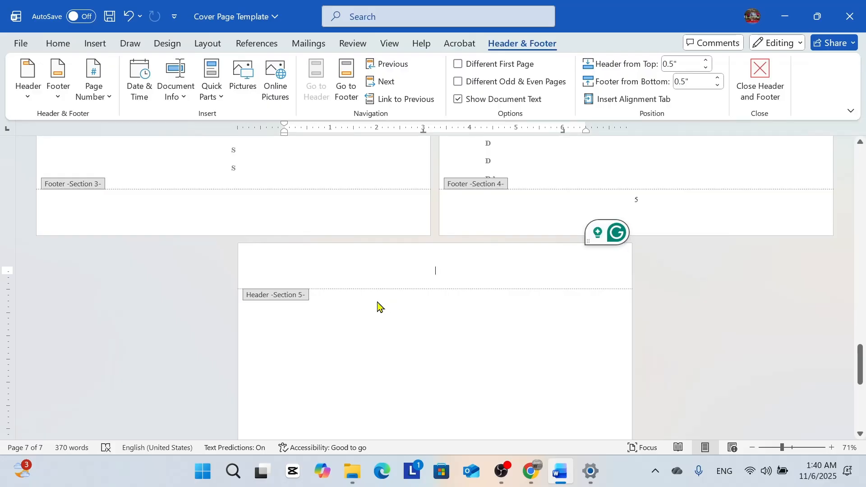
{"action": "double_click", "coordinate": [377, 306]}
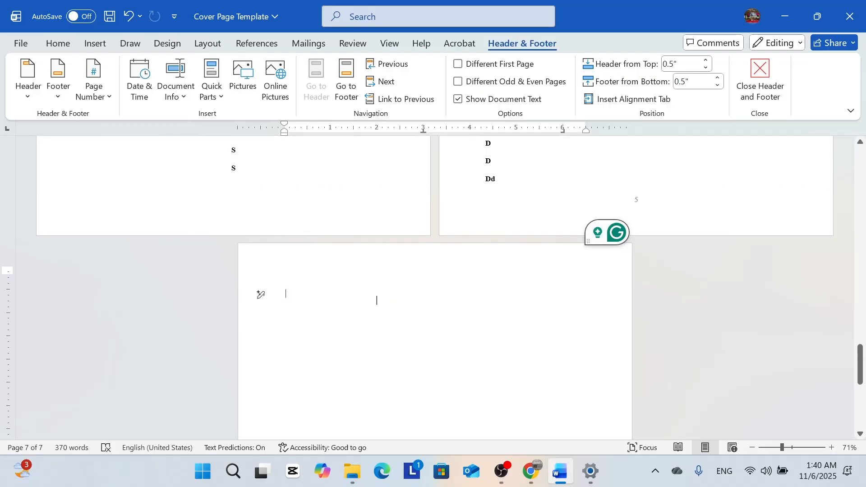
{"action": "double_click", "coordinate": [419, 259]}
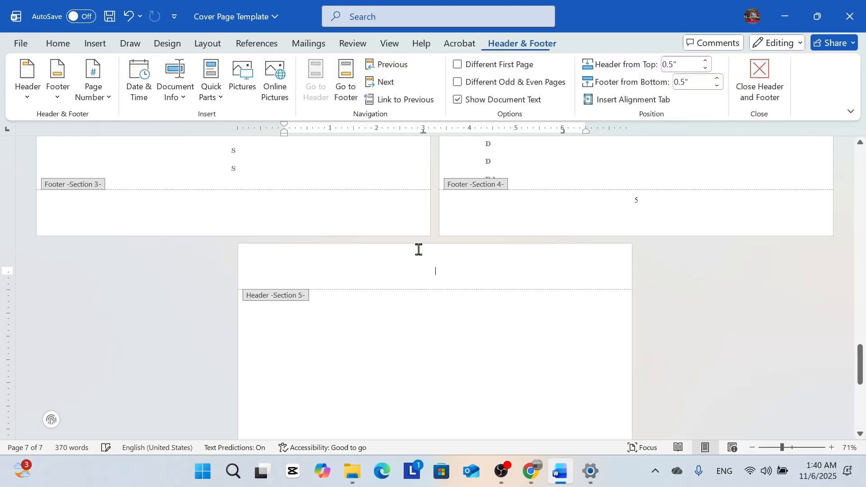
{"action": "left_click", "coordinate": [111, 94]}
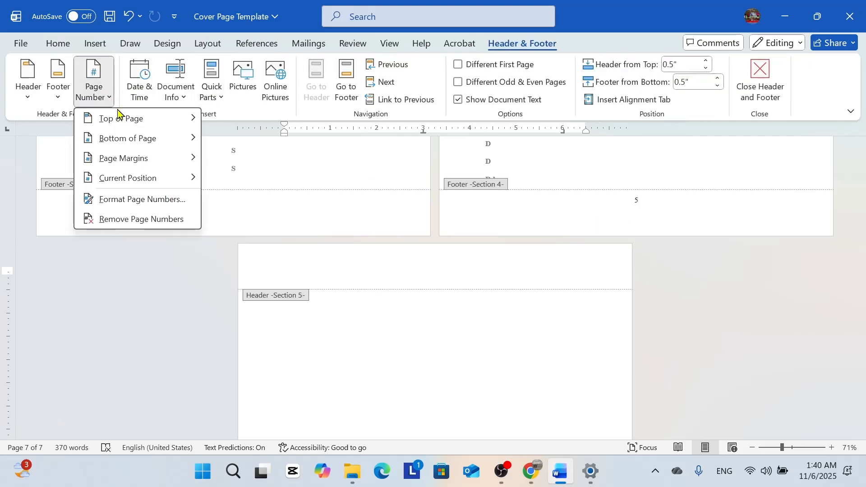
{"action": "mouse_move", "coordinate": [126, 119]}
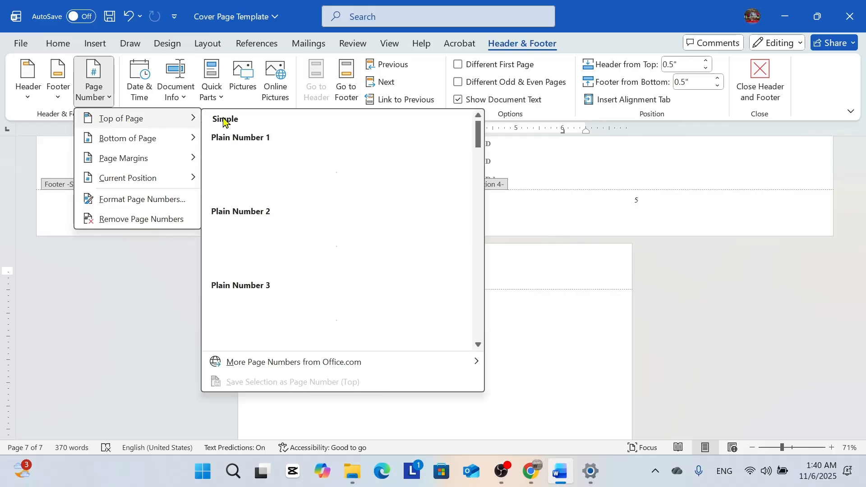
{"action": "left_click", "coordinate": [274, 238]}
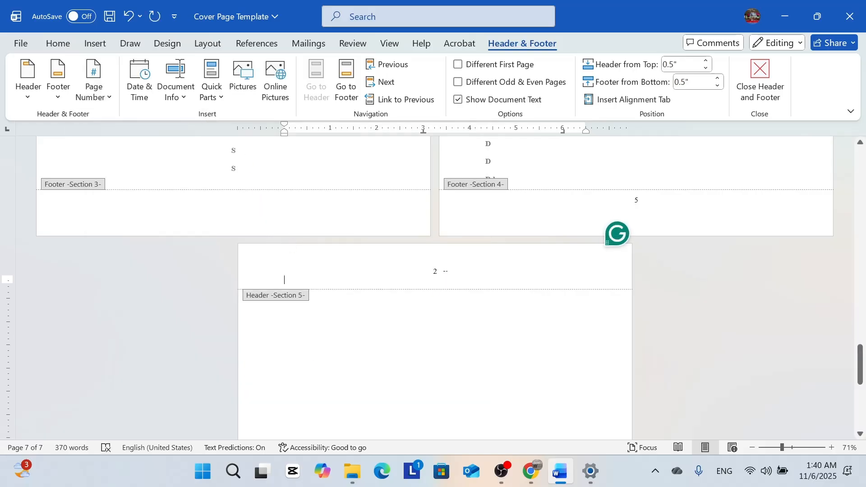
Replace the Section 5 header's page number with 6 and close header editing.
{"action": "left_click", "coordinate": [439, 272]}
{"action": "type", "text": "6"}
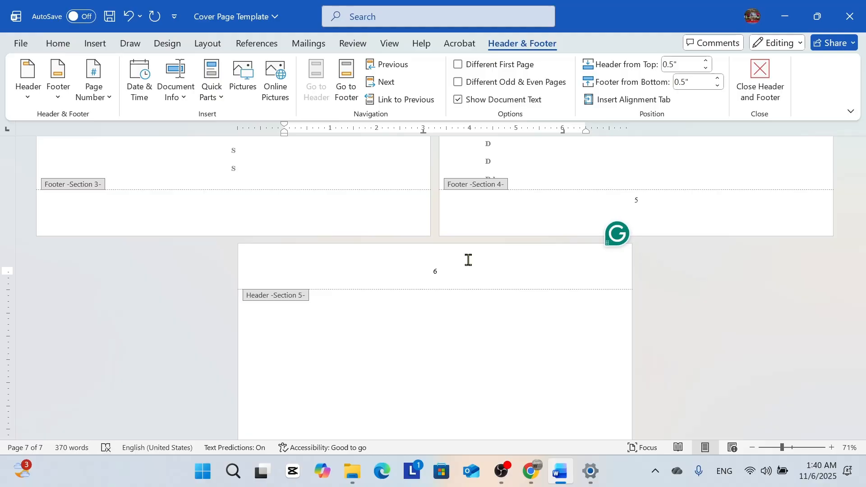
{"action": "left_click", "coordinate": [781, 80]}
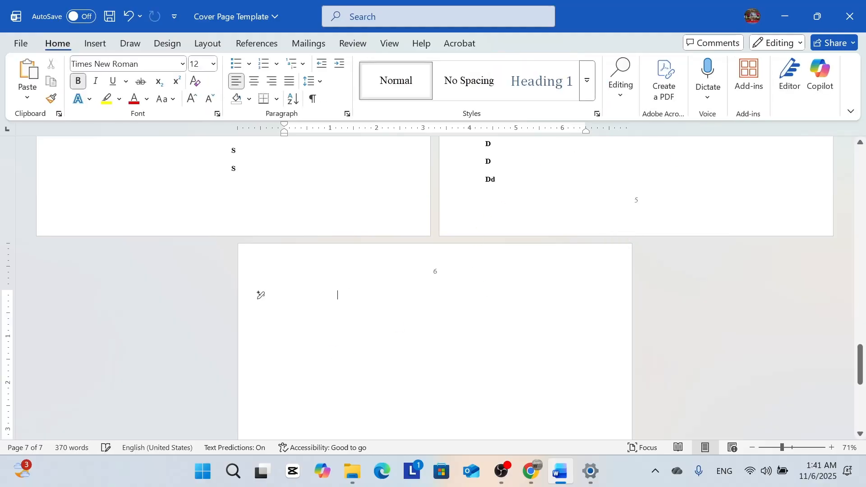
Fill the Section 5 page with short placeholder lines of the letter D until the text runs onto a following page.
{"action": "type", "text": "Dd D D D D D D d"}
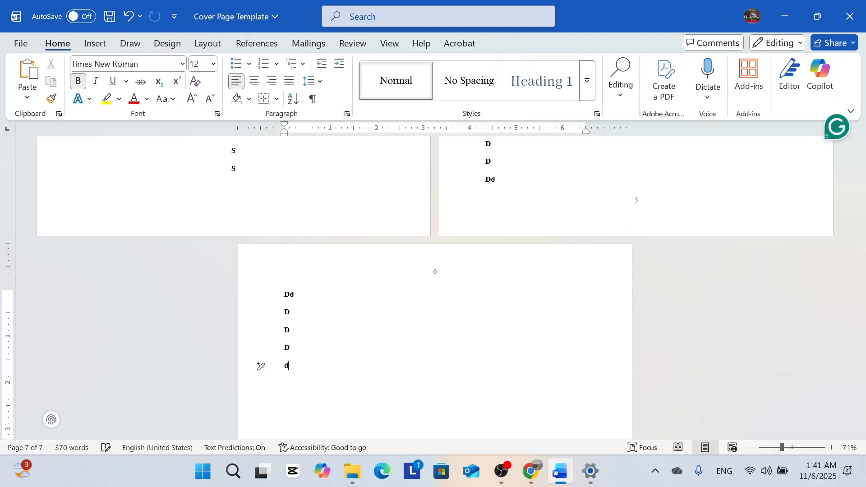
{"action": "key", "text": "Return"}
{"action": "type", "text": "dd"}
{"action": "key", "text": "Return"}
{"action": "type", "text": "d"}
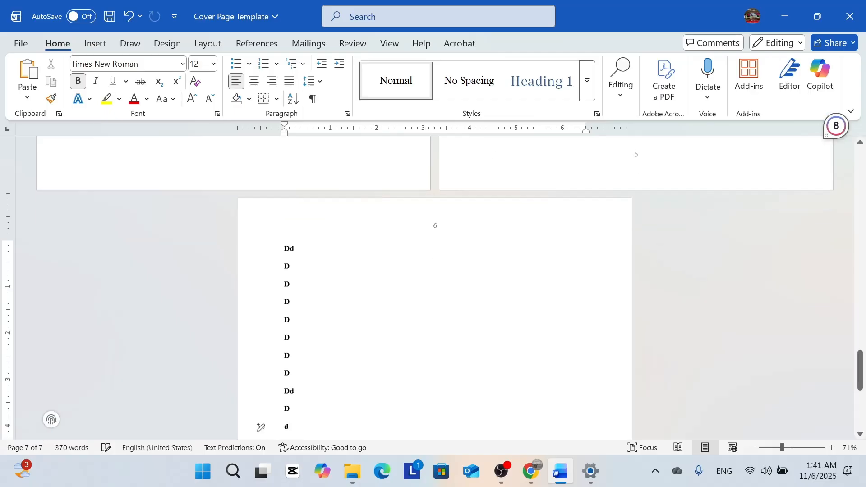
{"action": "key", "text": "Return"}
{"action": "type", "text": "dd"}
{"action": "key", "text": "Return"}
{"action": "key", "text": "Return"}
{"action": "type", "text": "d d d d d dd"}
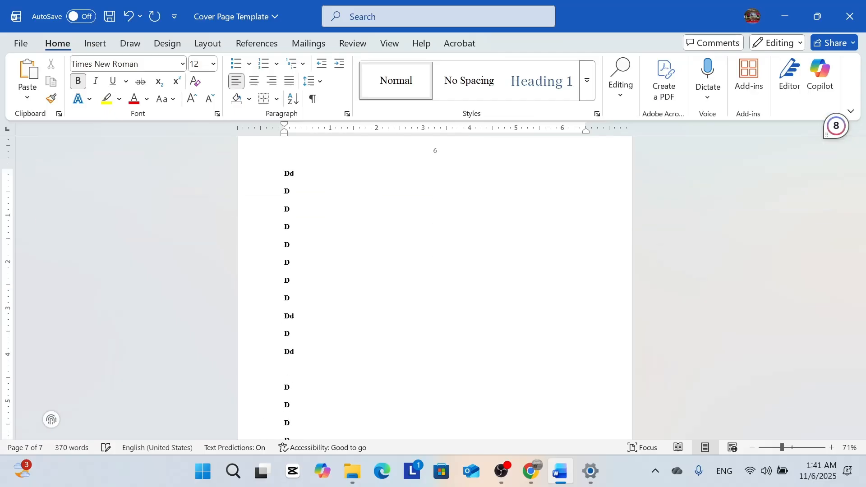
{"action": "key", "text": "Return"}
{"action": "key", "text": "Return"}
{"action": "type", "text": "dd"}
{"action": "key", "text": "Return"}
{"action": "key", "text": "Return"}
{"action": "type", "text": "d"}
{"action": "key", "text": "Return"}
{"action": "key", "text": "Return"}
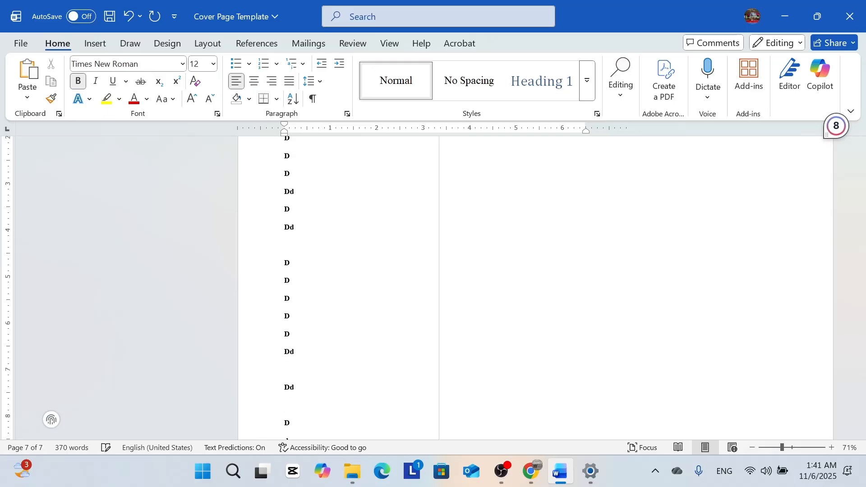
{"action": "type", "text": "d"}
{"action": "key", "text": "Return"}
{"action": "type", "text": "d"}
{"action": "key", "text": "Return"}
{"action": "type", "text": "d"}
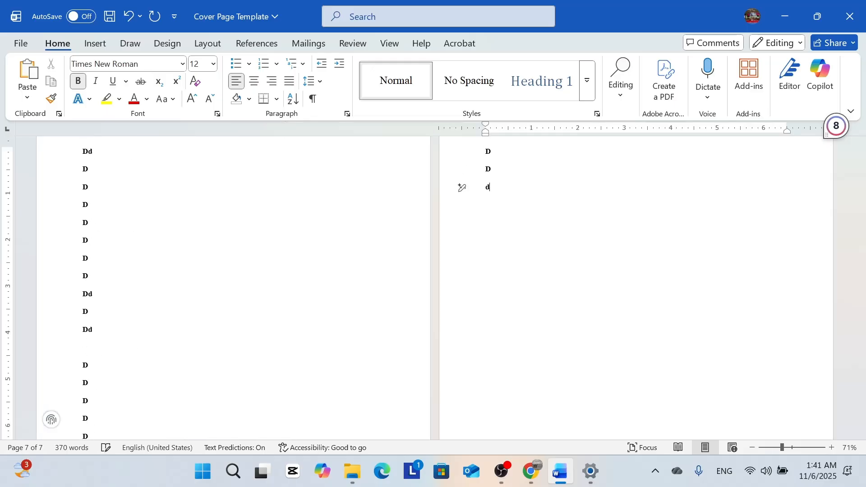
{"action": "key", "text": "Return"}
{"action": "type", "text": "d"}
{"action": "key", "text": "Return"}
{"action": "type", "text": "d"}
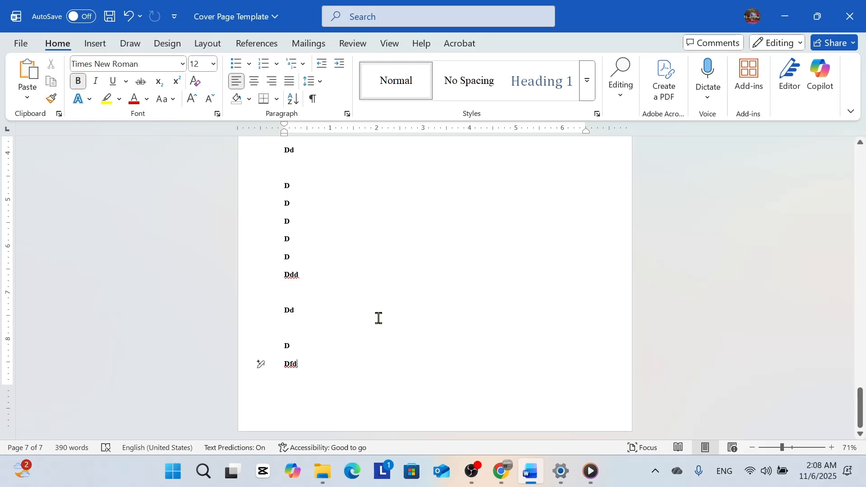
Insert a page break after the last placeholder line of Section 5 and add lines of the letter F on the new page.
{"action": "scroll", "coordinate": [467, 198], "scroll_direction": "up", "scroll_amount": 10}
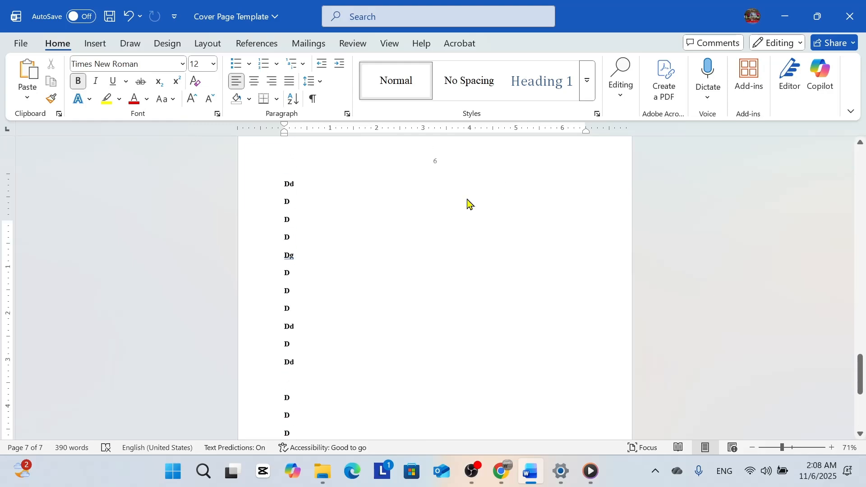
{"action": "scroll", "coordinate": [463, 204], "scroll_direction": "up", "scroll_amount": 5}
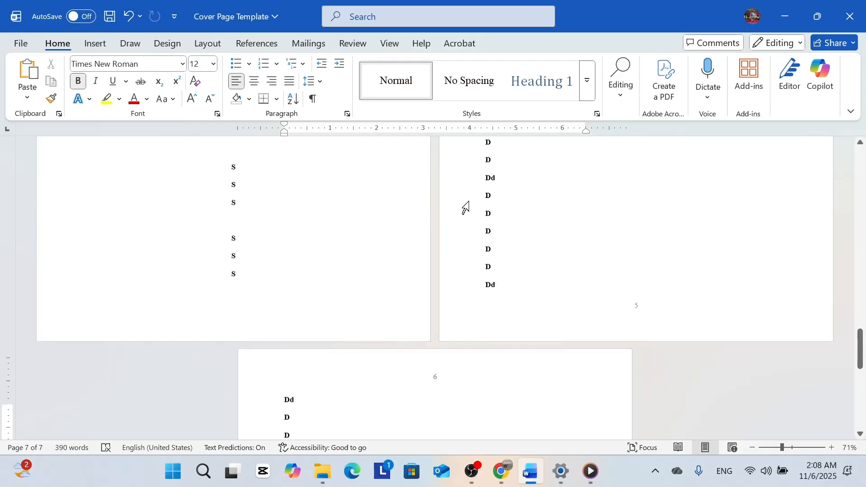
{"action": "scroll", "coordinate": [471, 212], "scroll_direction": "down", "scroll_amount": 7}
{"action": "scroll", "coordinate": [474, 209], "scroll_direction": "down", "scroll_amount": 10}
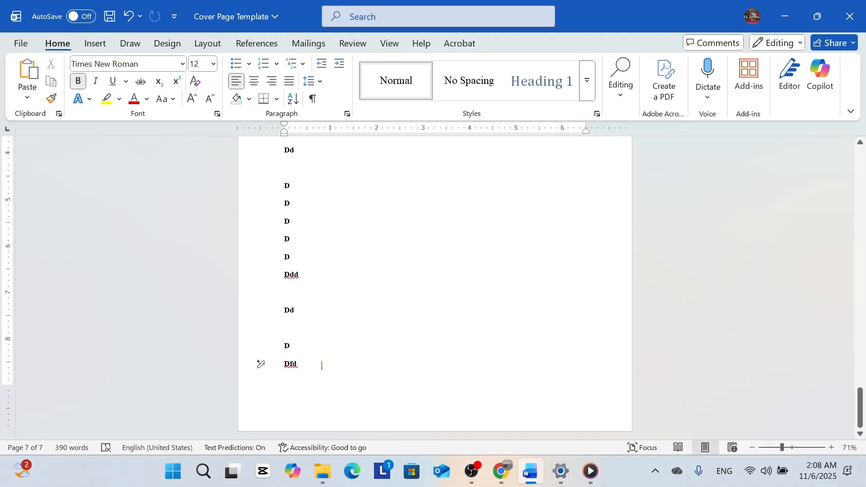
{"action": "key", "text": "ctrl+Return"}
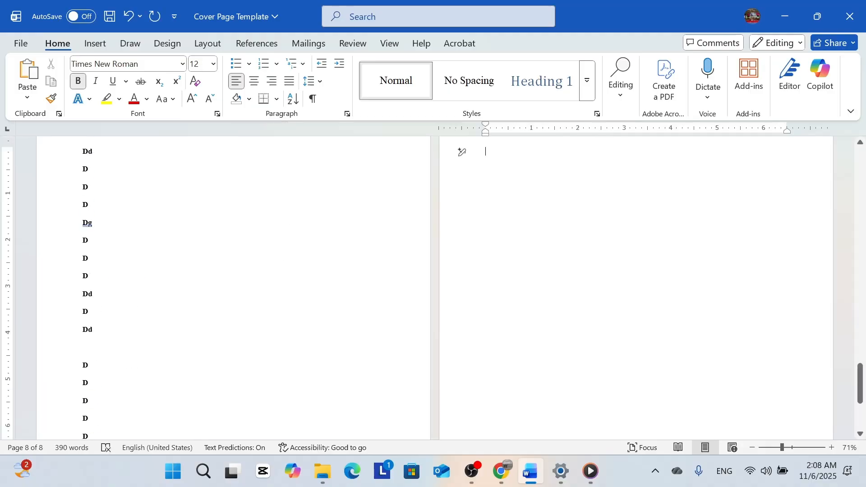
{"action": "scroll", "coordinate": [435, 329], "scroll_direction": "up", "scroll_amount": 3}
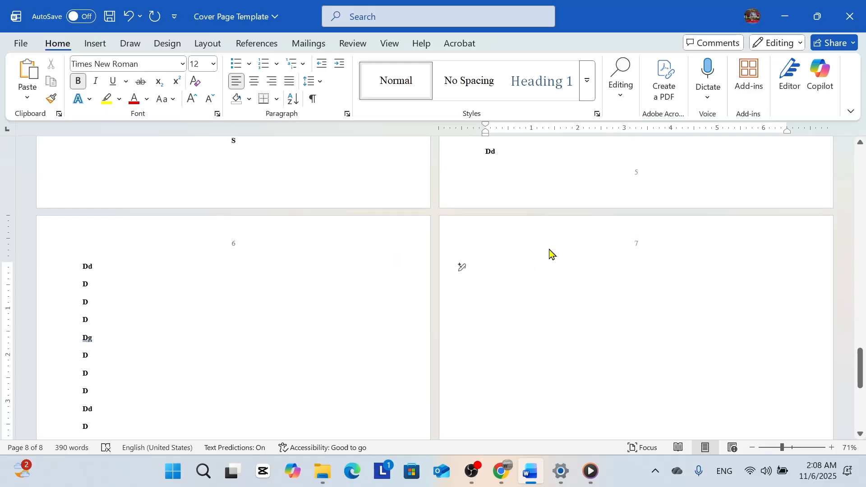
{"action": "type", "text": "F F F F F F F f"}
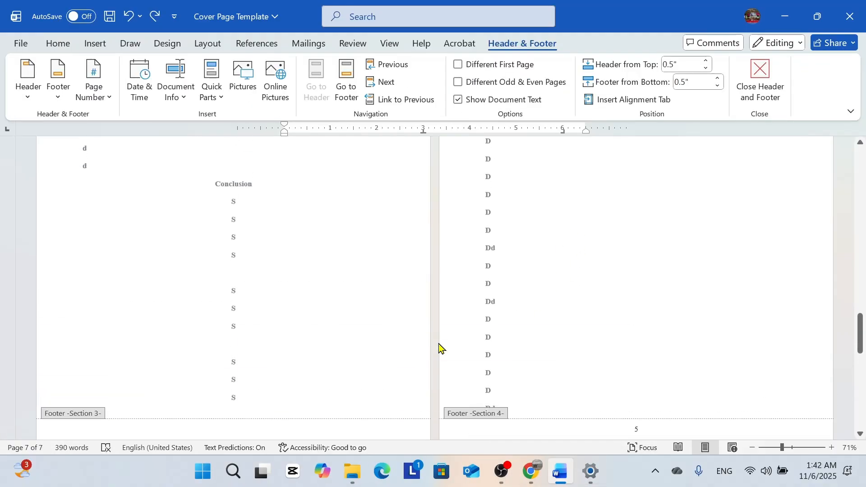
Check the headers and footers of Sections 3, 4 and 5 for their page numbers, and close header and footer editing.
{"action": "scroll", "coordinate": [440, 347], "scroll_direction": "up", "scroll_amount": 1}
{"action": "scroll", "coordinate": [562, 275], "scroll_direction": "down", "scroll_amount": 1}
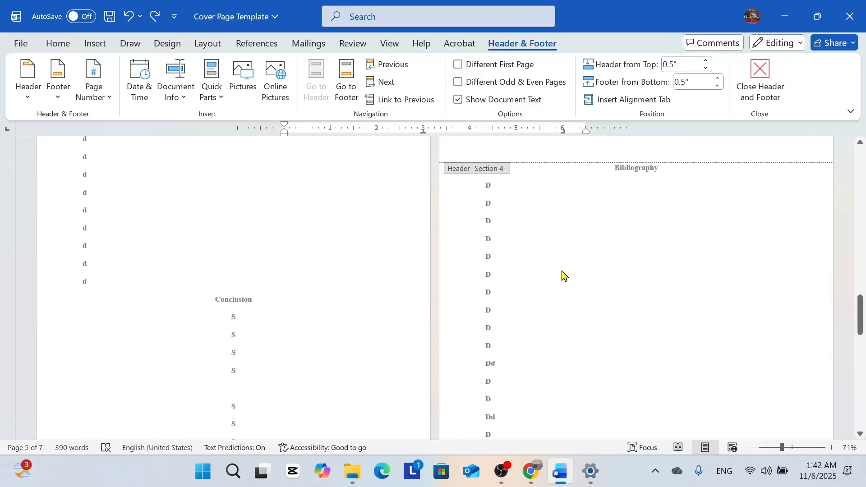
{"action": "scroll", "coordinate": [615, 240], "scroll_direction": "up", "scroll_amount": 2}
{"action": "scroll", "coordinate": [619, 250], "scroll_direction": "down", "scroll_amount": 5}
{"action": "scroll", "coordinate": [622, 279], "scroll_direction": "down", "scroll_amount": 3}
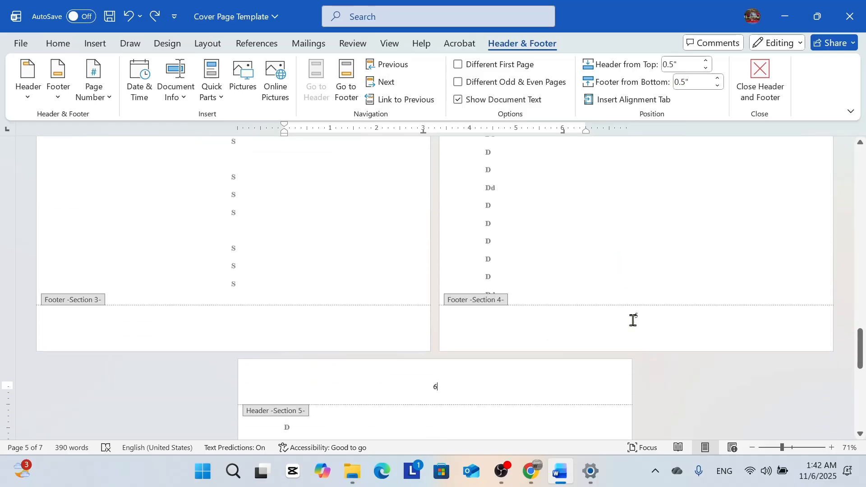
{"action": "left_click", "coordinate": [472, 390]}
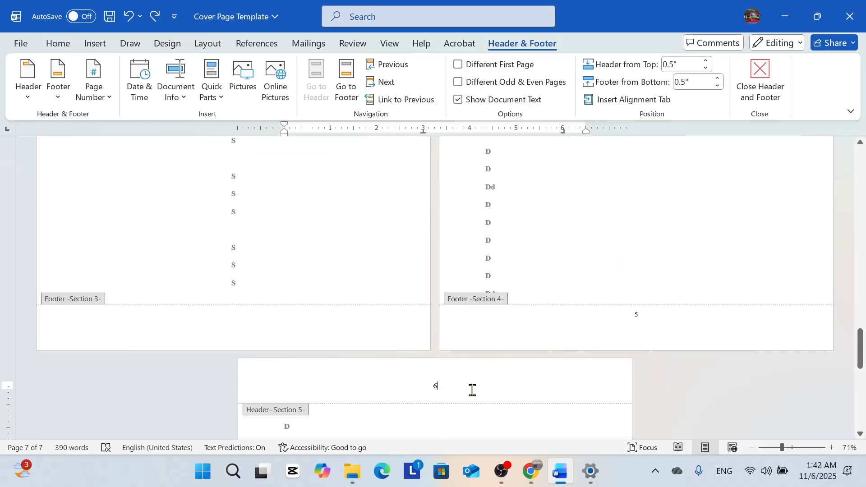
{"action": "scroll", "coordinate": [465, 388], "scroll_direction": "down", "scroll_amount": 2}
{"action": "scroll", "coordinate": [456, 377], "scroll_direction": "down", "scroll_amount": 12}
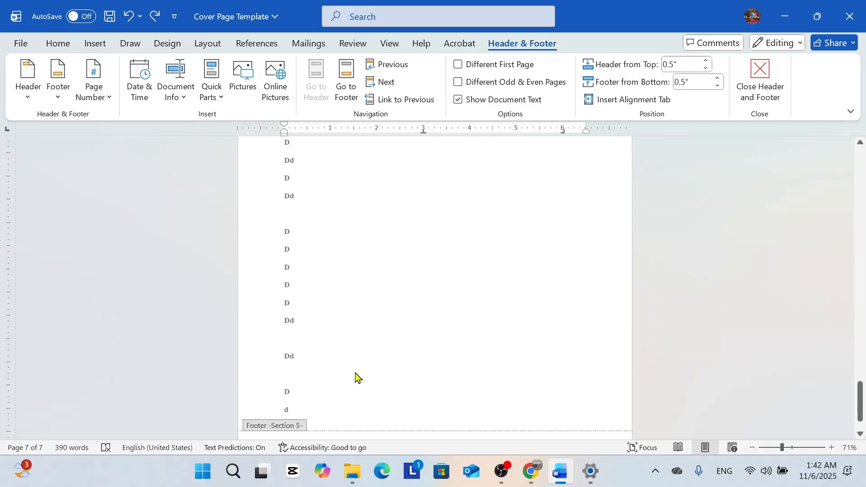
{"action": "left_click", "coordinate": [763, 85]}
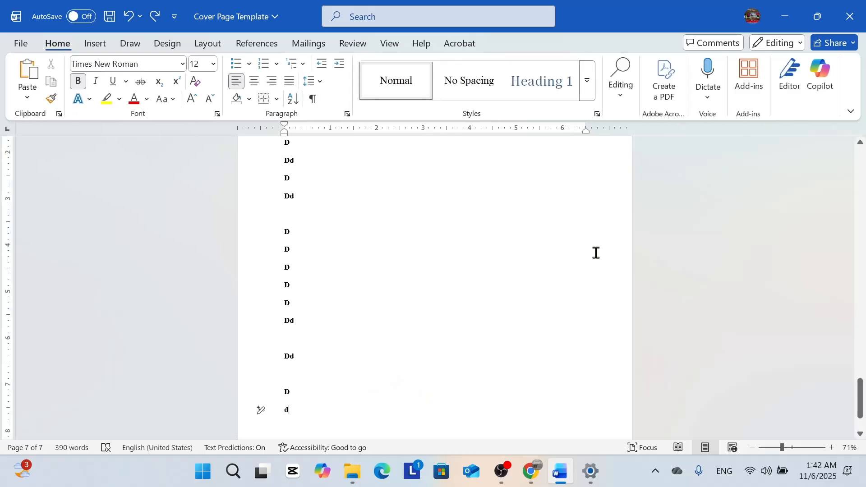
Review the page number positions and top margins throughout the paper, from the cover page to the Bibliography and its continuation page.
{"action": "scroll", "coordinate": [596, 251], "scroll_direction": "up", "scroll_amount": 5}
{"action": "scroll", "coordinate": [596, 253], "scroll_direction": "up", "scroll_amount": 10}
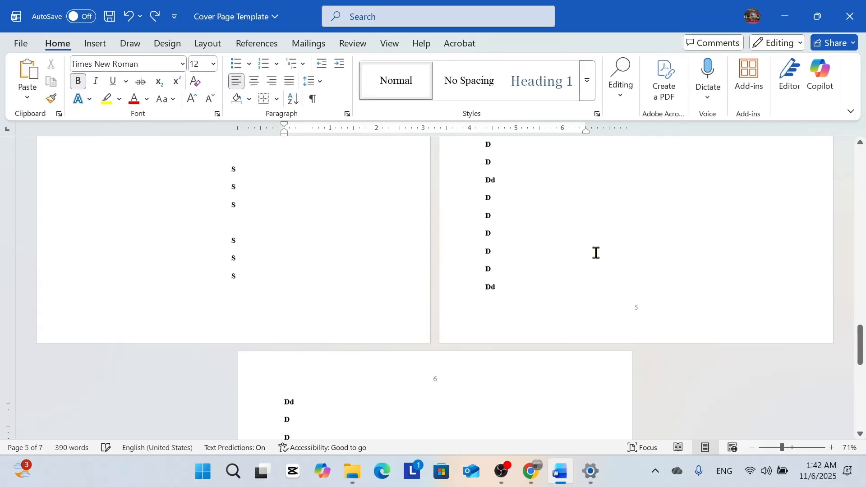
{"action": "scroll", "coordinate": [595, 253], "scroll_direction": "up", "scroll_amount": 20}
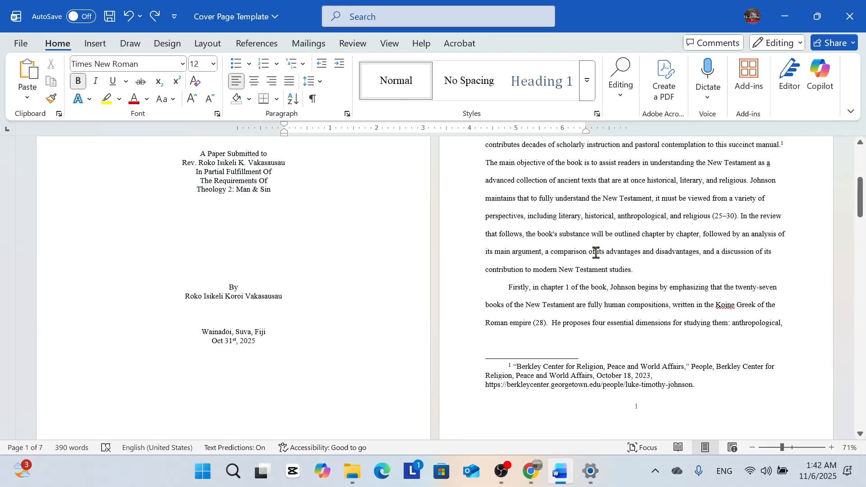
{"action": "scroll", "coordinate": [596, 253], "scroll_direction": "up", "scroll_amount": 2}
{"action": "scroll", "coordinate": [594, 257], "scroll_direction": "down", "scroll_amount": 5}
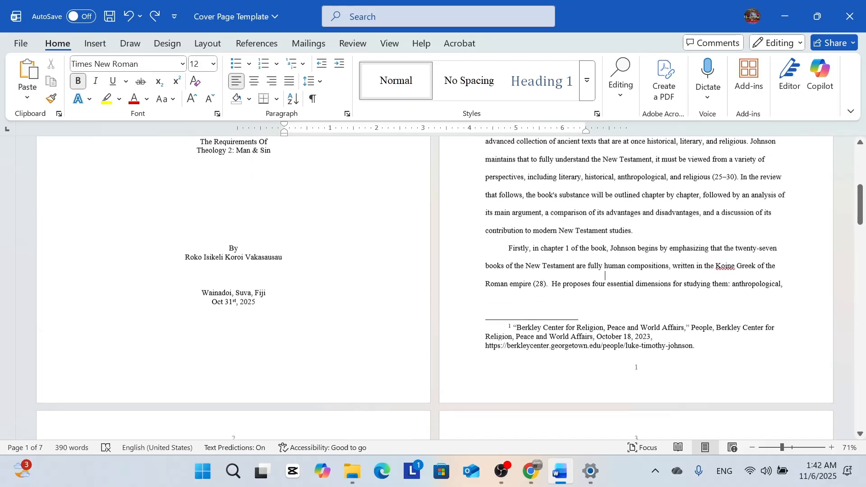
{"action": "scroll", "coordinate": [343, 414], "scroll_direction": "down", "scroll_amount": 3}
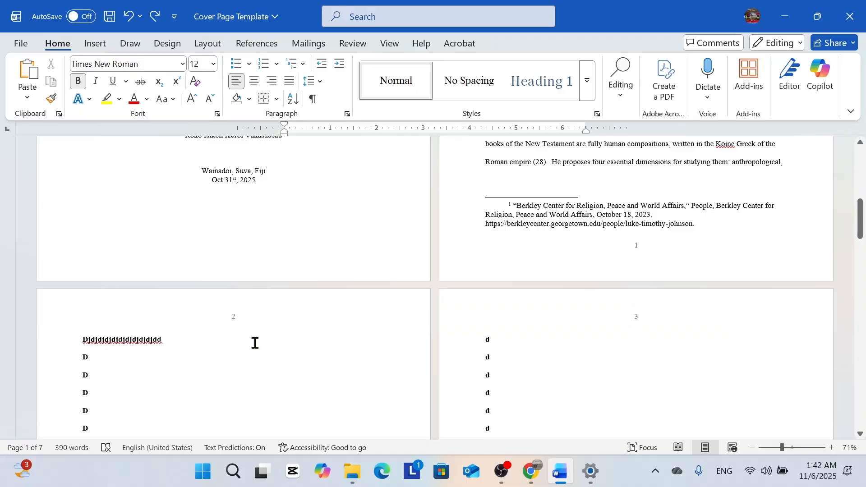
{"action": "scroll", "coordinate": [255, 344], "scroll_direction": "down", "scroll_amount": 15}
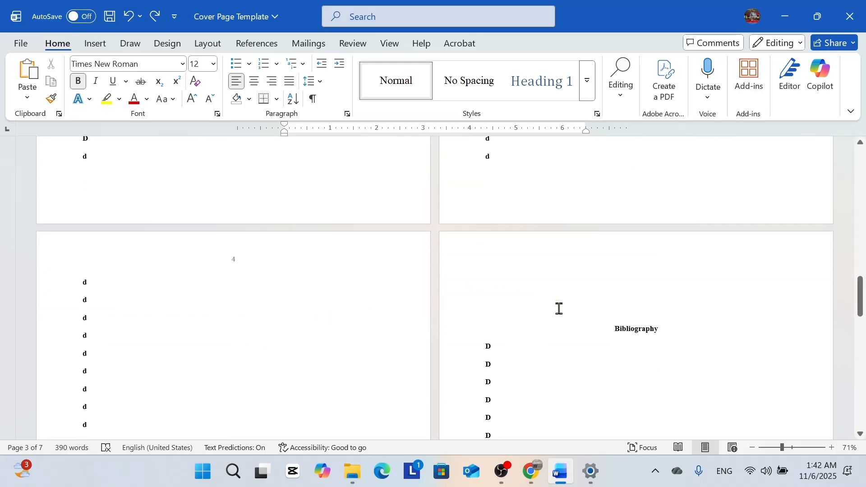
{"action": "scroll", "coordinate": [606, 318], "scroll_direction": "down", "scroll_amount": 2}
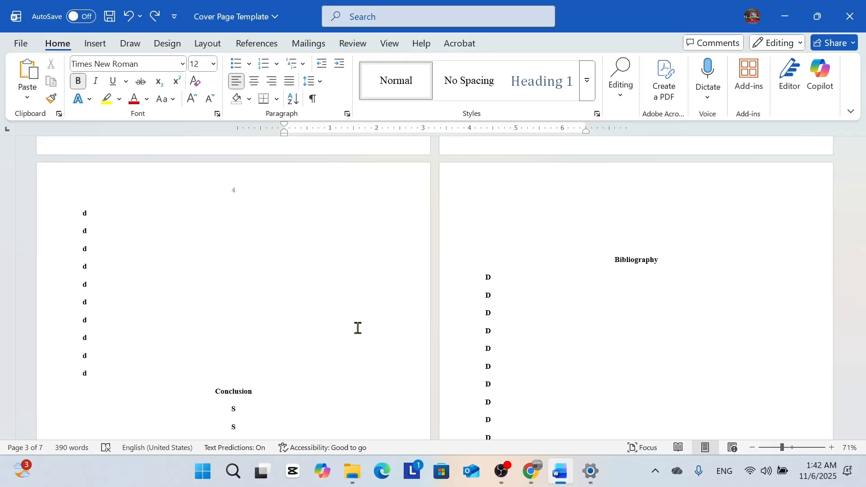
{"action": "scroll", "coordinate": [358, 328], "scroll_direction": "up", "scroll_amount": 10}
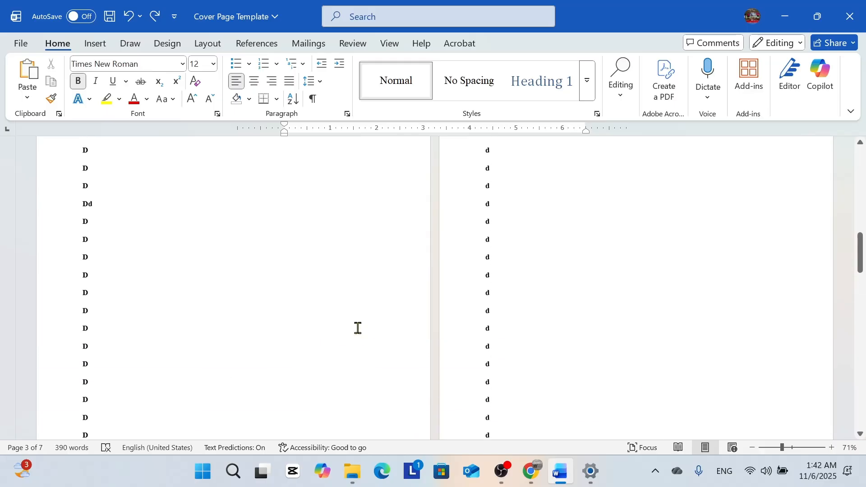
{"action": "scroll", "coordinate": [359, 332], "scroll_direction": "up", "scroll_amount": 5}
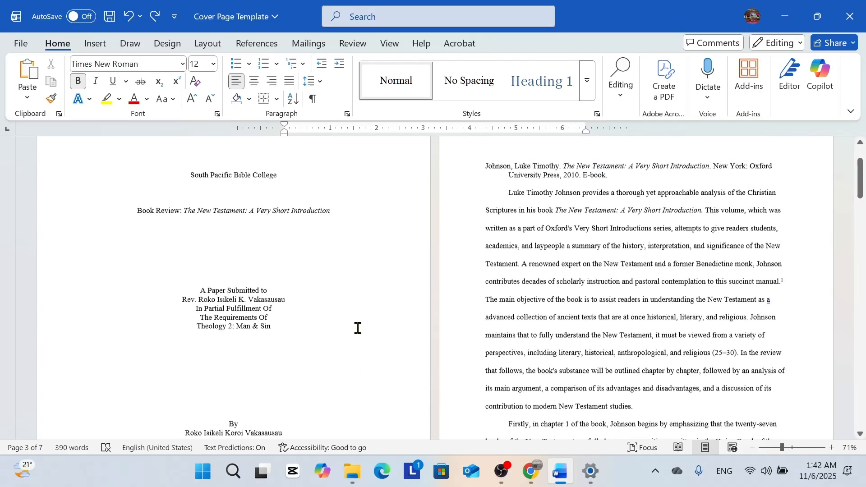